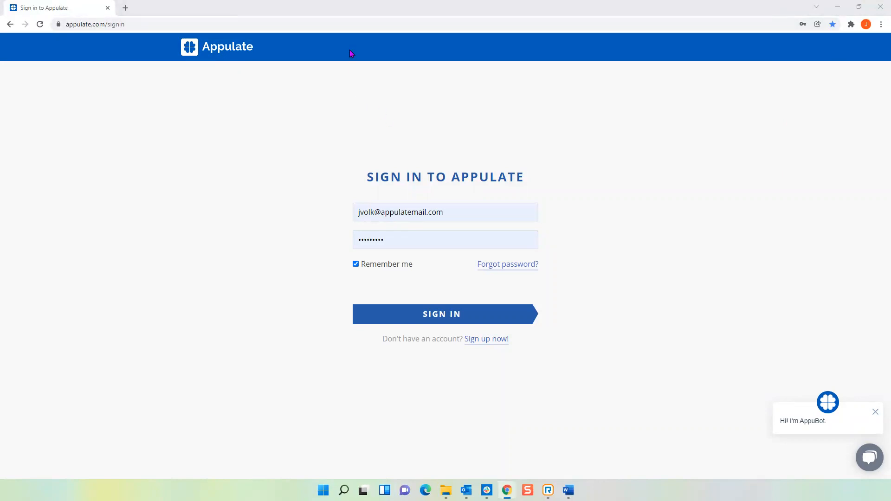
Sign in with the saved account credentials and open the Appulate Weblink page.
left_click(443, 315)
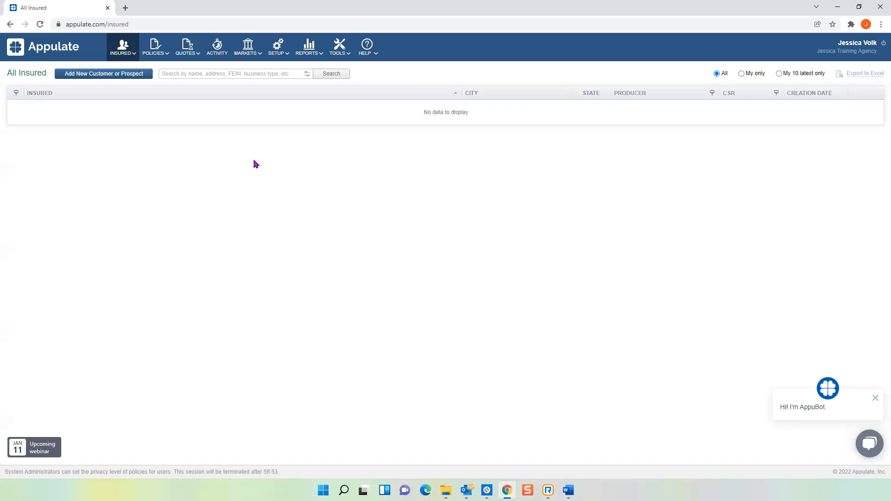
mouse_move(354, 47)
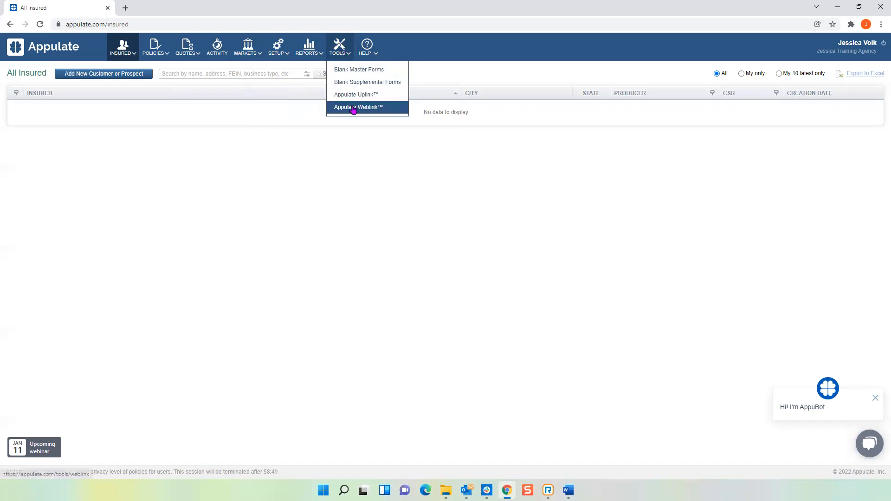
left_click(368, 111)
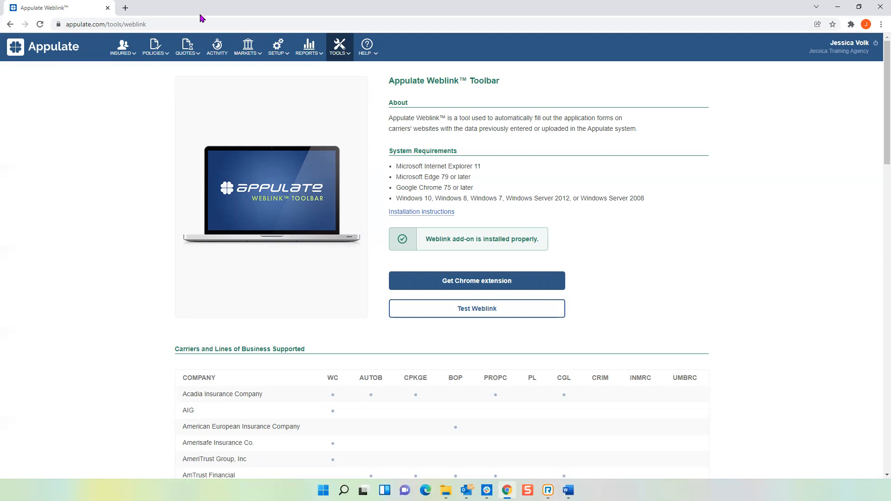
View the list of selected markets.
mouse_move(249, 49)
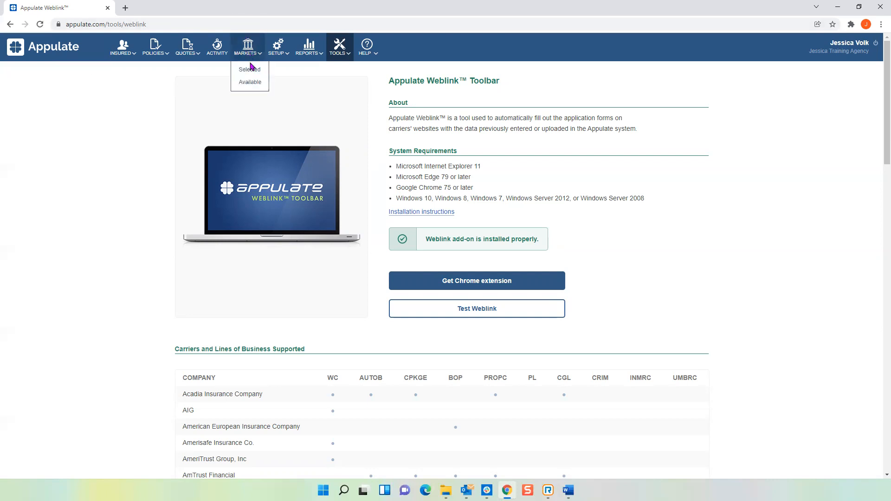
left_click(248, 71)
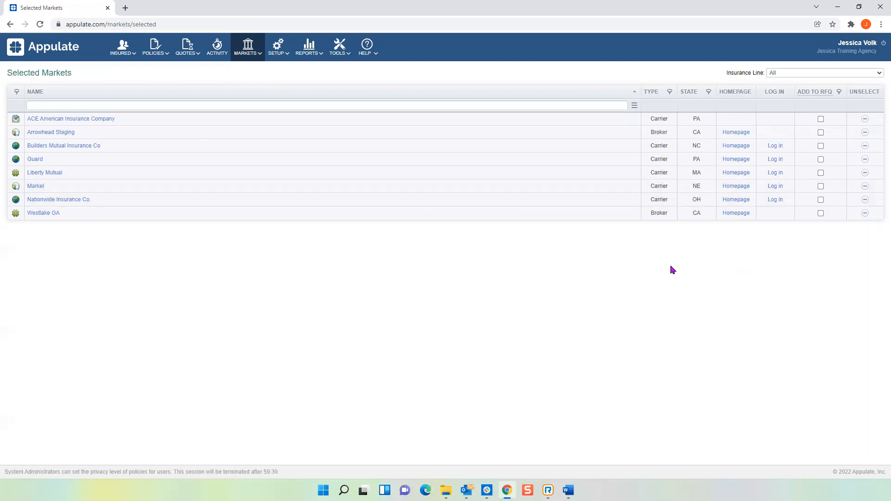
Open the user profile, inspect the login type options for Guard under Market Logins, and save the profile.
left_click(860, 48)
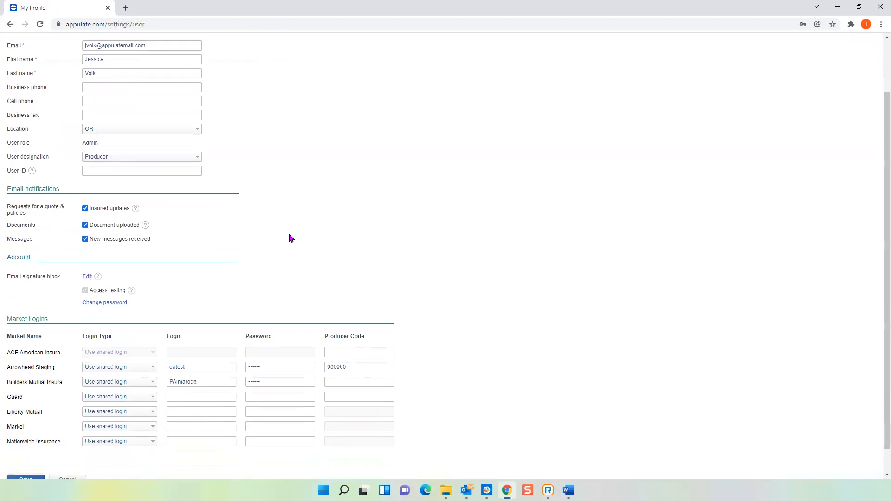
scroll(291, 237, "down", 3)
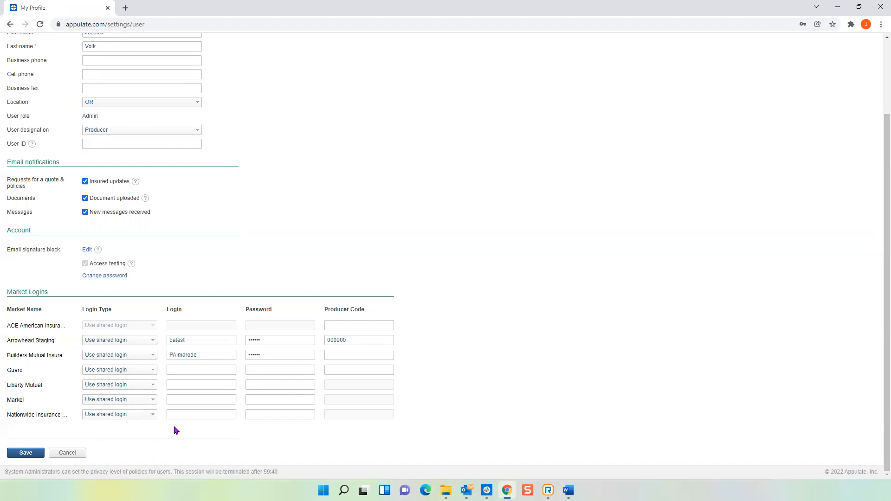
left_click(153, 372)
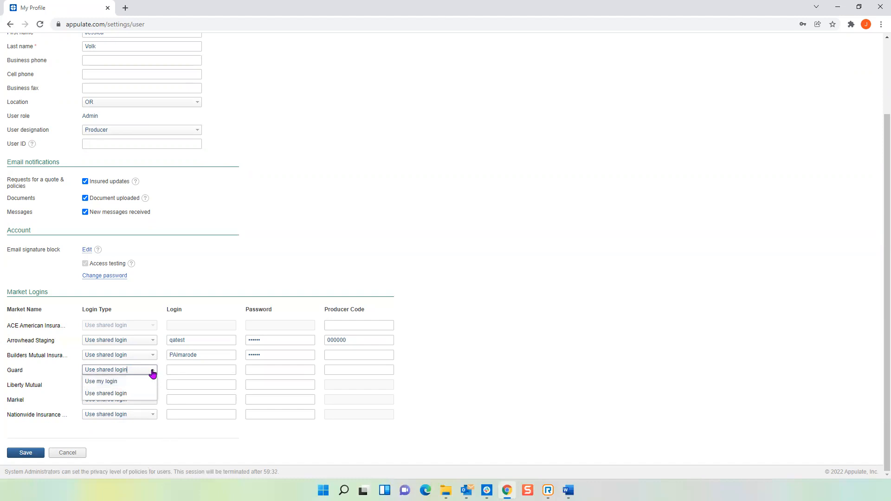
right_click(153, 370)
left_click(166, 432)
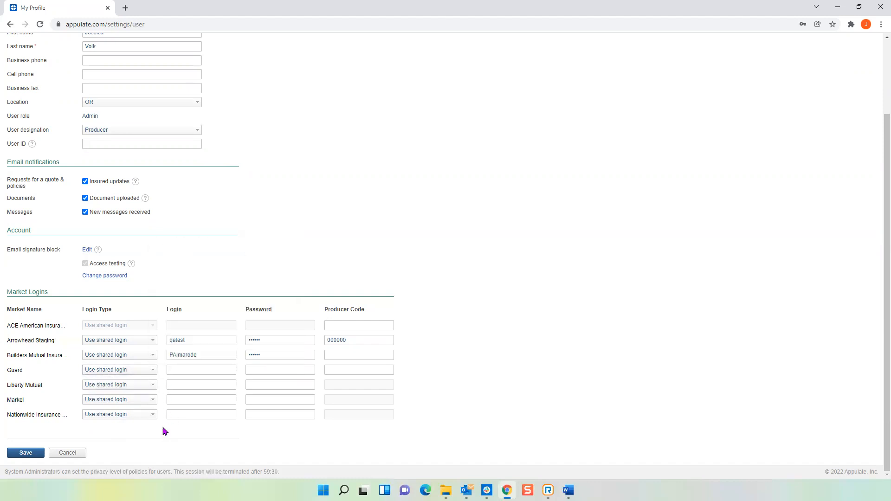
left_click(35, 456)
scroll(370, 133, "up", 2)
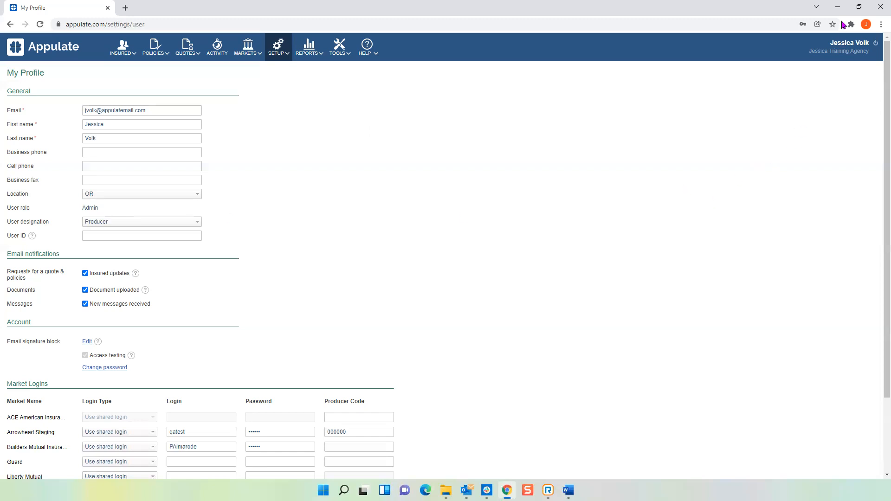
Try to print the ACORD 130 Cycleworks Garden Center PDF from the desktop to the Appulate Uplink printer, and close the PDF.
left_click(839, 6)
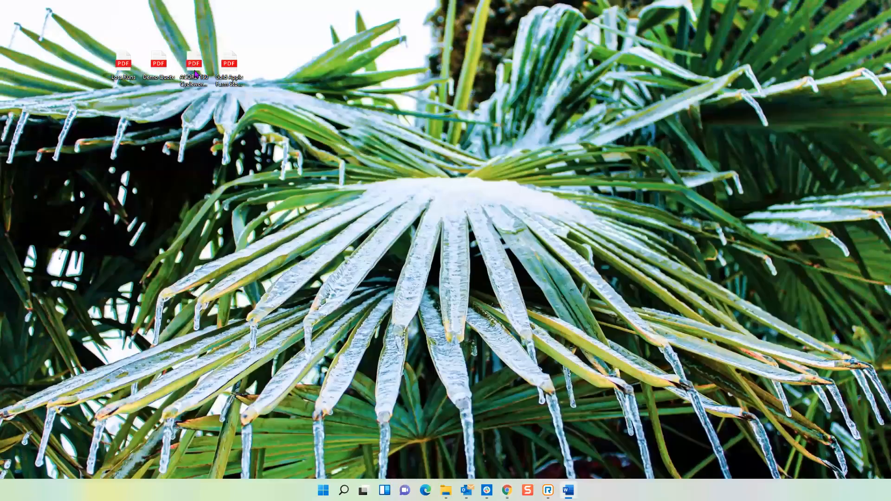
double_click(195, 67)
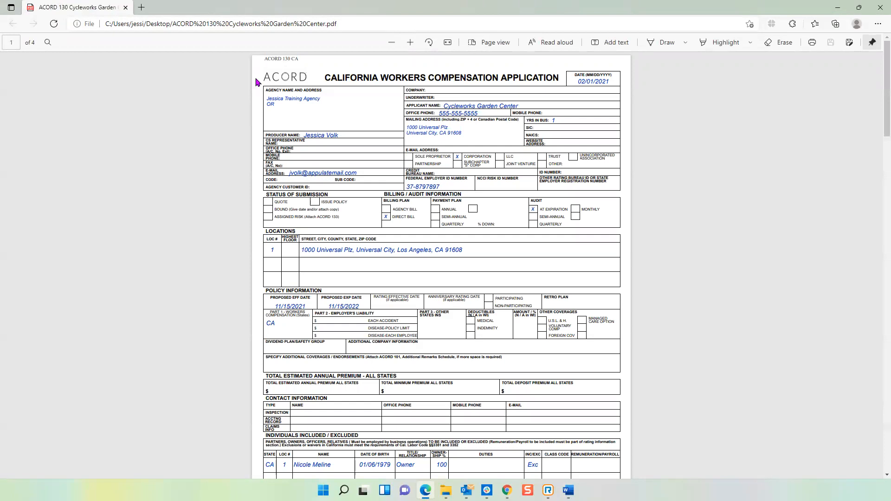
left_click(812, 43)
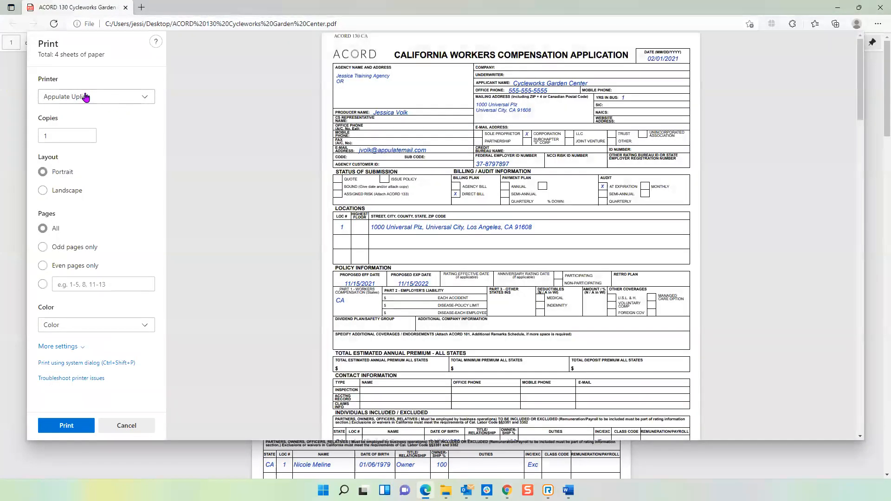
left_click(52, 427)
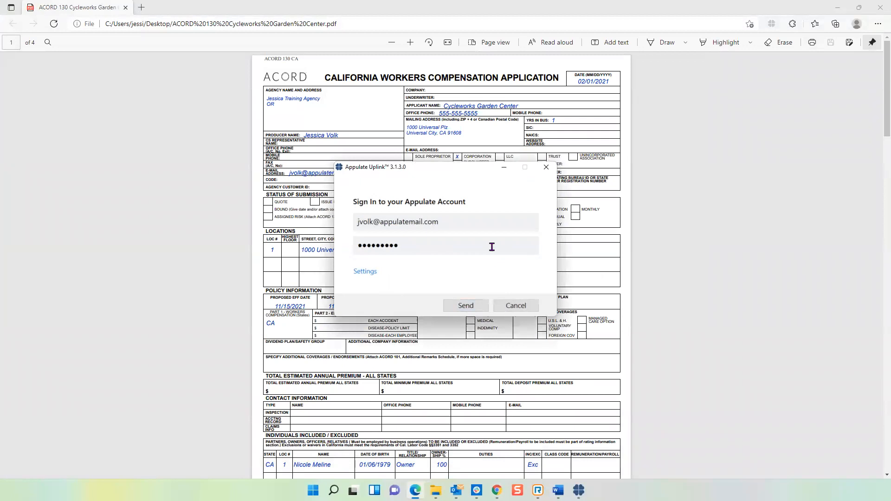
left_click(546, 168)
left_click(879, 7)
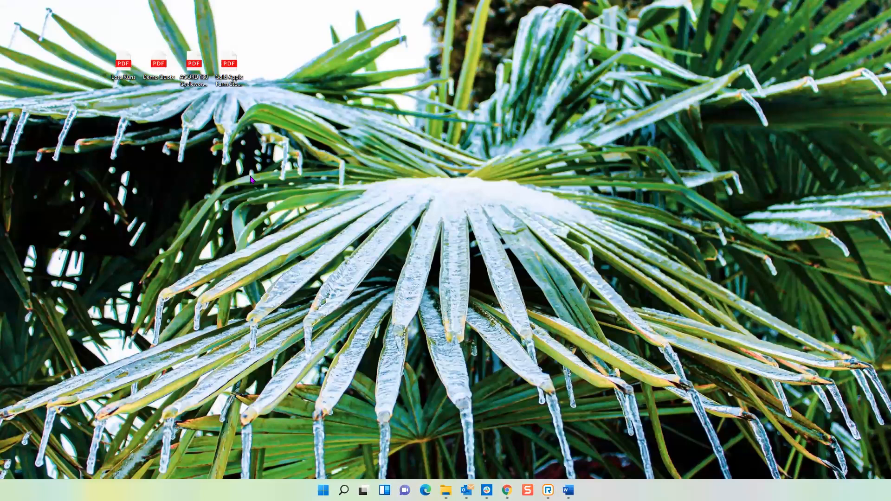
Send the ACORD 130 Cycleworks Garden Center PDF on the desktop to Appulate through Uplink using the saved sign-in.
double_click(194, 61)
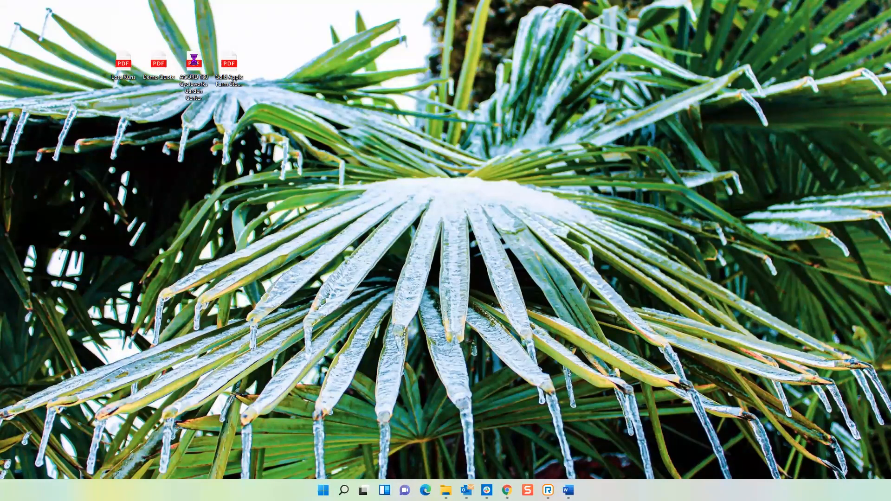
right_click(195, 61)
left_click(230, 204)
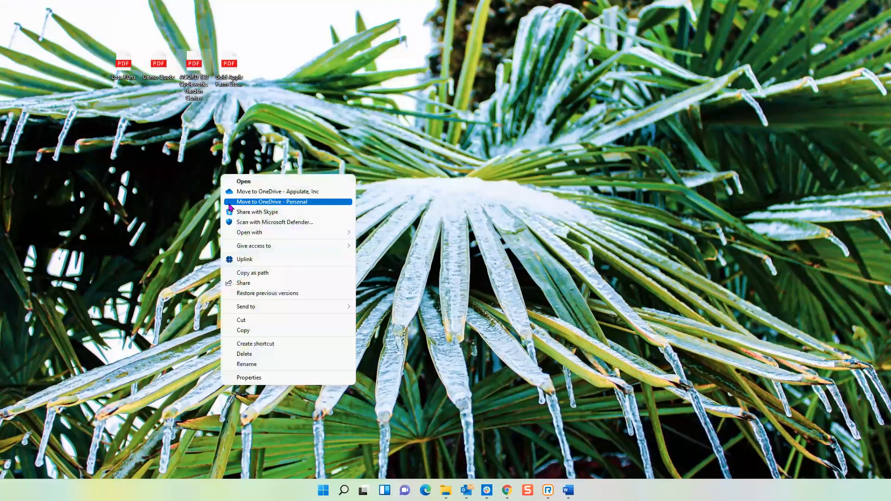
left_click(242, 260)
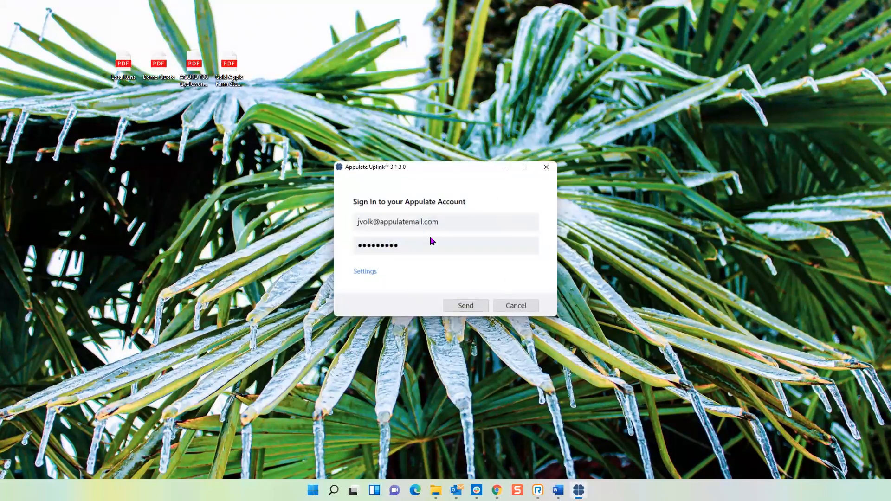
left_click(467, 309)
left_click(459, 305)
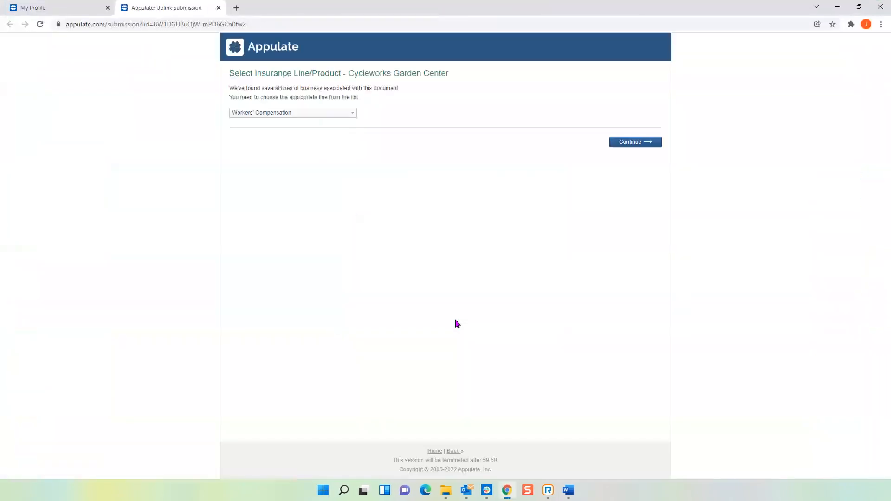
Choose Workers' Compensation as the insurance line for Cycleworks Garden Center and continue to the quote request.
left_click(352, 114)
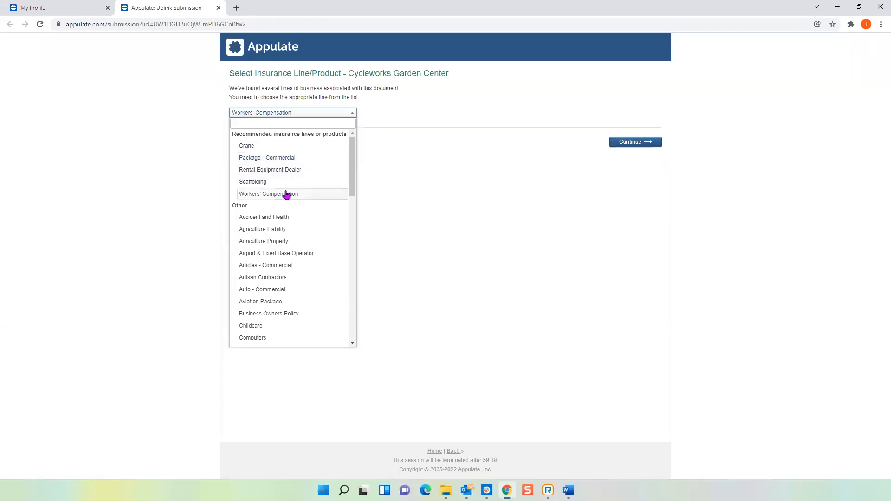
scroll(288, 235, "down", 10)
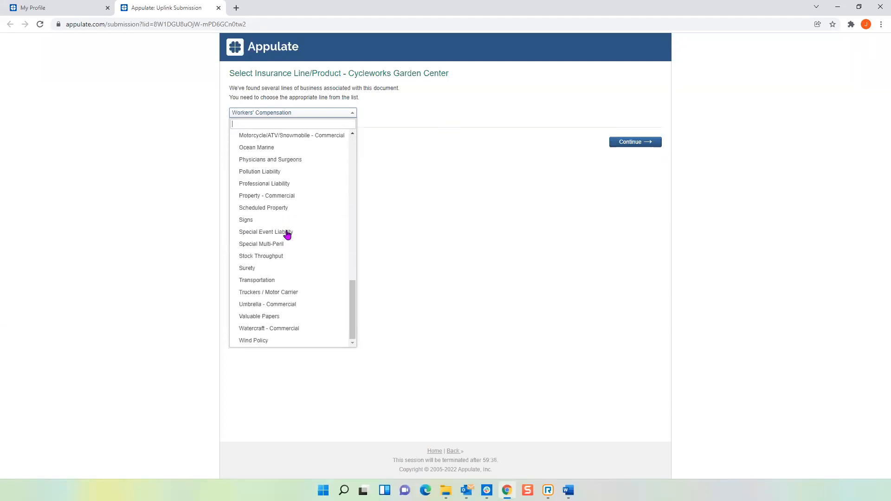
scroll(287, 234, "up", 10)
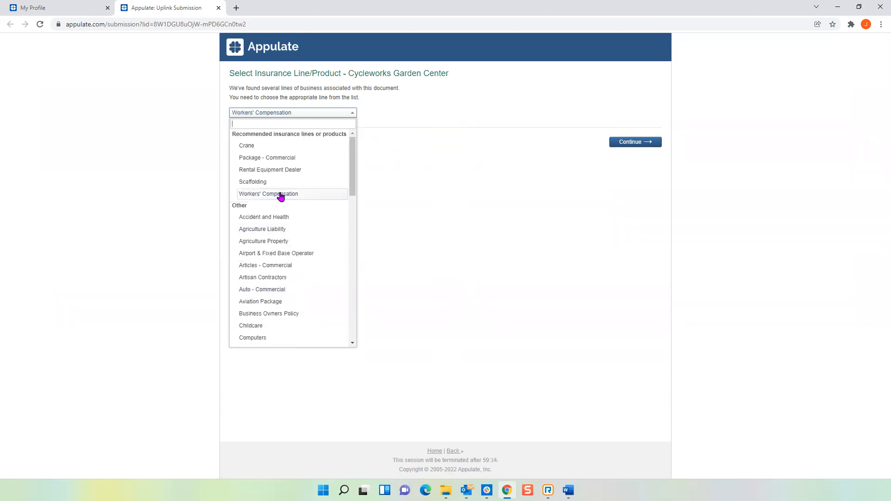
left_click(274, 195)
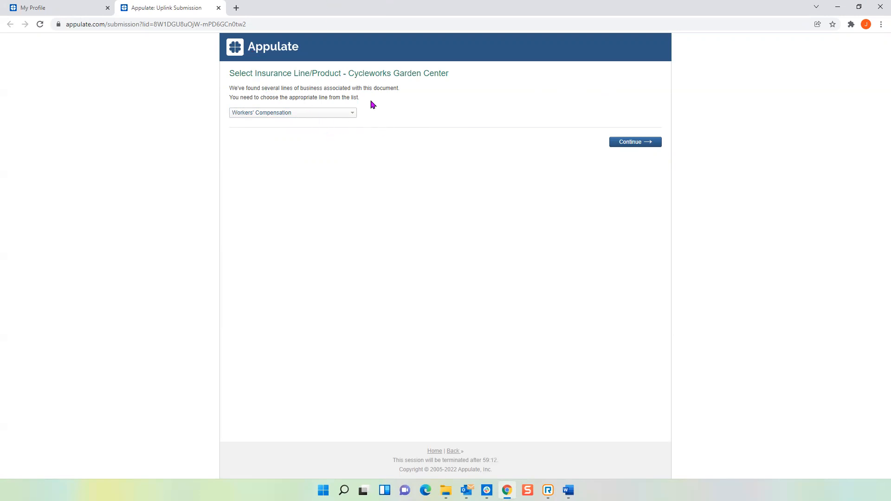
left_click(633, 146)
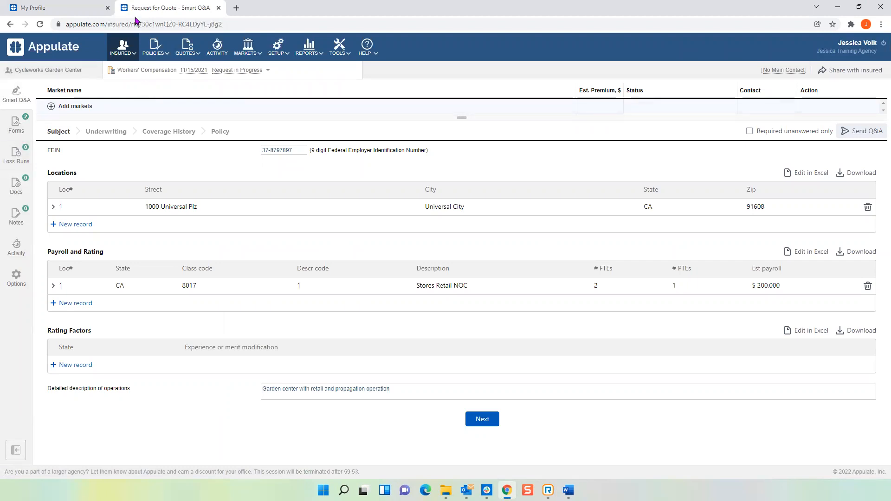
Review the insured details and contacts of Cycleworks Garden Center, and return to the Workers' Compensation request.
left_click(34, 77)
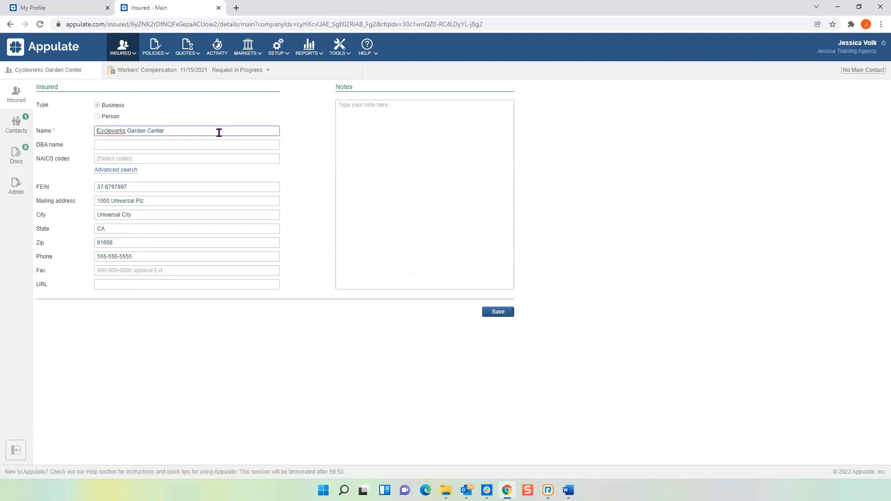
left_click(19, 130)
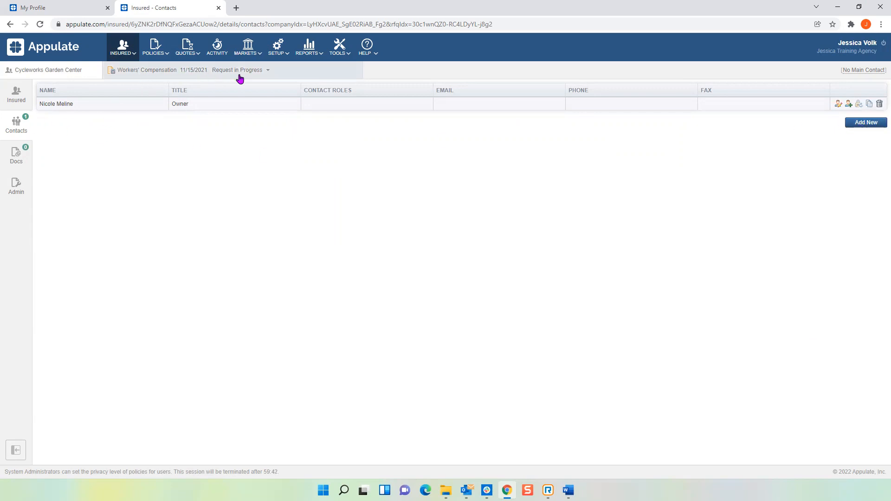
left_click(170, 75)
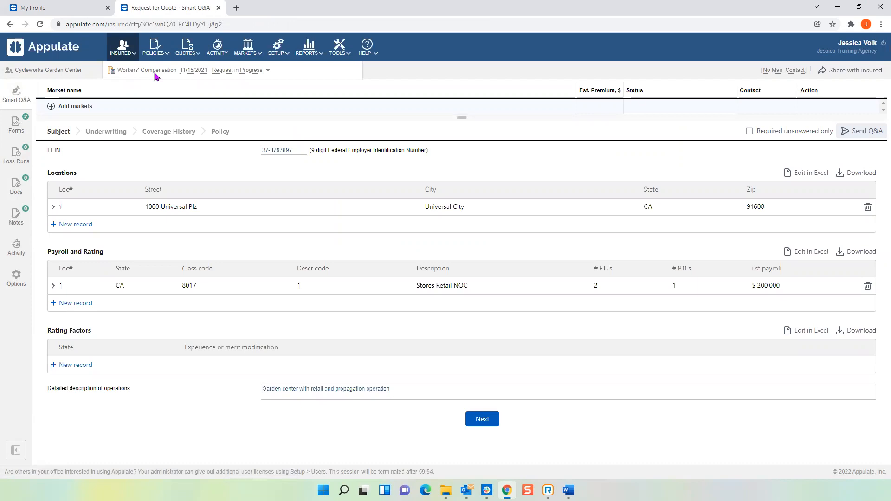
Set the Workers' Compensation request's effective date to 01/14/2022 and save the dates.
left_click(195, 74)
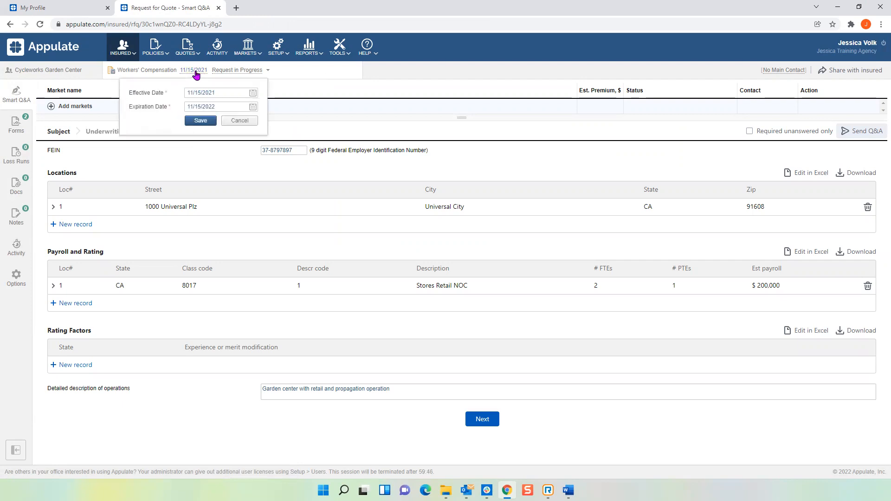
left_click(253, 94)
left_click(281, 104)
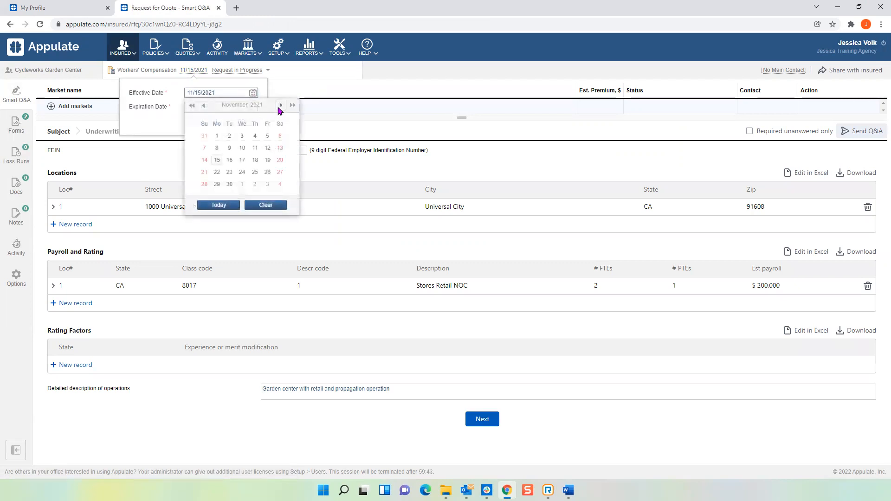
left_click(280, 105)
left_click(267, 160)
left_click(209, 121)
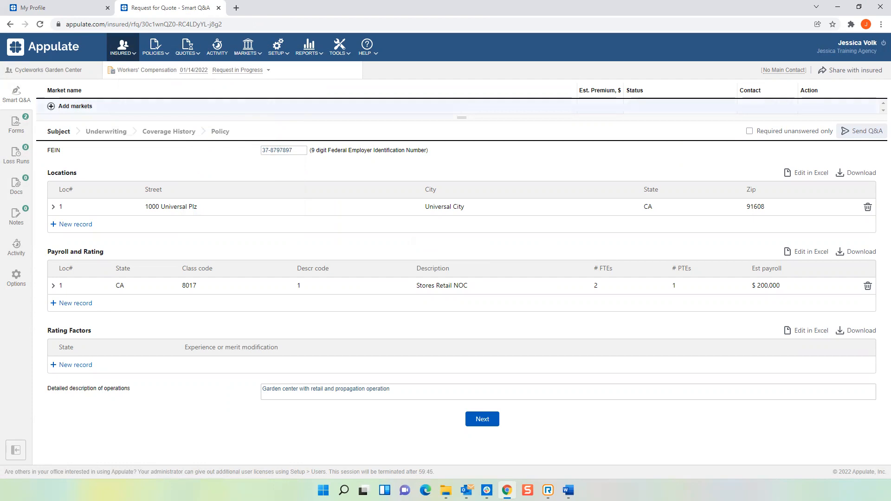
Download the ACORD 130 CA form from the request's forms, view the PDF, and close it.
left_click(19, 116)
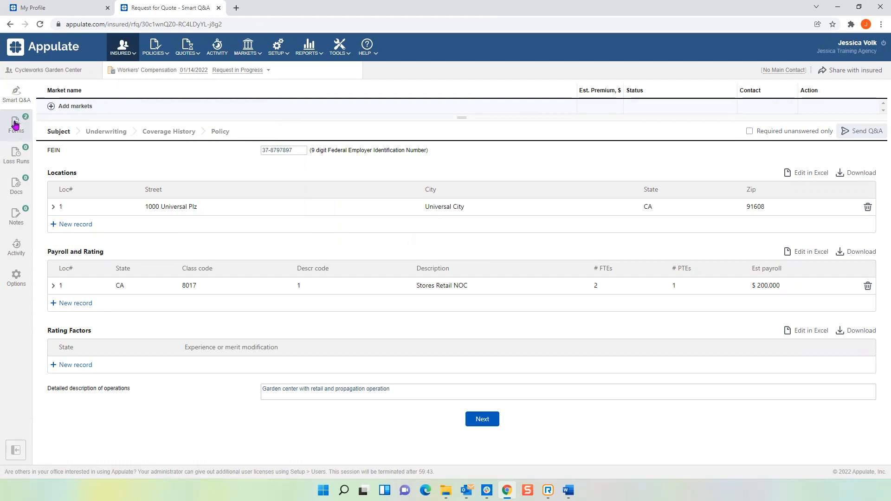
left_click(92, 162)
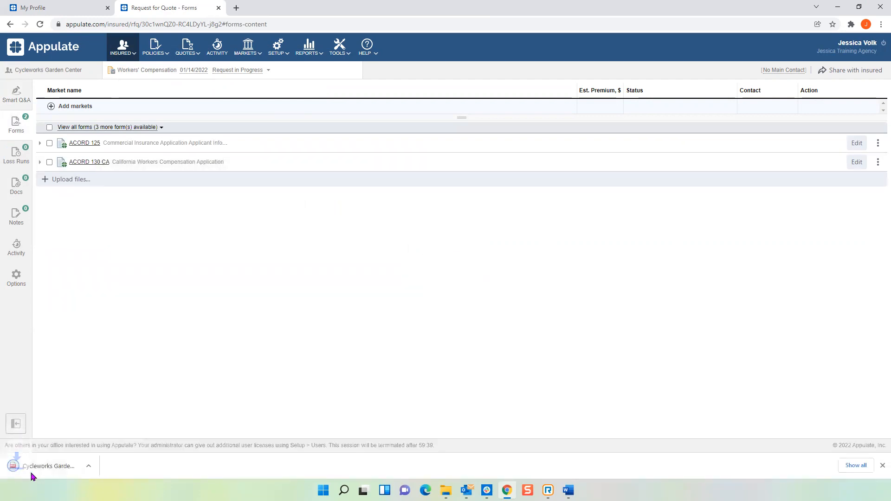
left_click(53, 466)
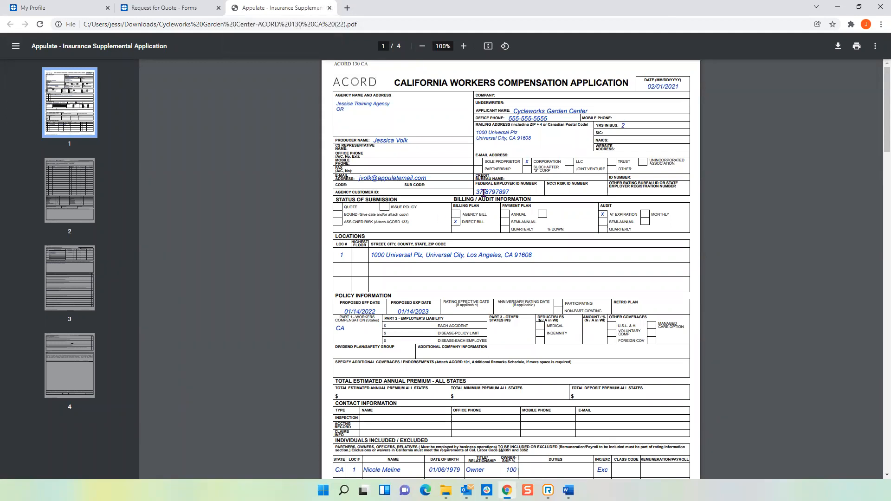
left_click(329, 8)
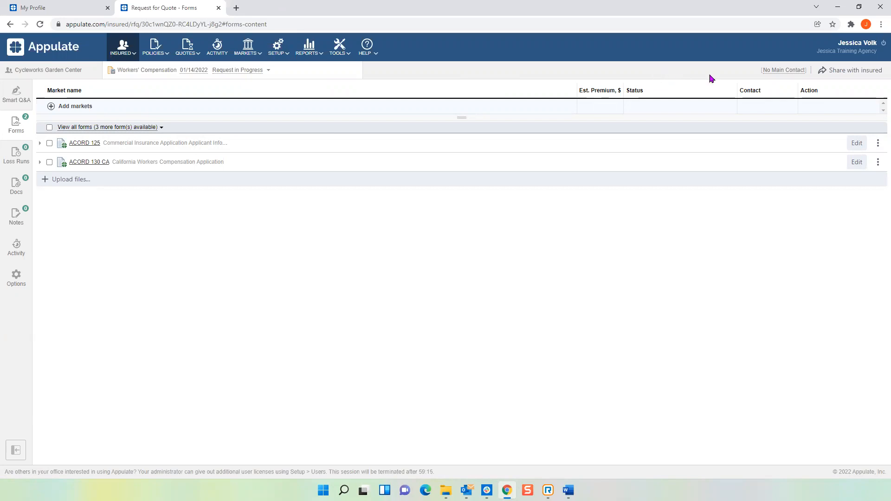
Assign the insured's listed owner as the main contact of the Workers' Compensation request.
left_click(783, 73)
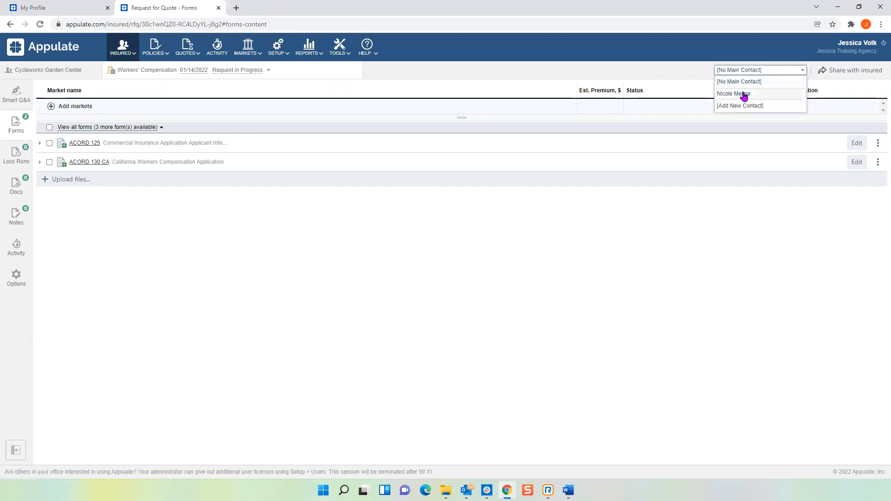
left_click(744, 95)
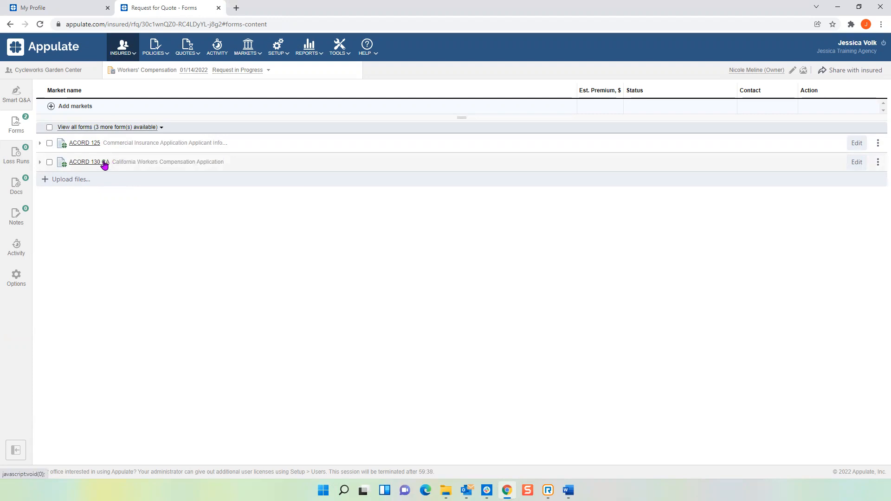
Download the ACORD 125 form from the request's forms, view its first page as a PDF, and close it.
left_click(93, 144)
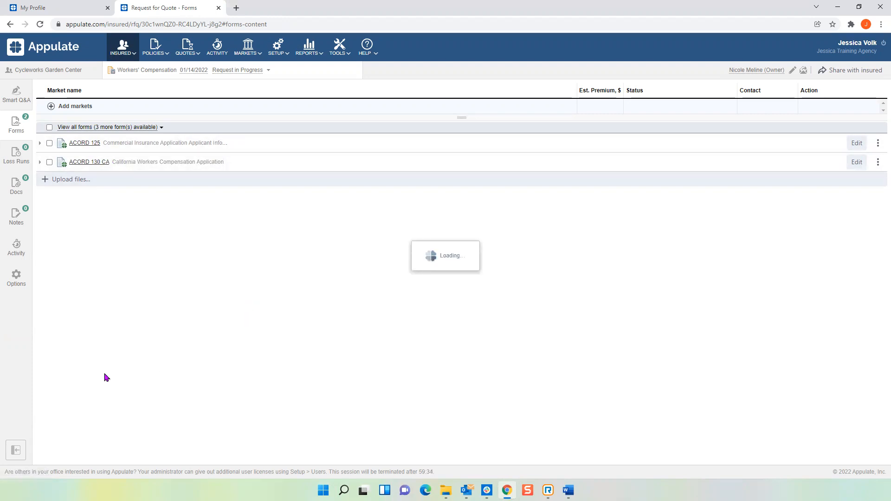
left_click(51, 466)
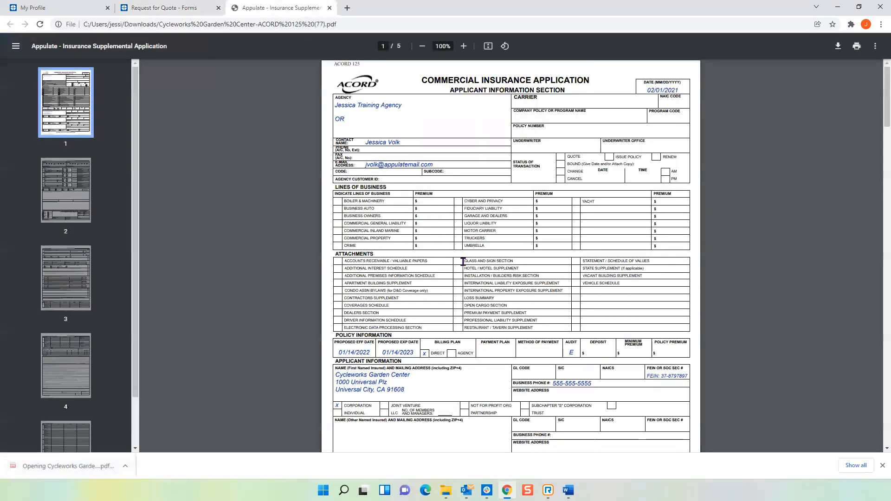
scroll(463, 265, "down", 2)
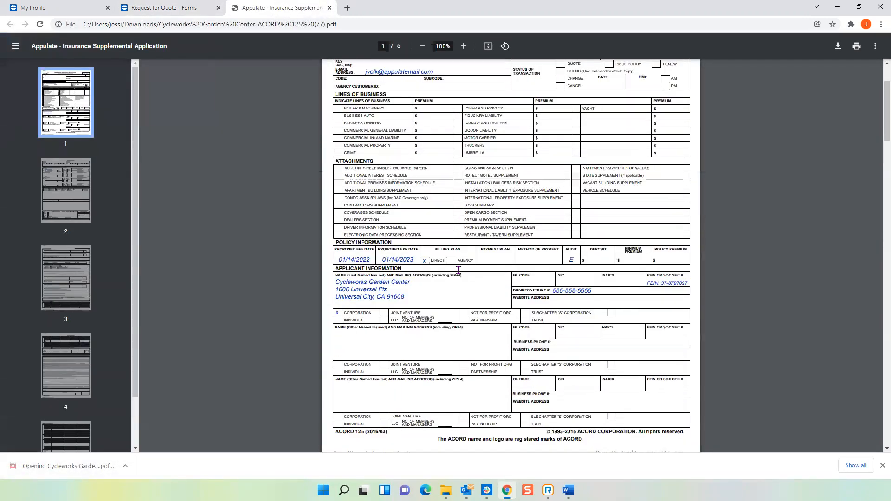
left_click(330, 7)
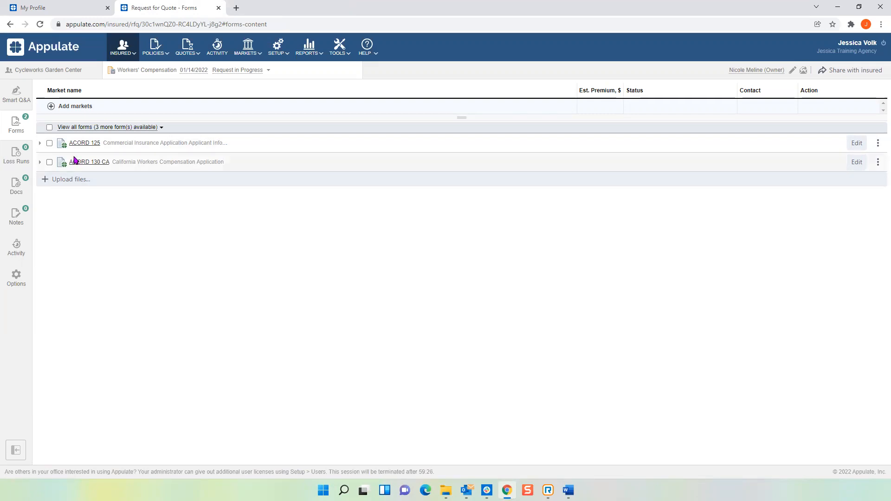
Add the ACORD 133 form to the request's list of forms.
left_click(86, 128)
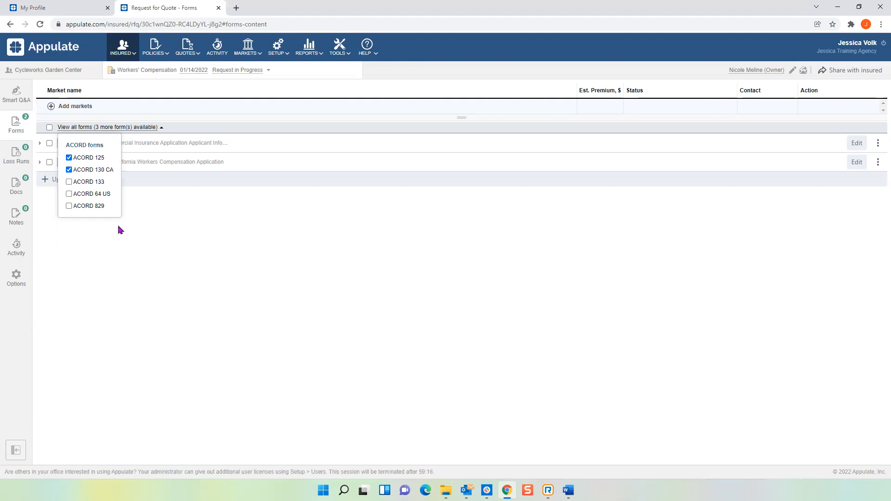
left_click(69, 182)
left_click(101, 248)
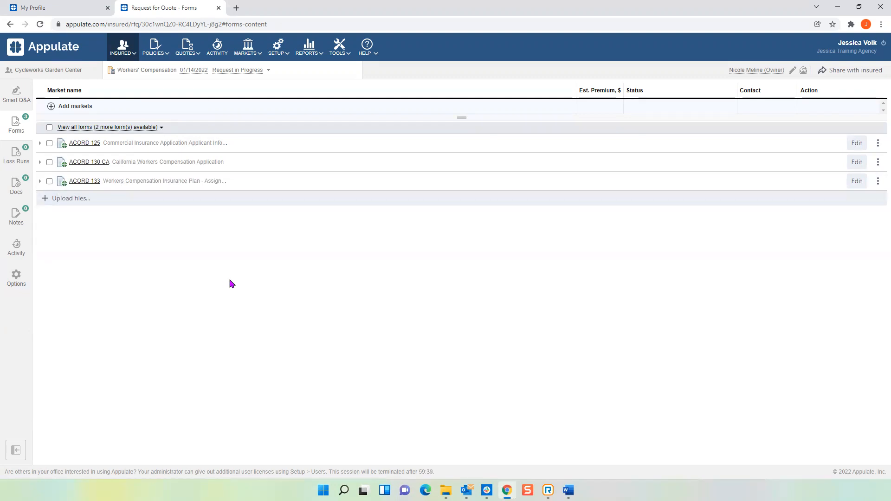
Download the ACORD 133 form, look through its assigned risk questions in the PDF, and close it.
left_click(88, 182)
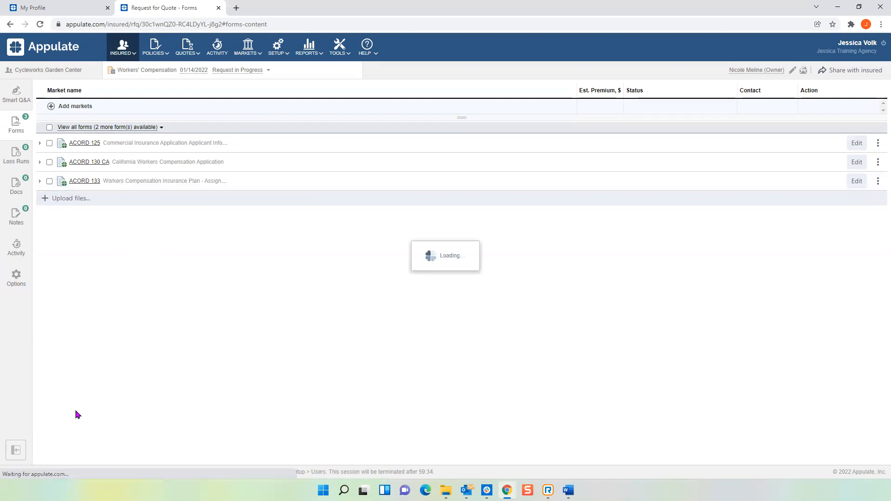
left_click(45, 467)
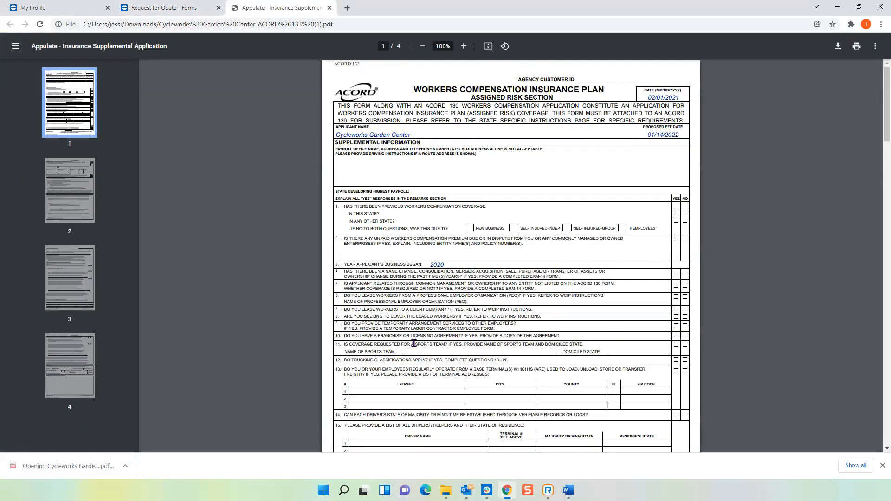
scroll(670, 274, "down", 3)
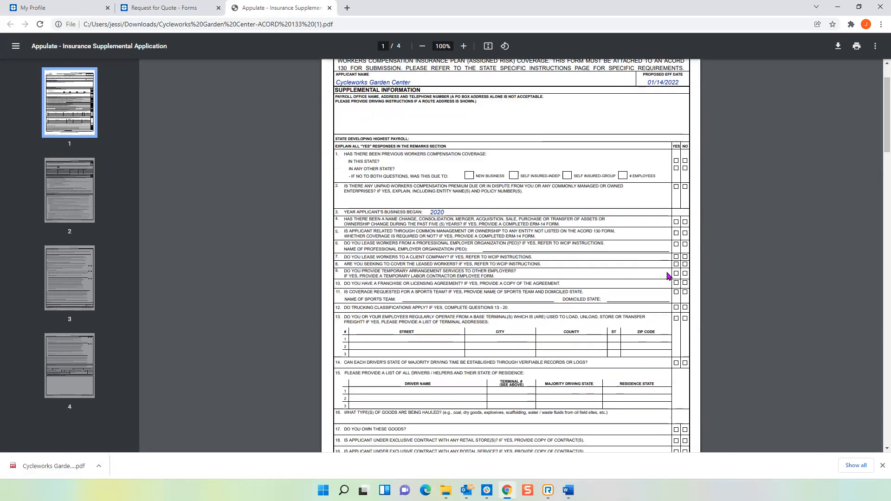
scroll(660, 291, "down", 2)
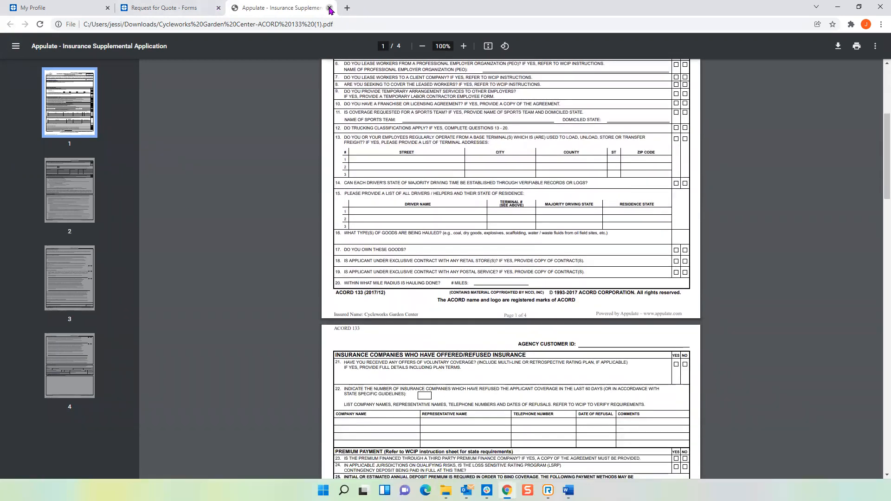
left_click(329, 8)
Review the Subject, Underwriting and Coverage History sections of the request's Smart Q&A, and return to the forms list.
left_click(16, 95)
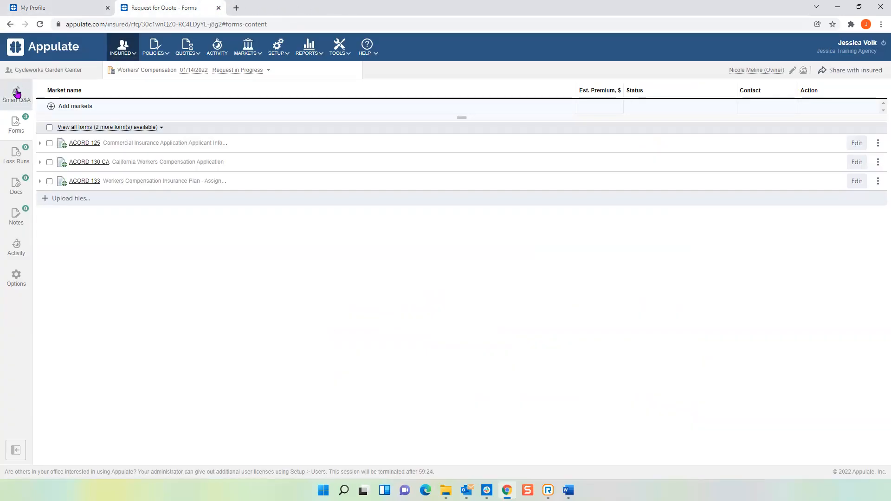
left_click(63, 134)
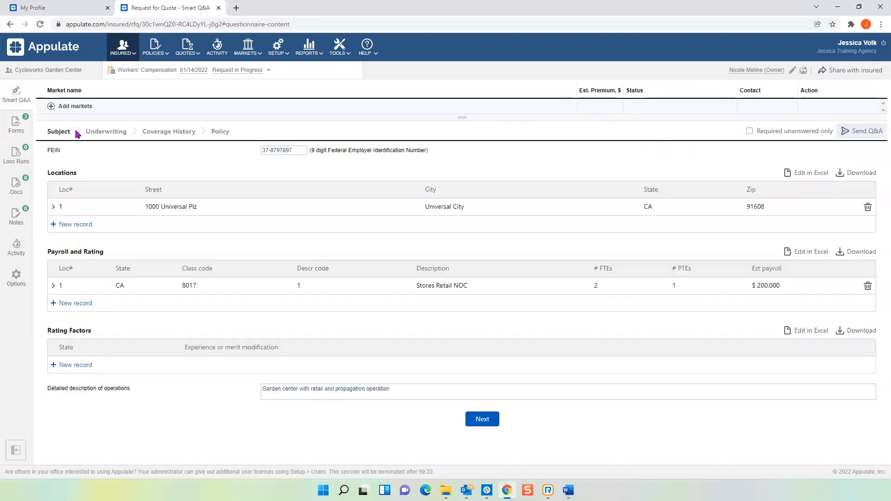
left_click(116, 134)
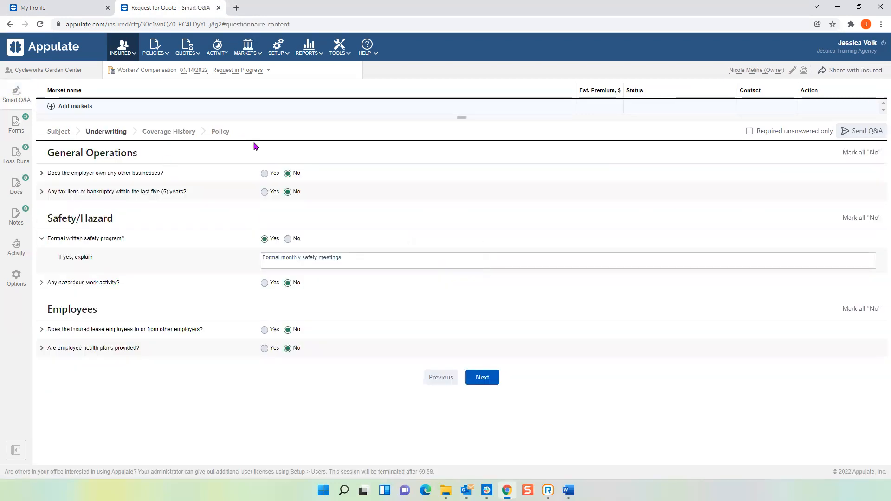
left_click(196, 132)
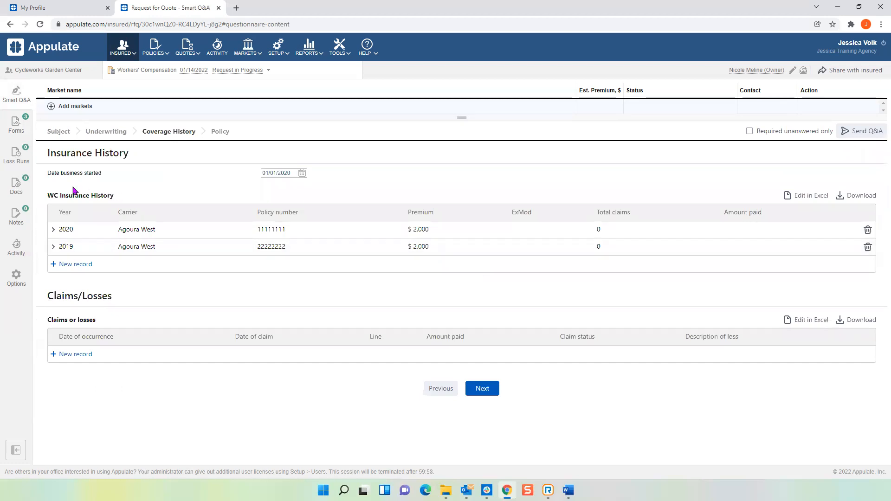
left_click(49, 133)
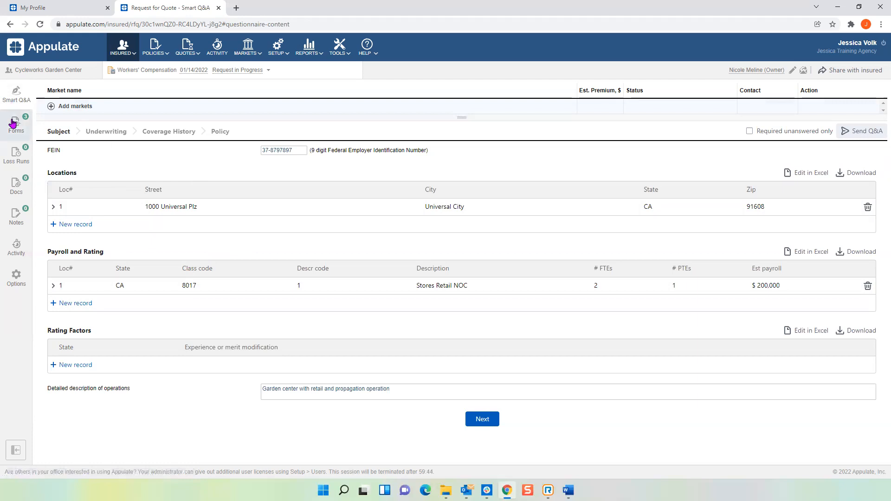
left_click(20, 131)
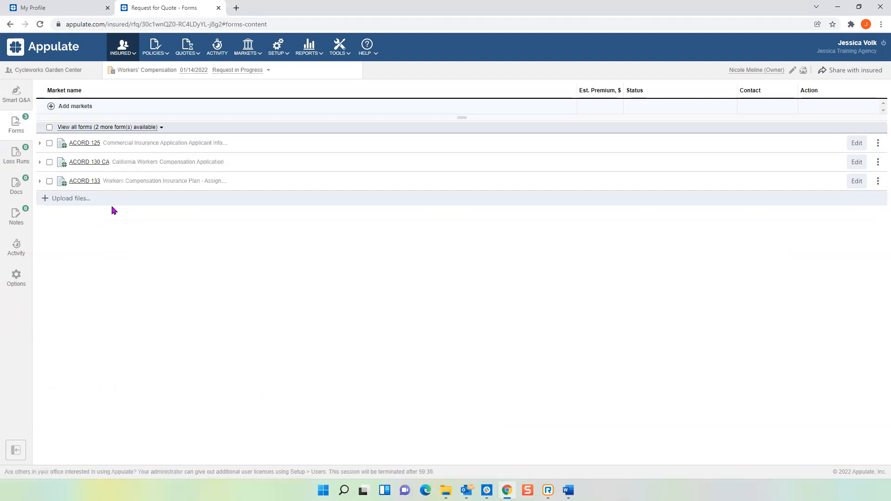
left_click(15, 96)
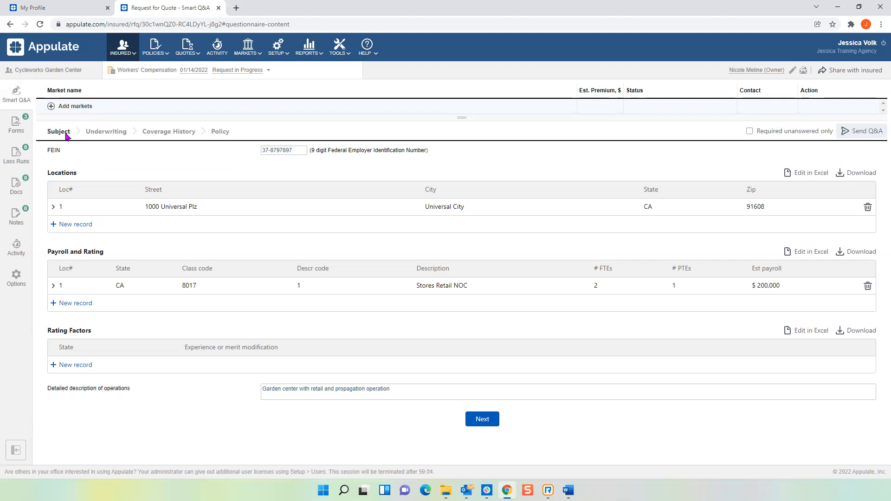
left_click(19, 131)
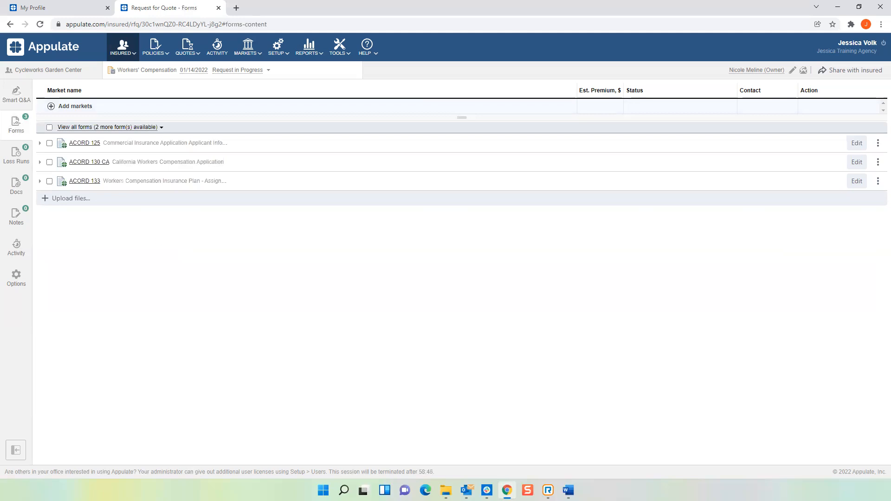
Add the markets Westlake GA, Arrowhead Staging, Builders Mutual Insurance Co and ACE American Insurance Company to the request.
left_click(51, 107)
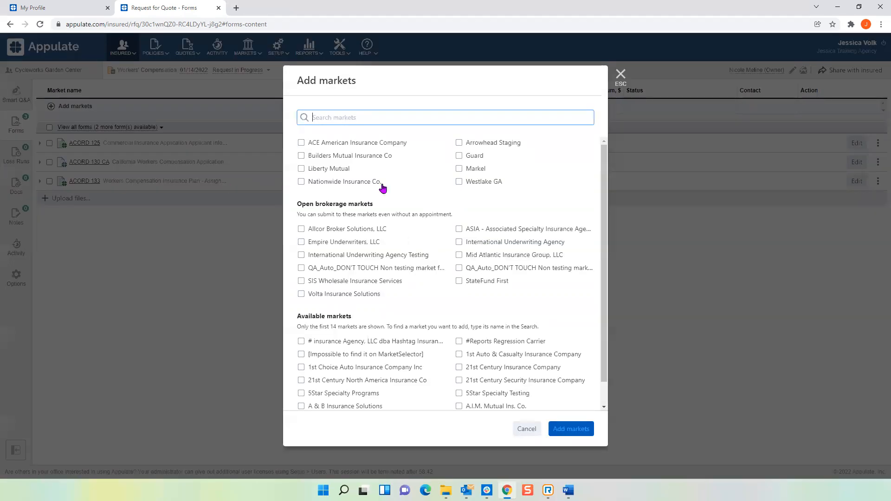
left_click(459, 182)
left_click(459, 142)
left_click(301, 156)
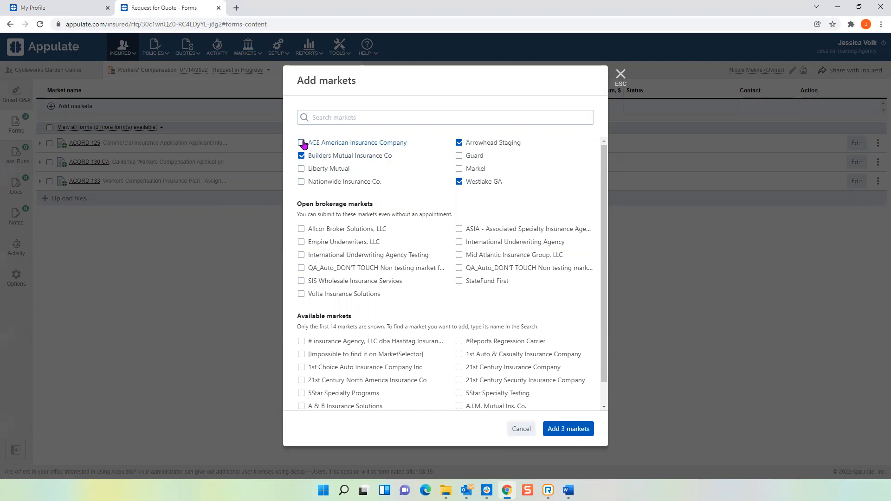
left_click(301, 144)
left_click(564, 430)
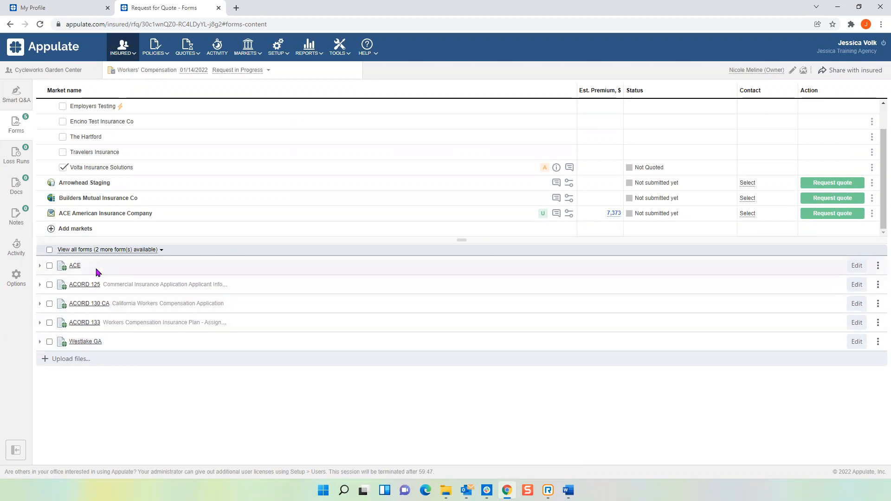
Download the Westlake GA supplemental form, review its prefilled data in the PDF, and close it.
left_click(93, 341)
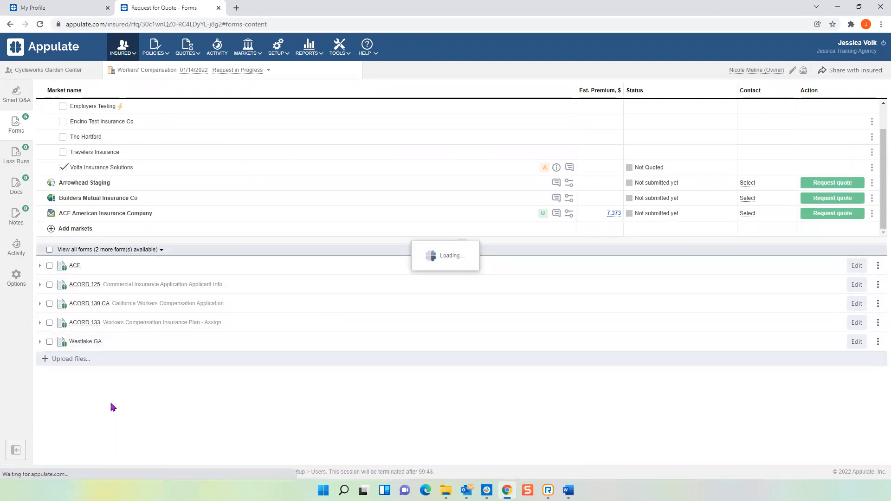
left_click(43, 469)
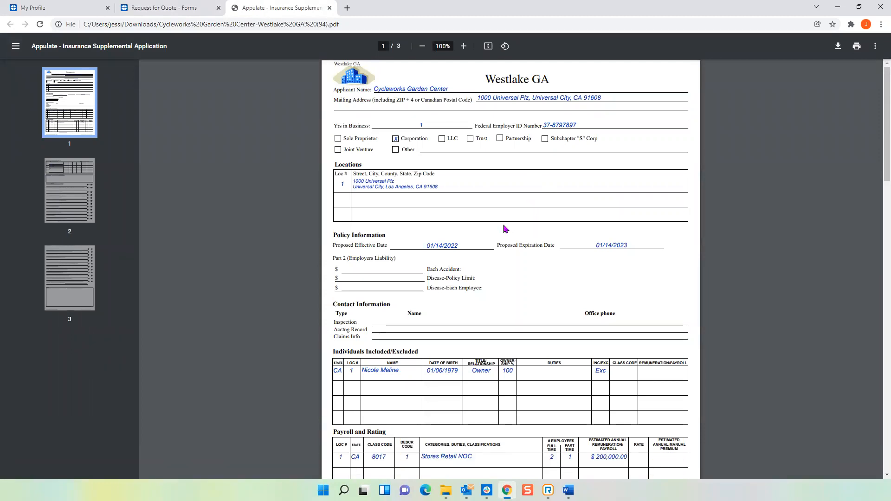
scroll(505, 246, "down", 4)
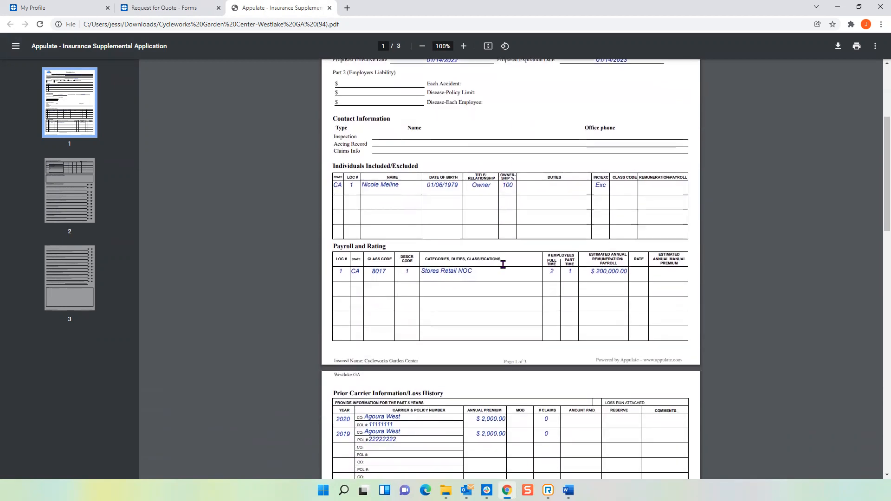
left_click(329, 8)
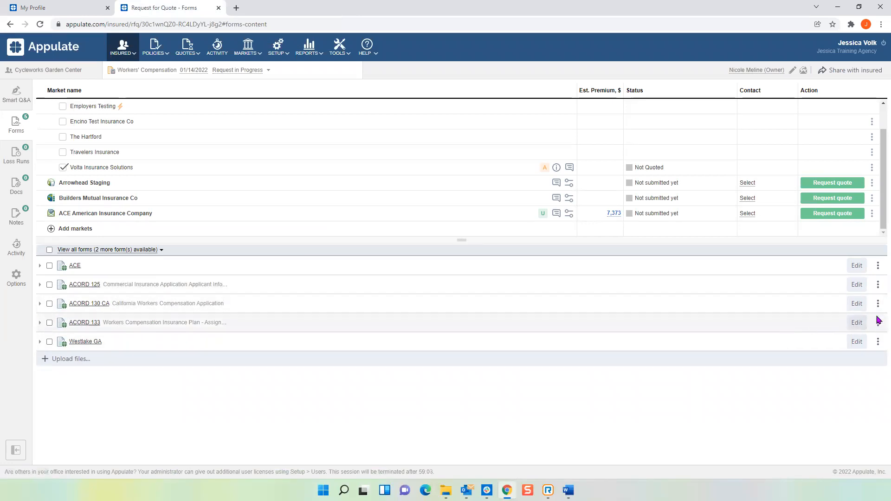
Edit the ACORD 130 CA form inline, setting the each accident, disease policy limit and disease each employee liability amounts to $500,000.
left_click(857, 305)
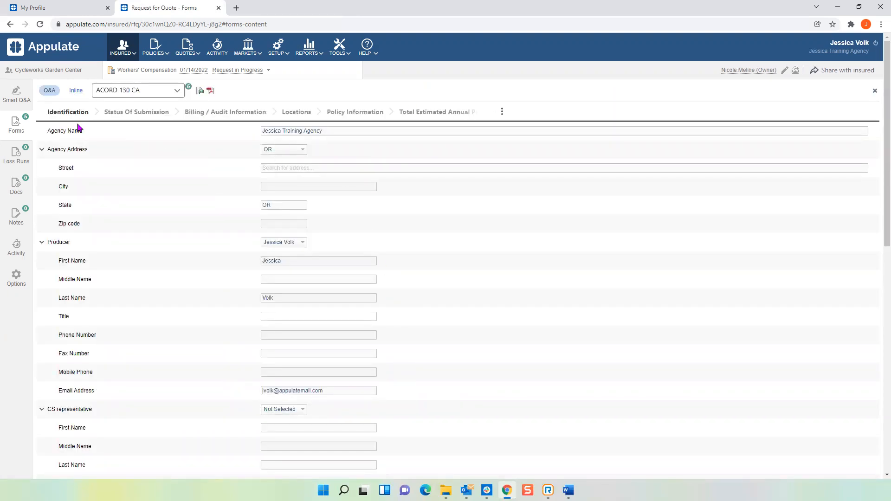
left_click(77, 91)
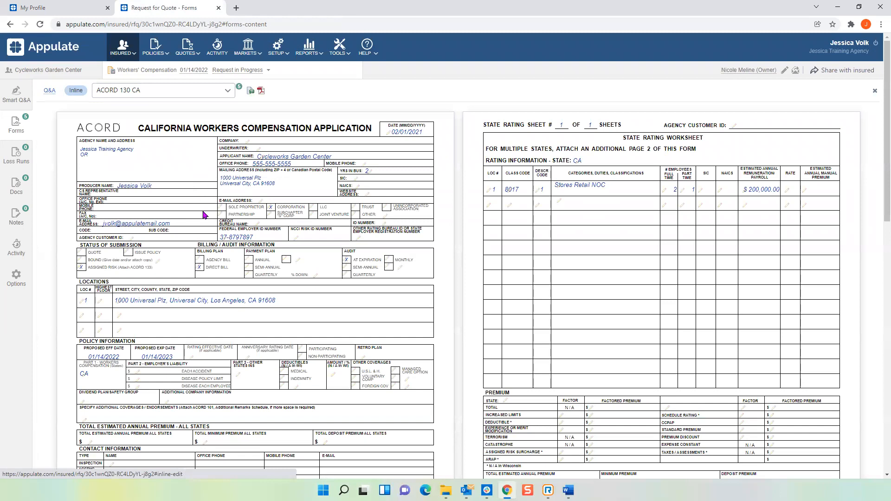
left_click(138, 372)
type("5000000")
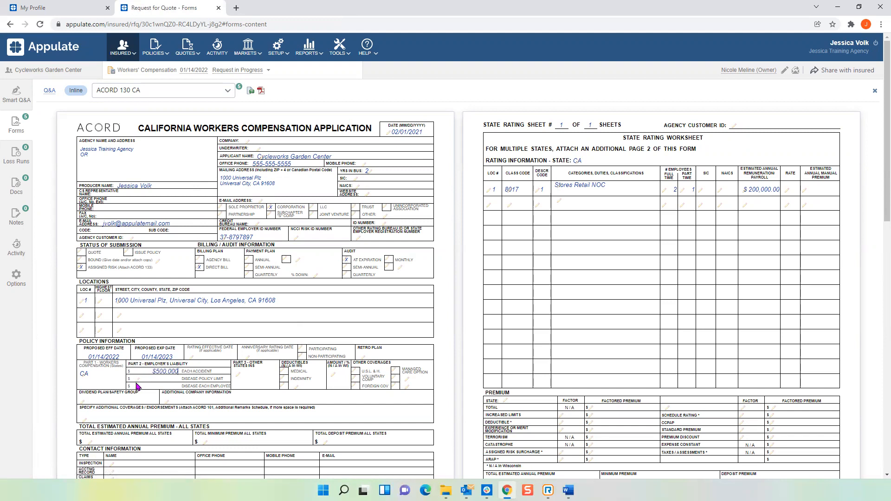
left_click(137, 379)
type("5000000")
left_click(138, 387)
type("500,000")
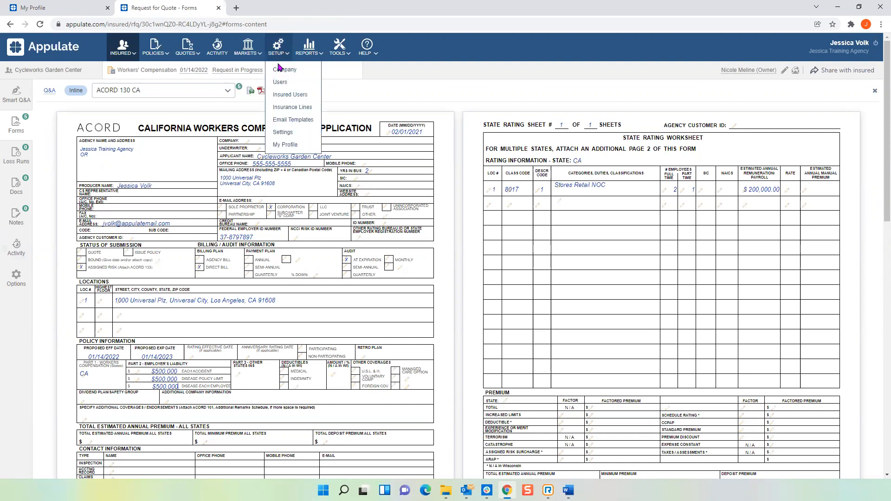
Check the employer's liability limits on the Westlake GA form, close the form editor, and deselect ACORD 130 CA.
left_click(213, 91)
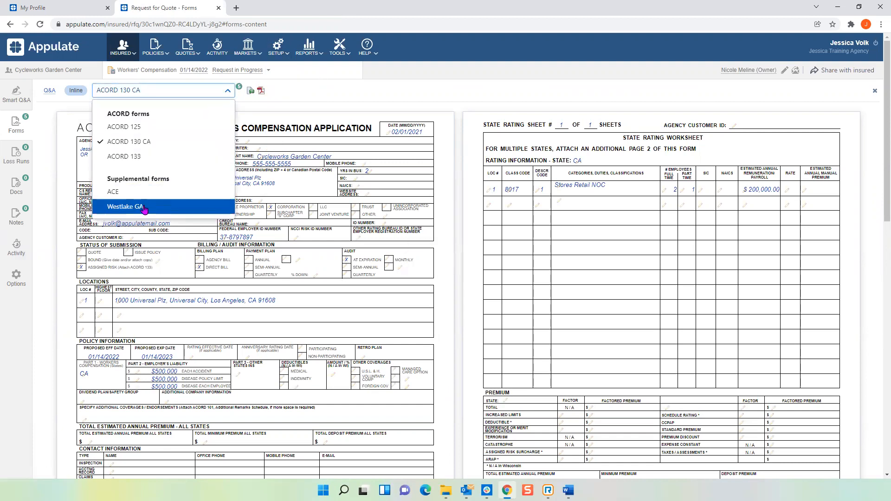
left_click(130, 207)
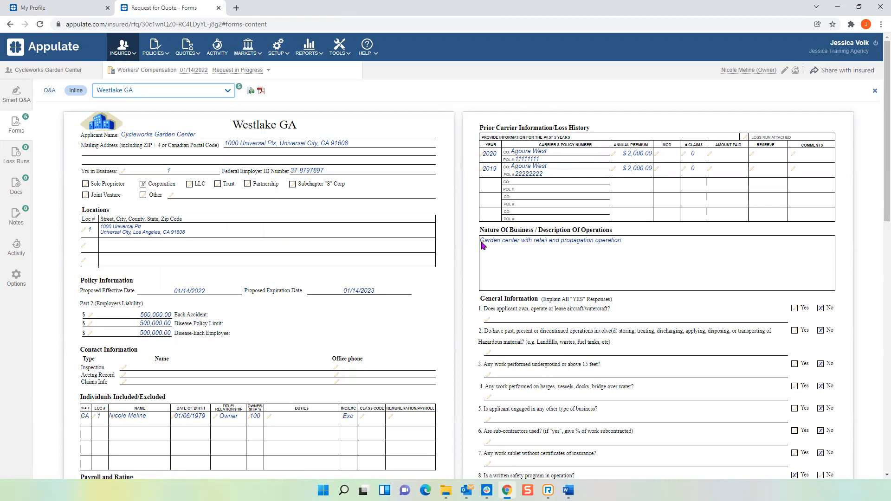
left_click(876, 91)
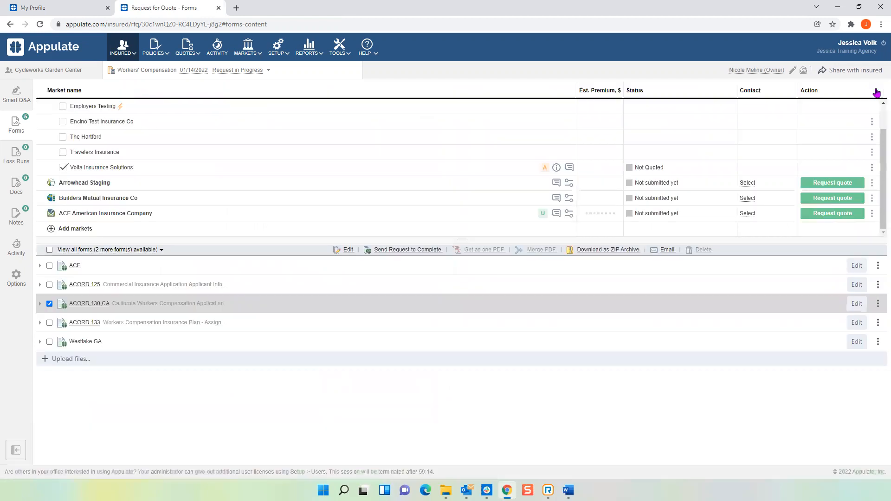
left_click(49, 305)
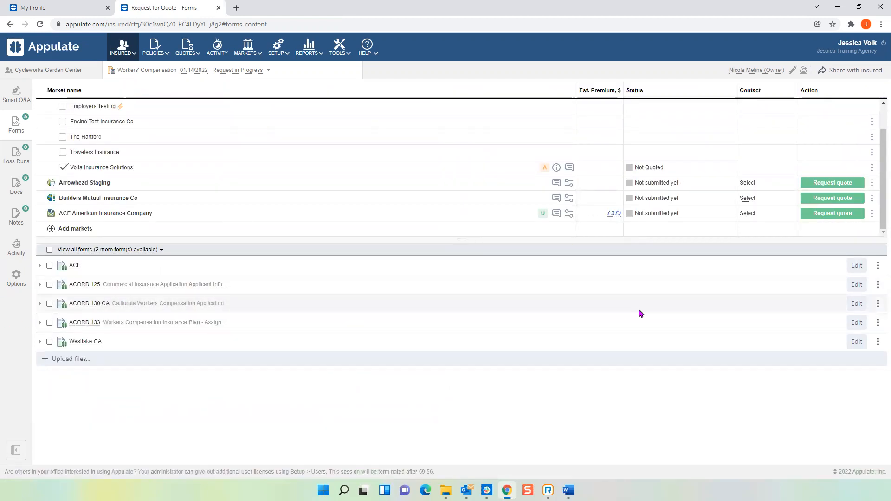
Start sending the Smart Q&A for all markets and sections, limited to required unanswered questions only.
left_click(877, 305)
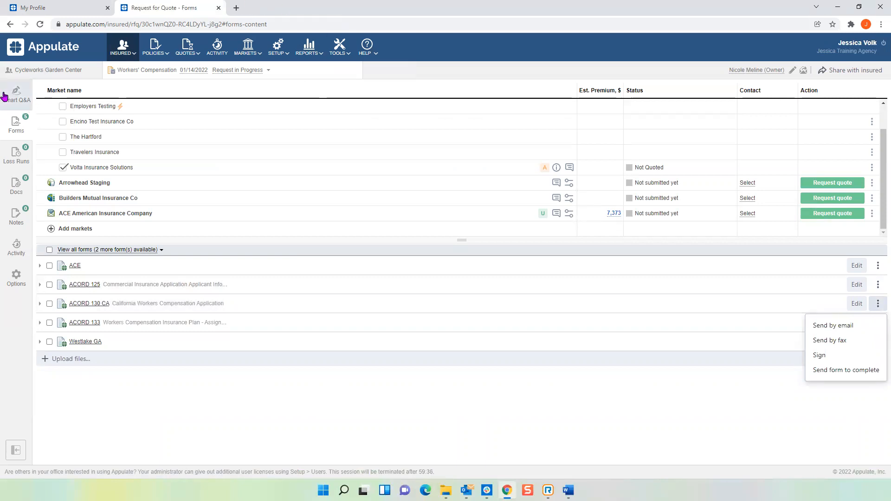
left_click(17, 96)
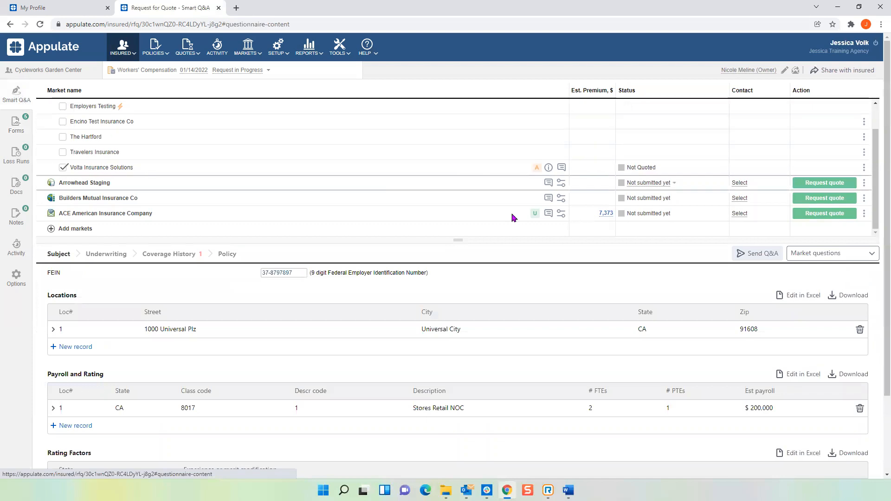
left_click(762, 258)
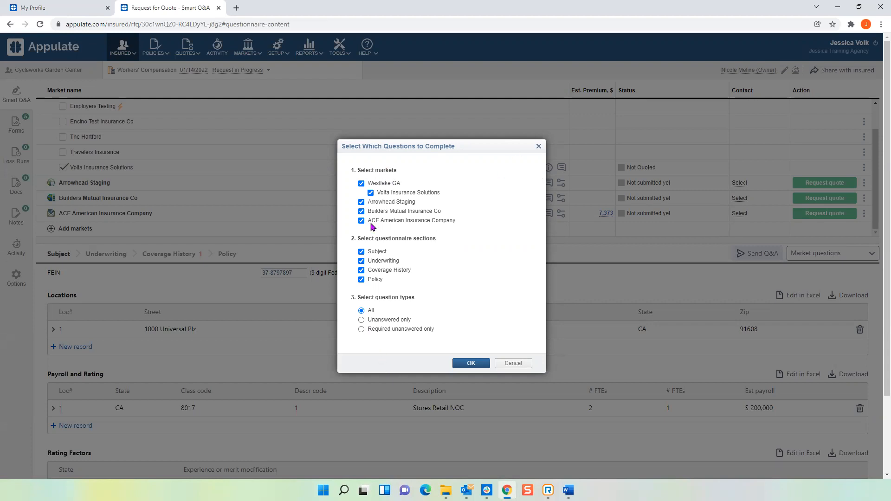
left_click(361, 330)
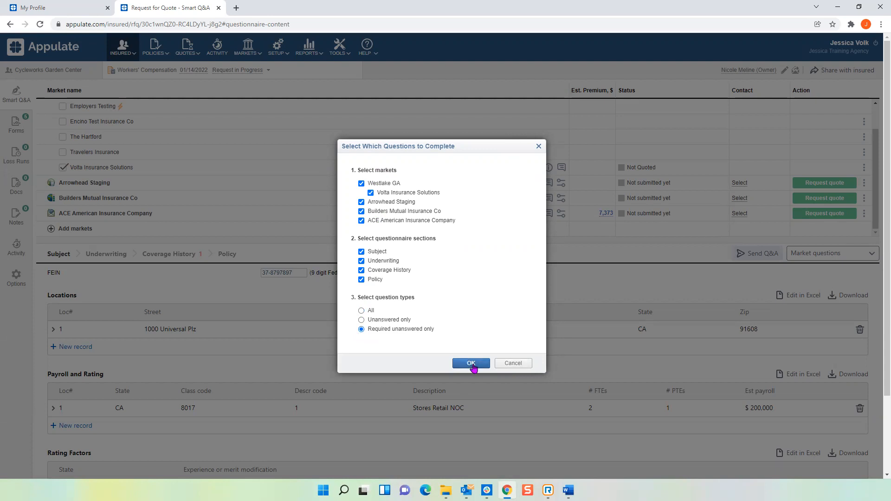
left_click(471, 364)
Fill in the insured contact's e-mail and save the contact details.
left_click(466, 228)
type("none@none.com")
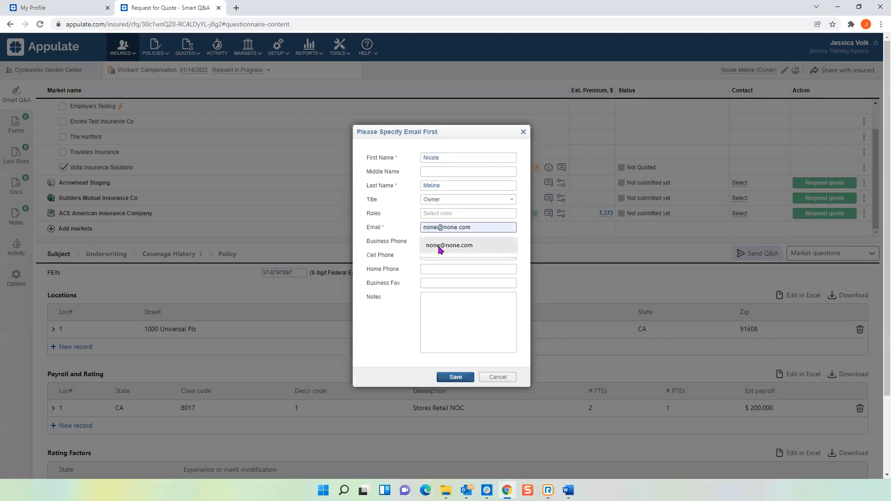
left_click(441, 246)
left_click(456, 377)
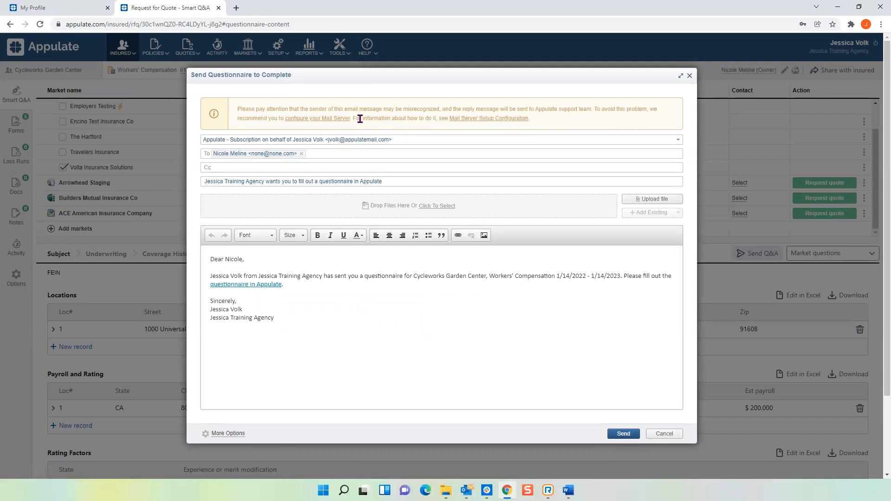
Review the custom mail server settings and the questionnaire e-mail's link and signature, and close the message without sending.
left_click(310, 120)
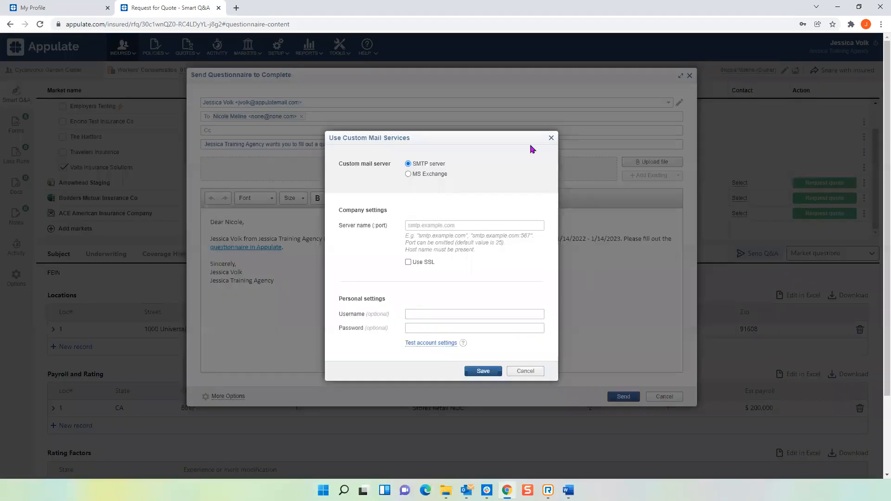
left_click(551, 138)
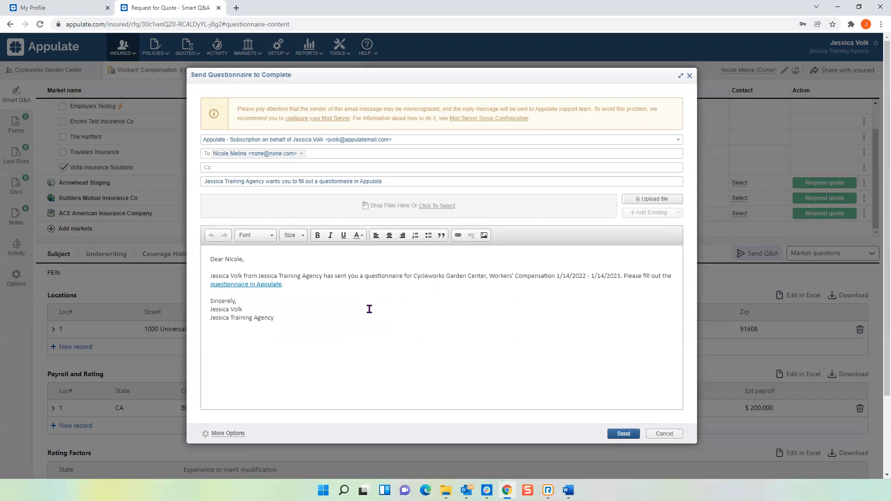
left_click_drag(282, 286, 209, 289)
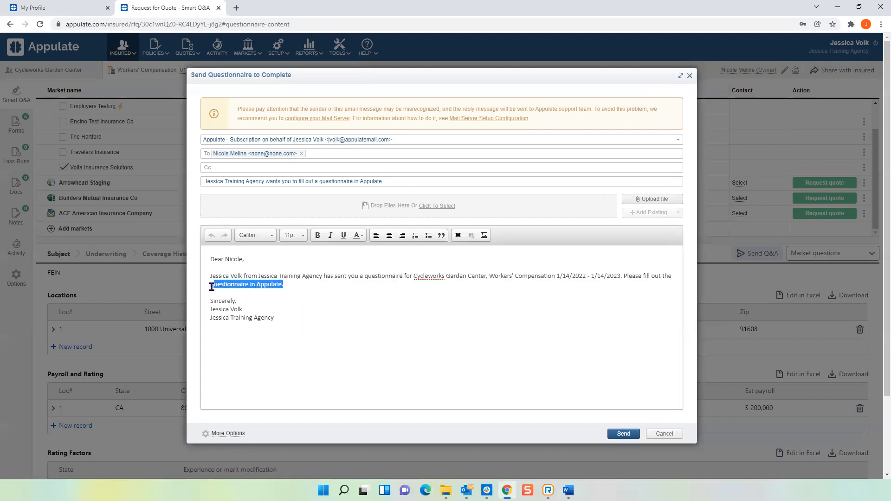
left_click_drag(273, 305, 263, 300)
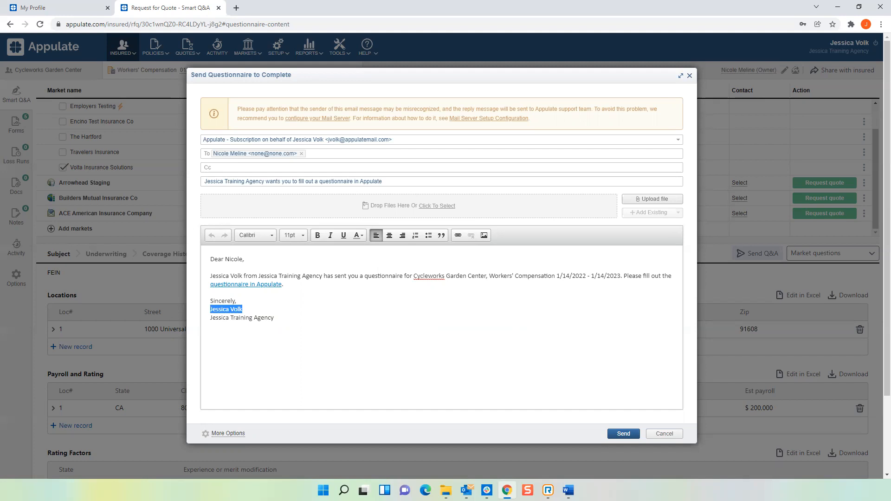
left_click(690, 76)
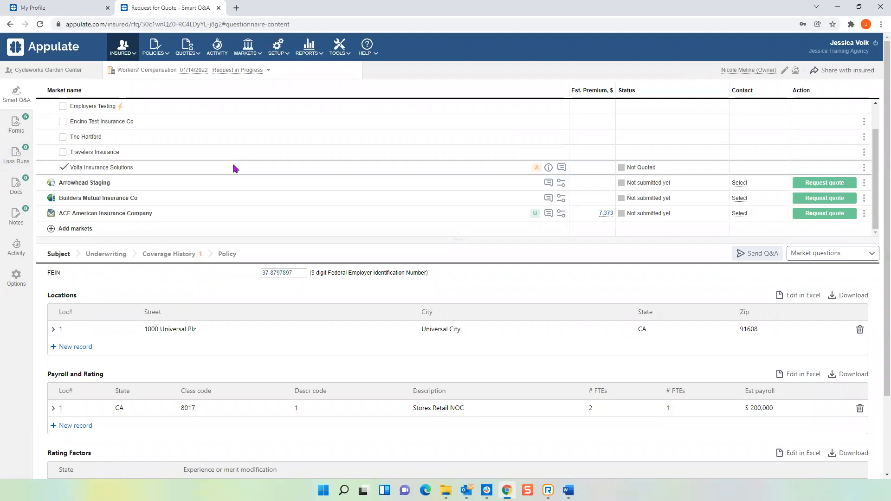
Check the required Coverage History question and prepare a questionnaire e-mail with only required unanswered questions for all markets and sections.
scroll(198, 191, "up", 1)
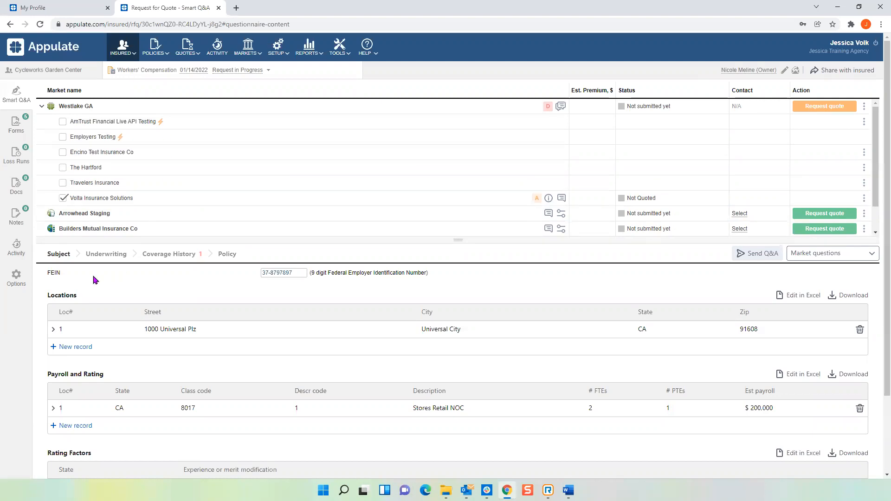
left_click(174, 255)
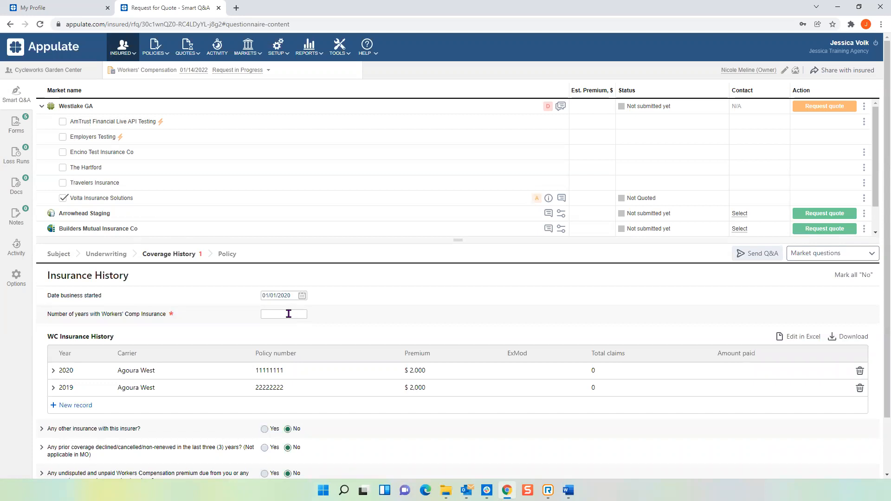
left_click(759, 253)
left_click(385, 329)
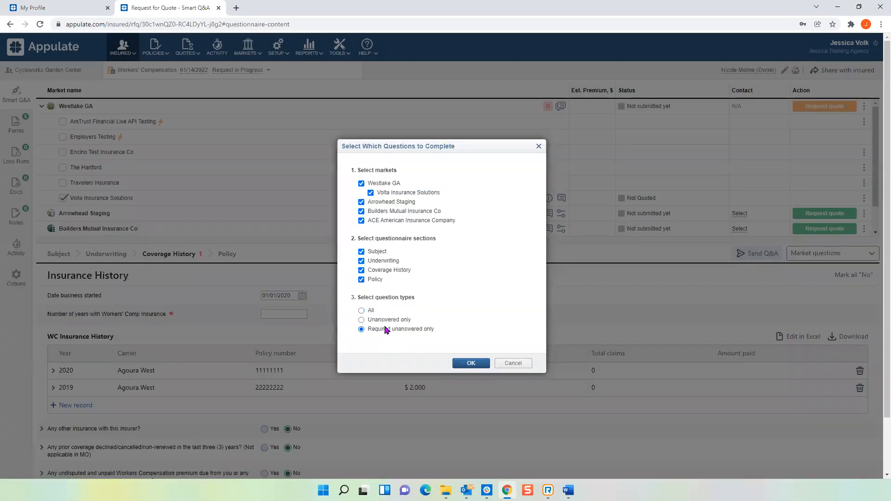
left_click(470, 363)
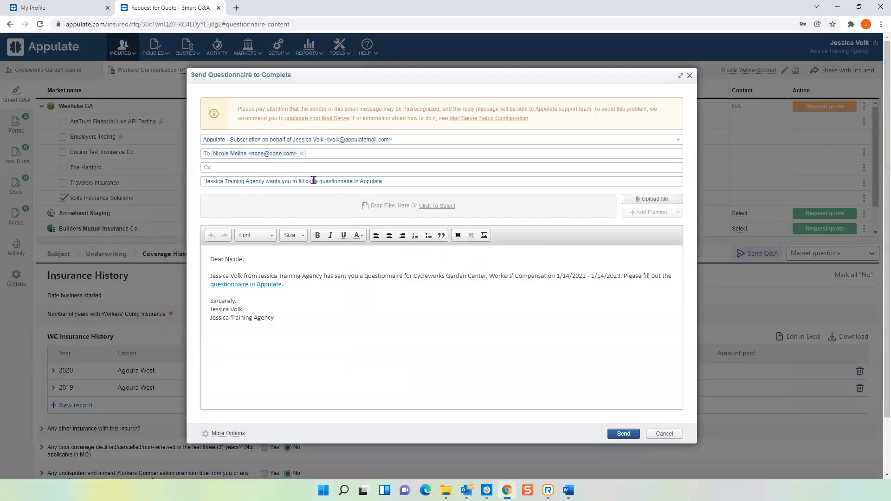
Replace the questionnaire e-mail's recipient with a different contact's e-mail address.
left_click(302, 154)
left_click(308, 154)
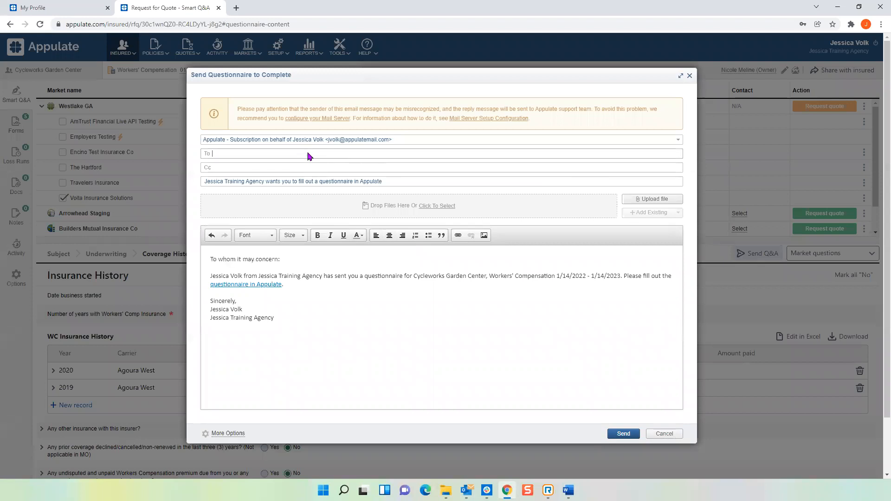
key("Return")
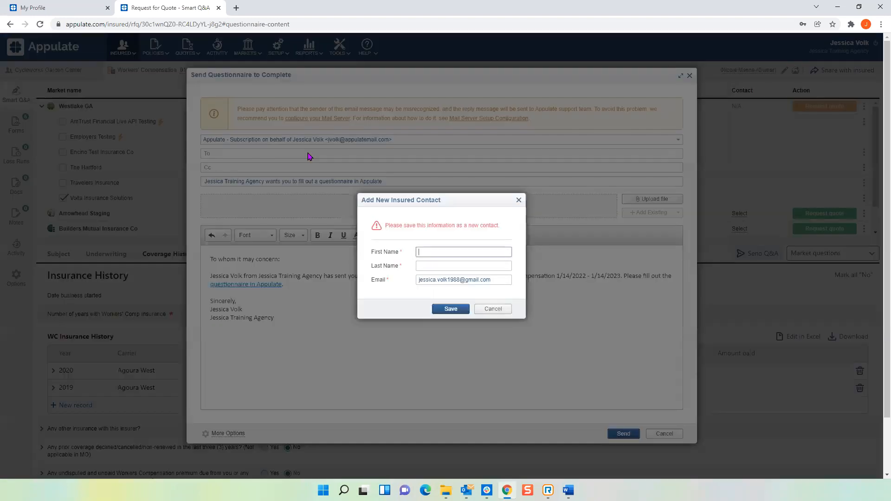
Save the recipient as a new insured contact with first and last name, and send the questionnaire e-mail.
key("Tab")
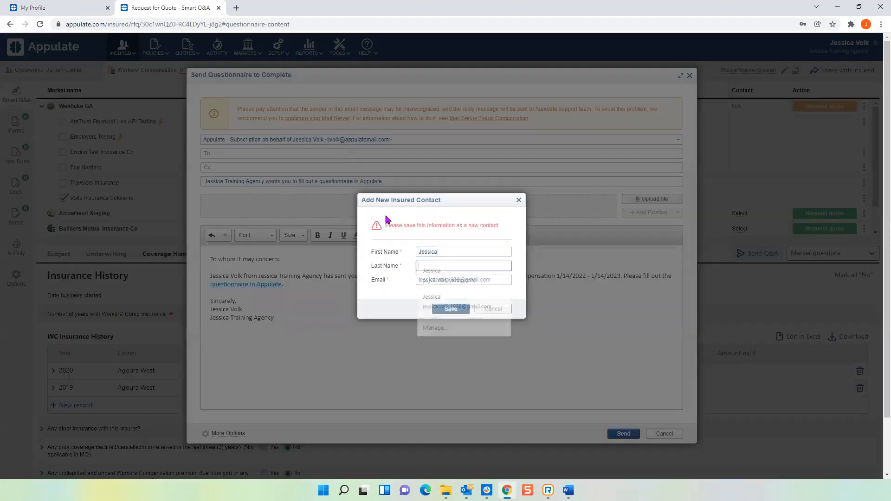
key("Tab")
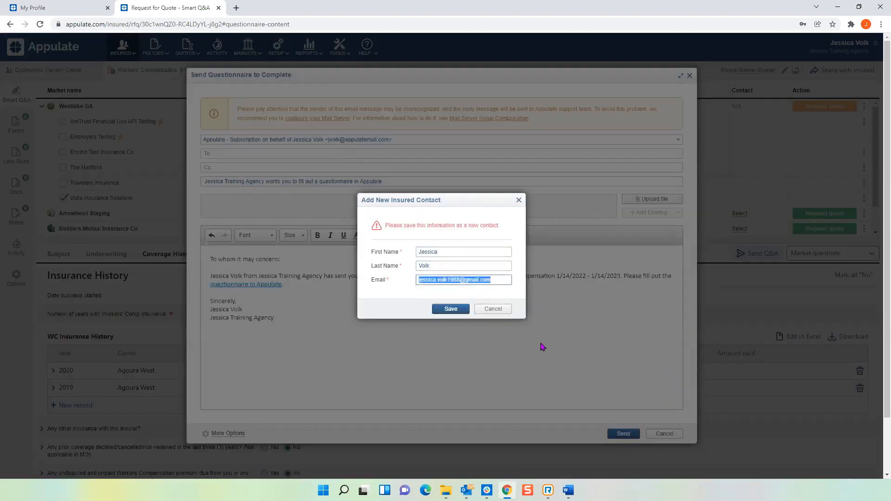
left_click(443, 310)
left_click(615, 436)
right_click(619, 438)
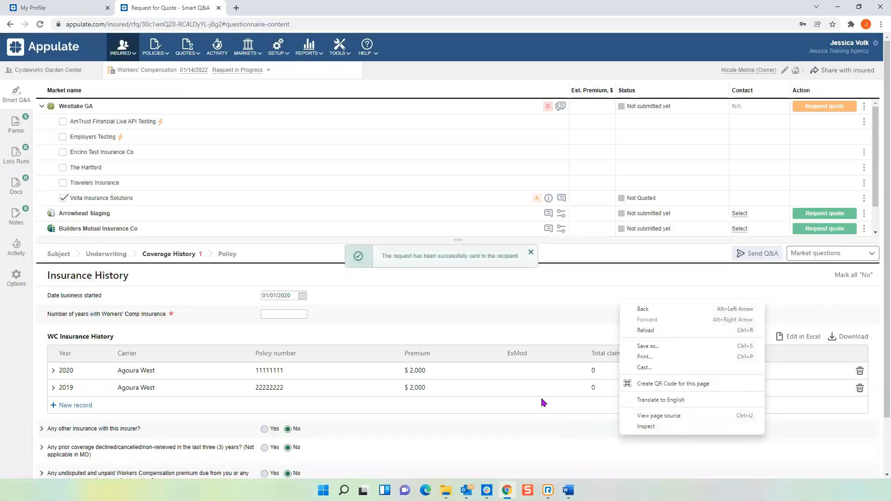
left_click(472, 329)
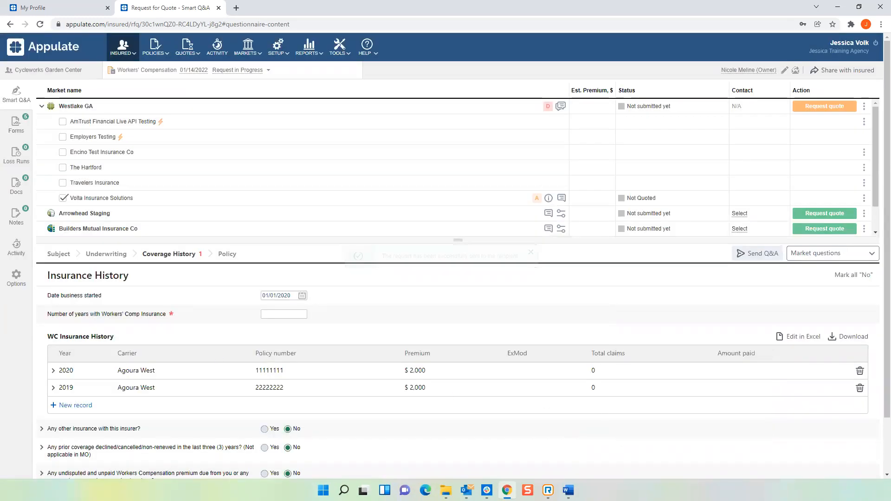
Open the questionnaire from the received e-mail in Gmail in Edge, answer 5 years with Workers' Comp insurance, and submit it.
left_click(425, 490)
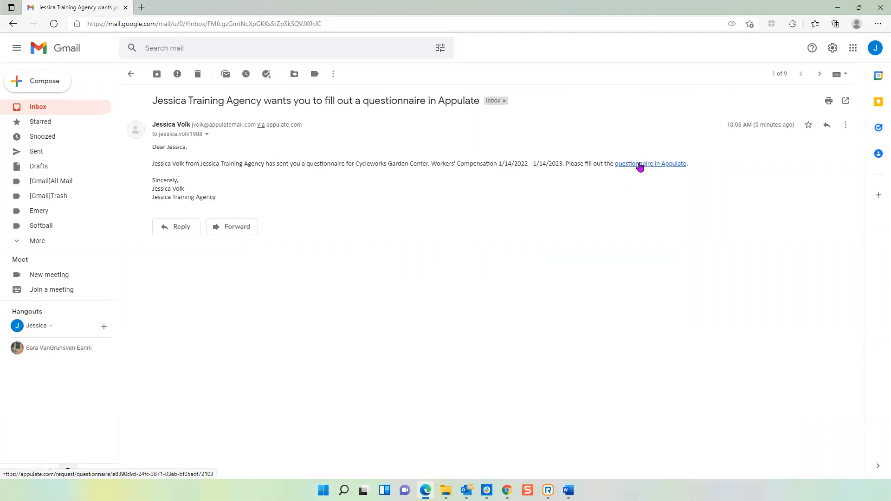
left_click(640, 165)
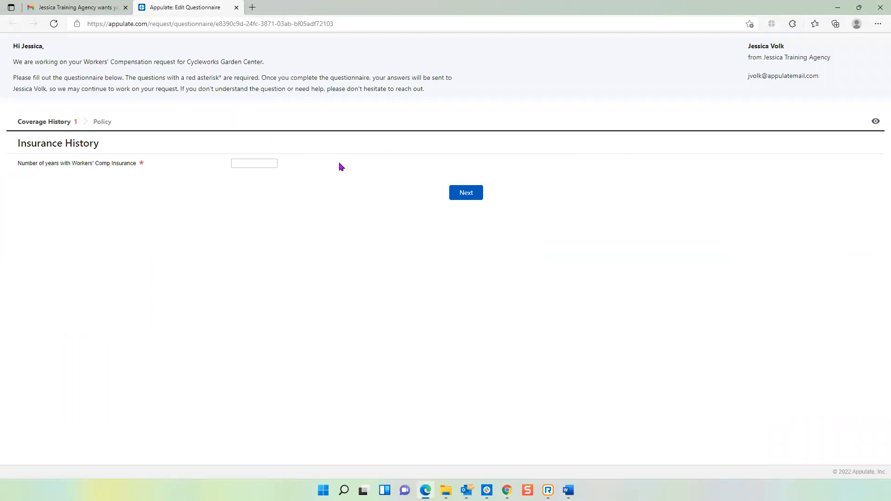
left_click(248, 162)
left_click(463, 196)
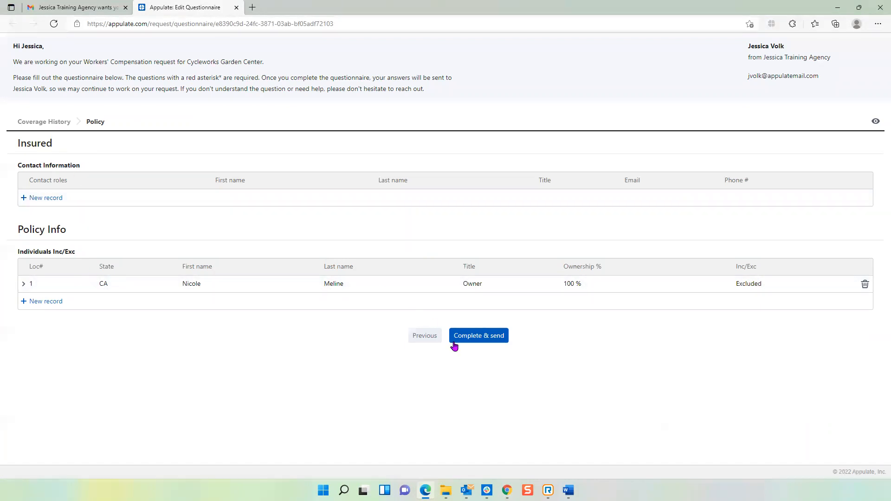
left_click(475, 336)
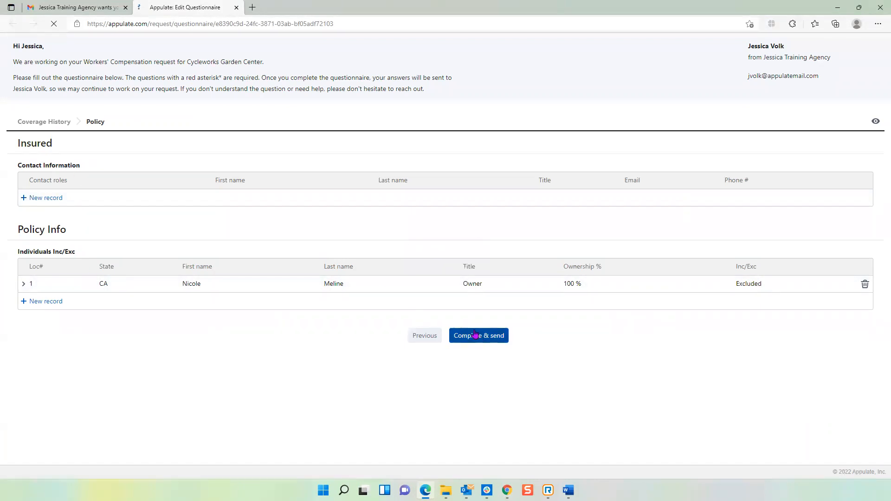
left_click(237, 8)
Return to the Appulate quote request in Chrome and refresh it to load the insured's answers.
key("alt+Tab")
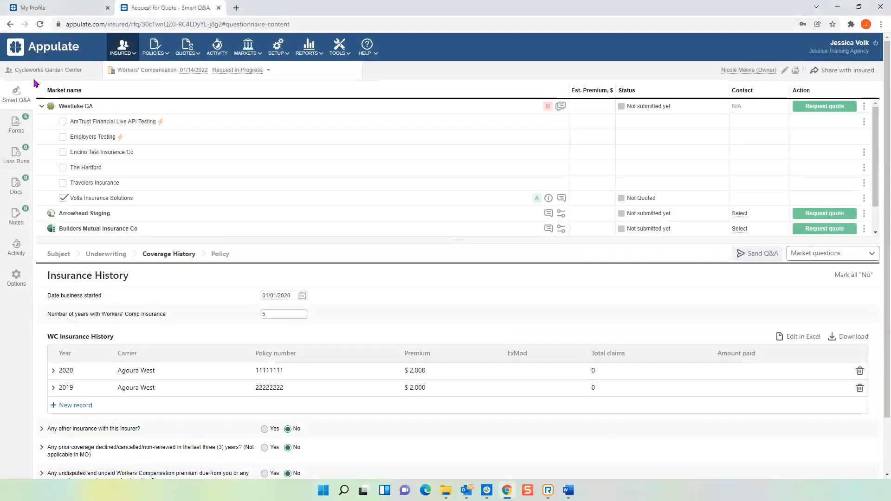
mouse_move(188, 47)
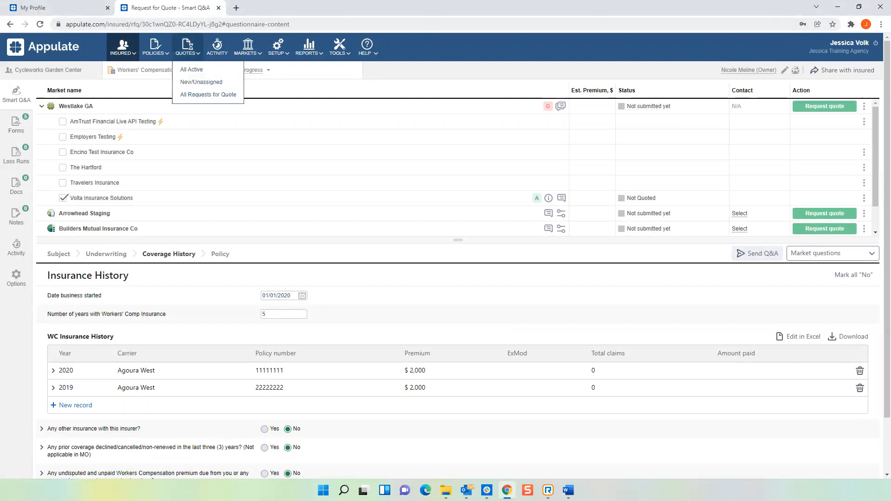
left_click(42, 24)
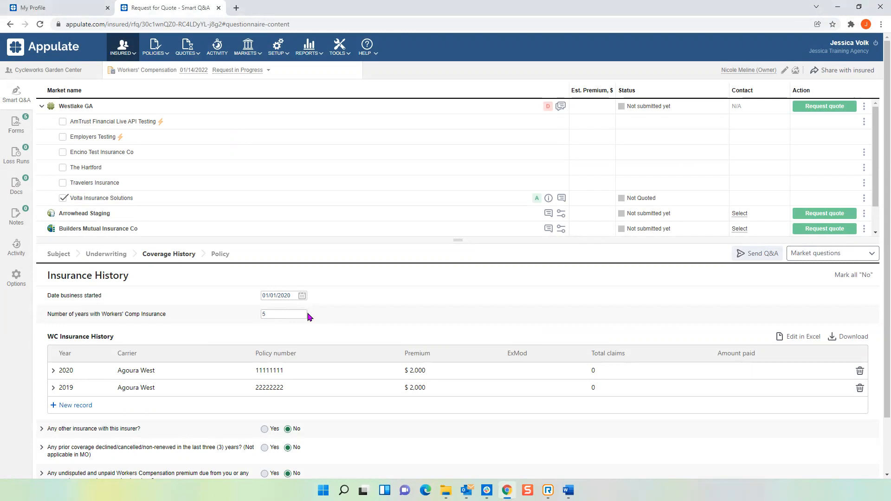
Review the Smart Q&A Subject details and the Underwriting answers on general operations, safety and employees.
left_click(61, 255)
scroll(222, 358, "down", 3)
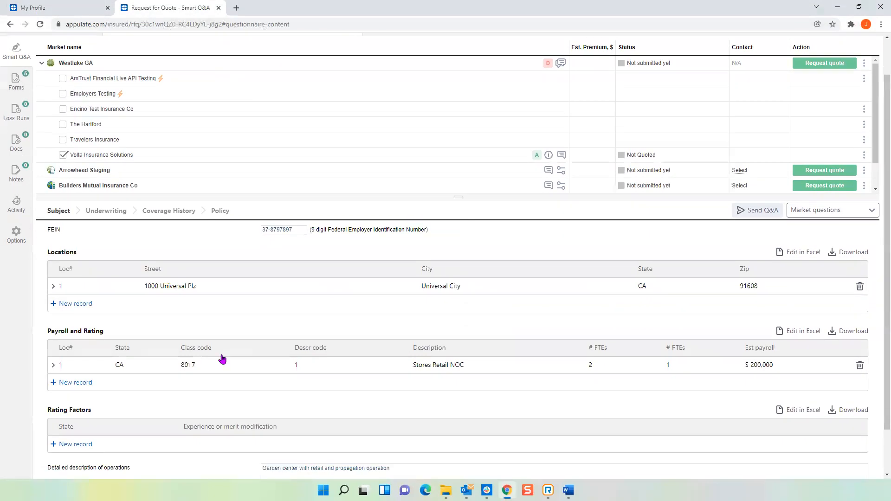
scroll(107, 266, "up", 1)
scroll(107, 269, "up", 1)
left_click(104, 255)
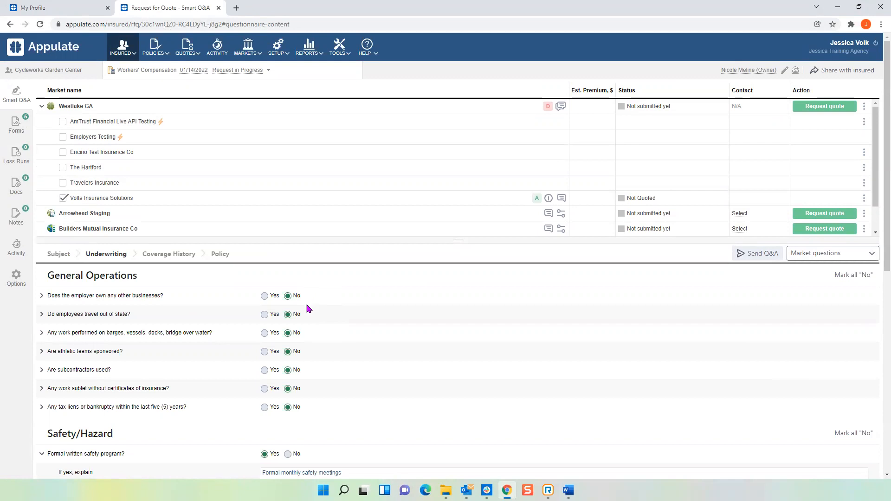
scroll(308, 308, "down", 5)
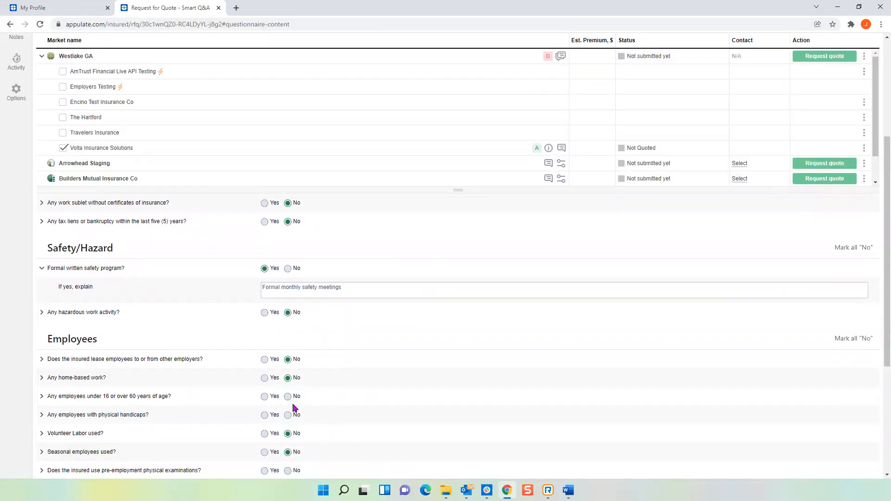
scroll(293, 409, "down", 1)
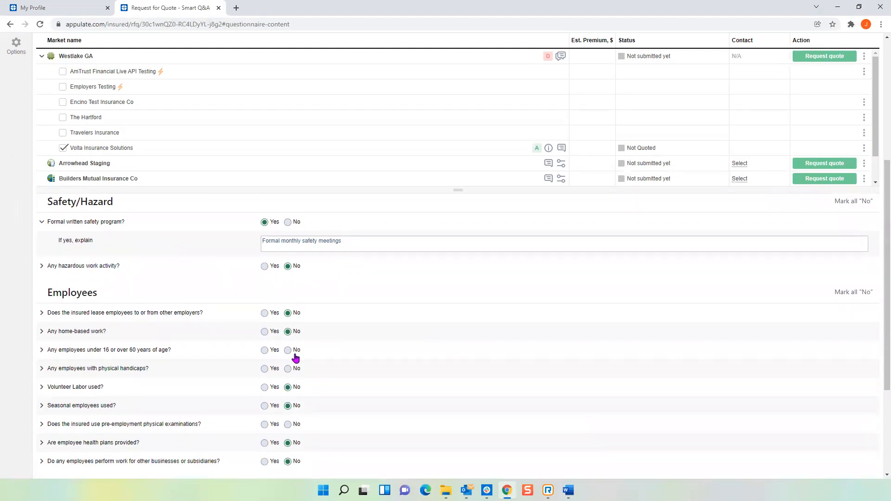
scroll(315, 377, "up", 3)
scroll(315, 378, "up", 3)
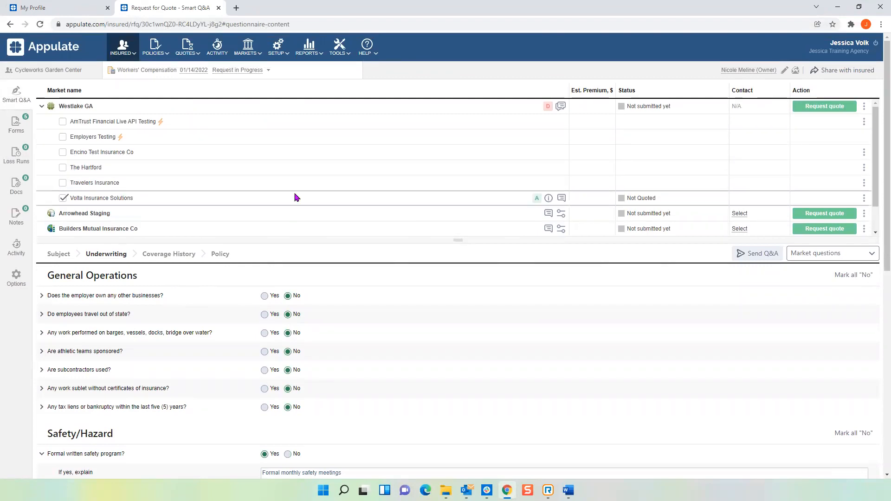
left_click(61, 254)
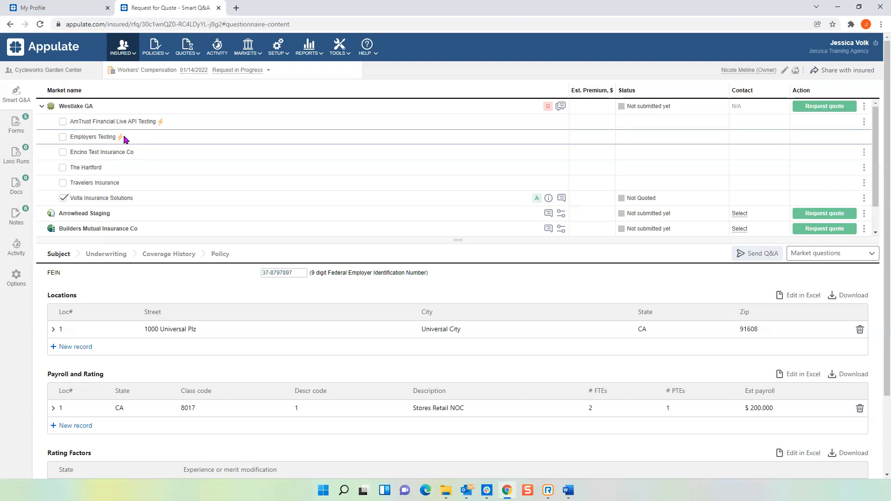
key("alt+Tab")
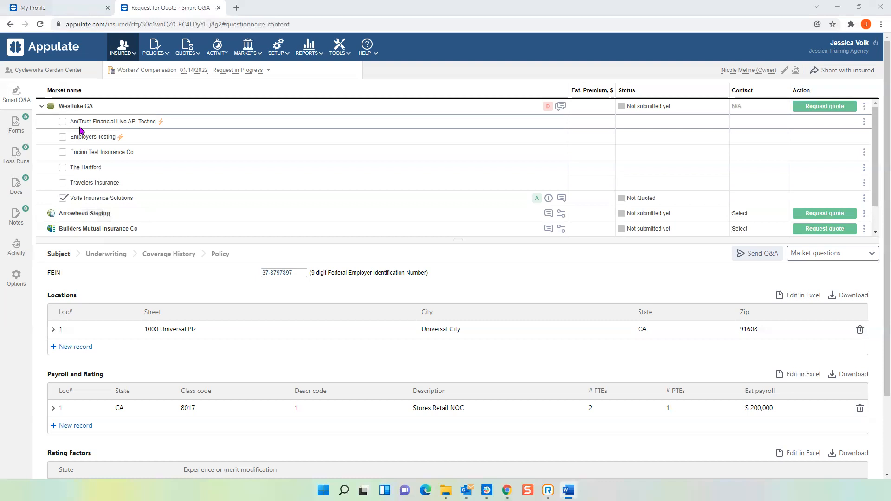
Select AmTrust Financial Live API Testing and Encino Test Insurance Co under Westlake GA and deselect Volta Insurance Solutions.
left_click(62, 122)
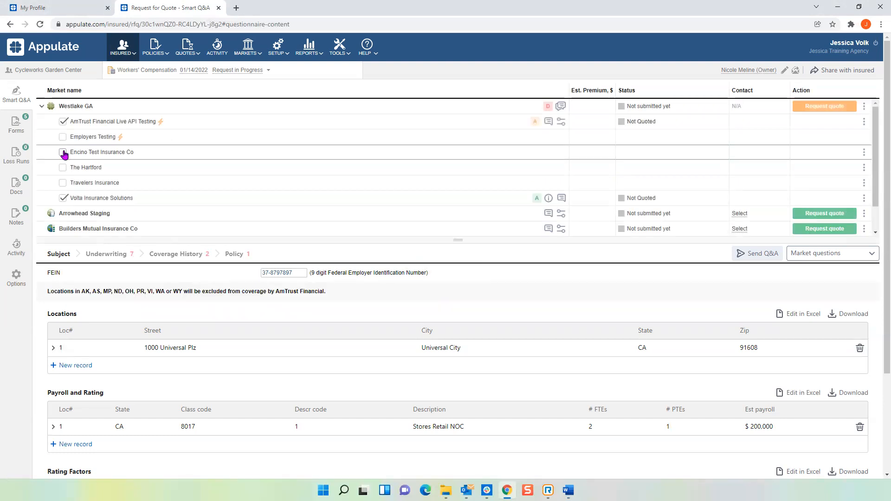
left_click(64, 152)
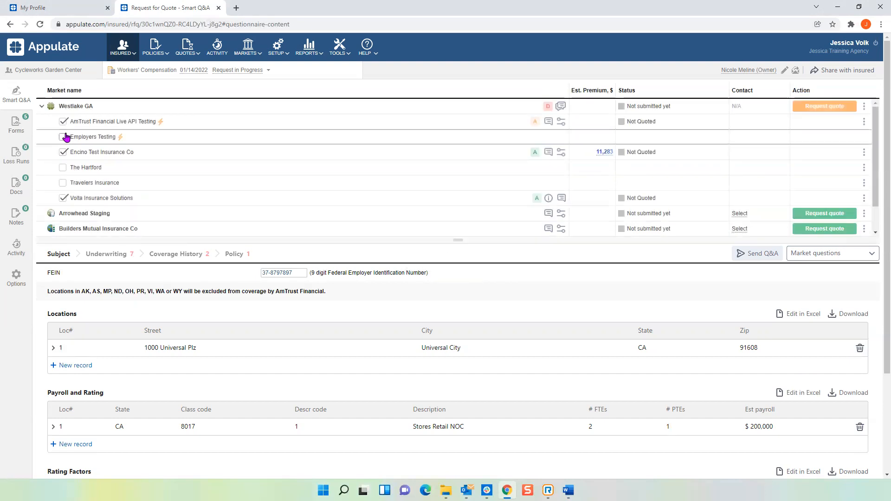
left_click(64, 198)
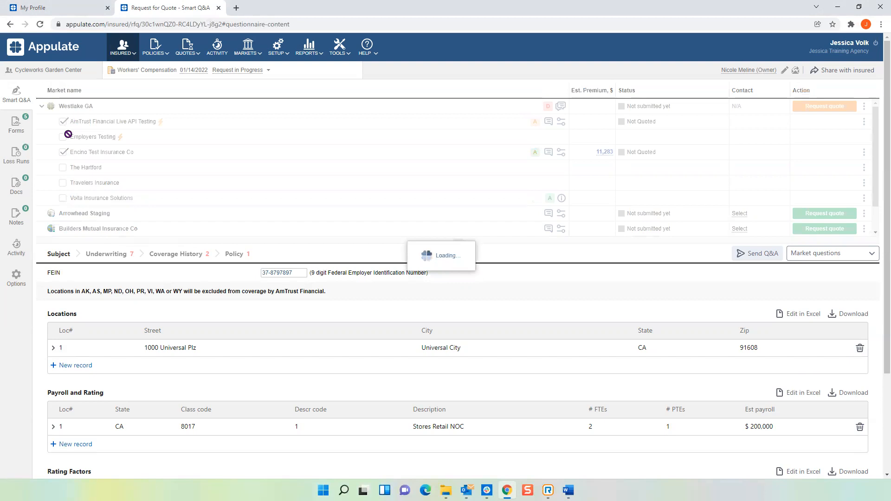
key("alt+Tab")
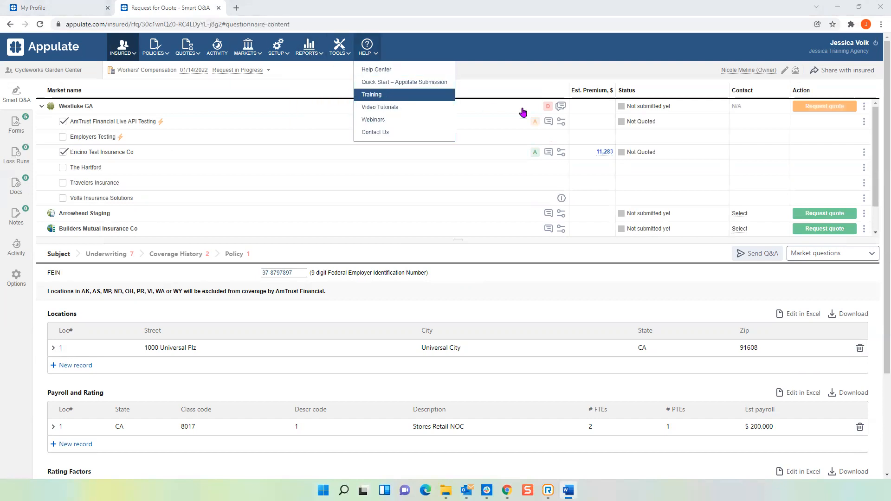
Go from Westlake GA's decline reason to the insured's FEIN, replace it with a different nine-digit number, and dismiss the notice.
mouse_move(549, 106)
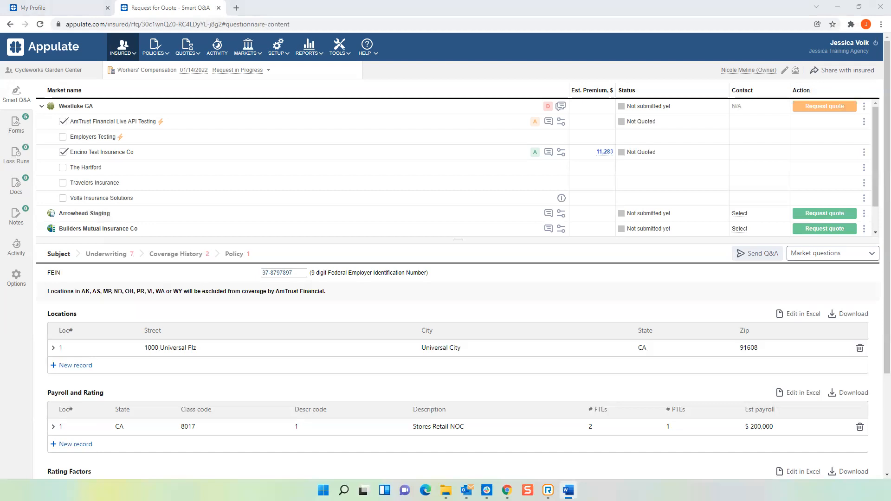
left_click(547, 106)
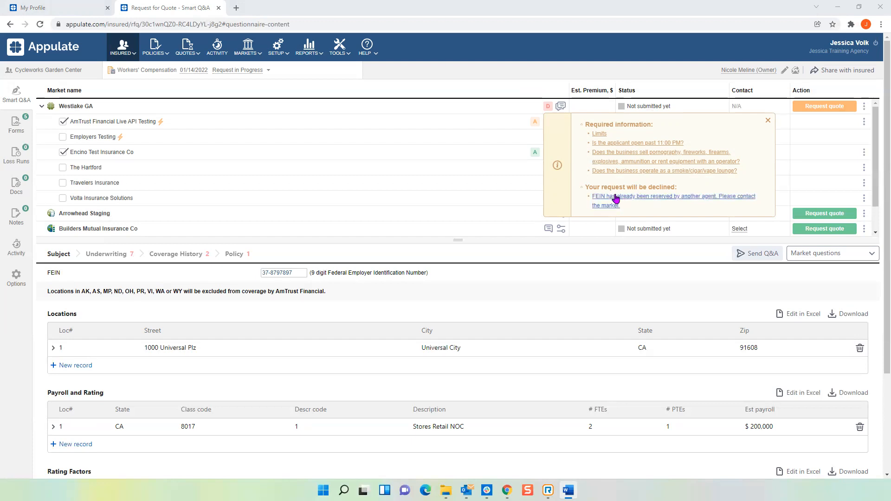
left_click(615, 198)
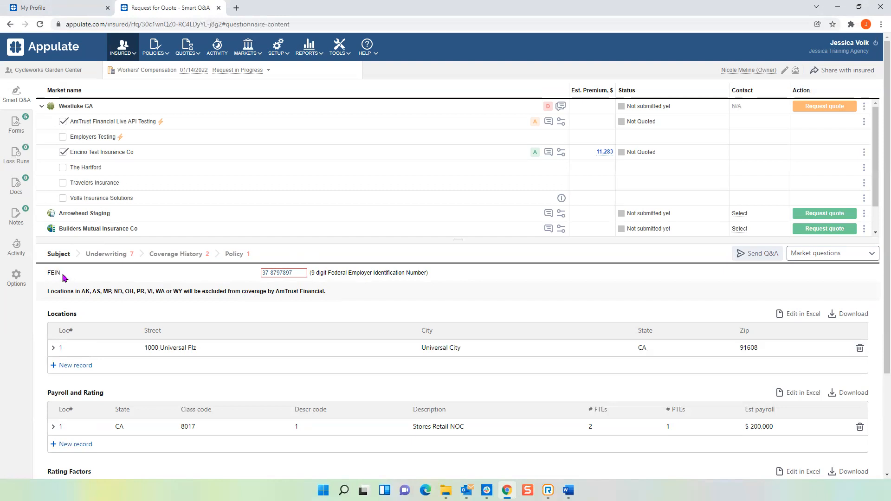
left_click(299, 272)
left_click(370, 305)
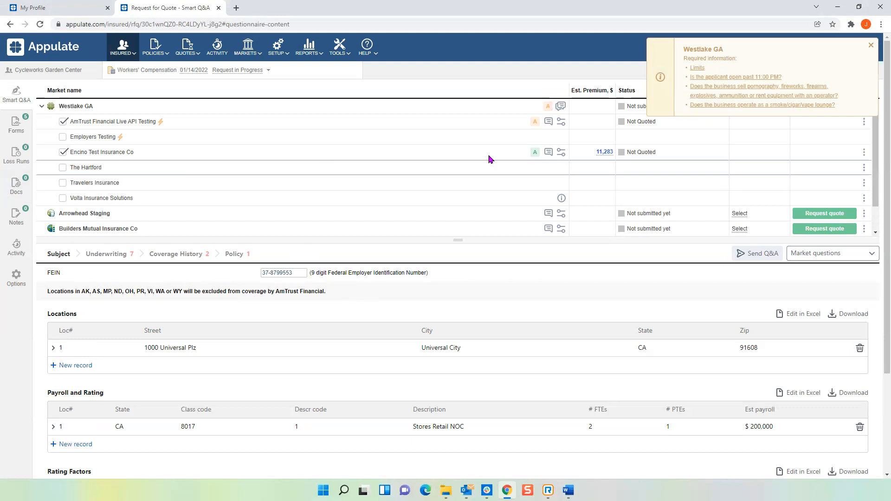
left_click(871, 46)
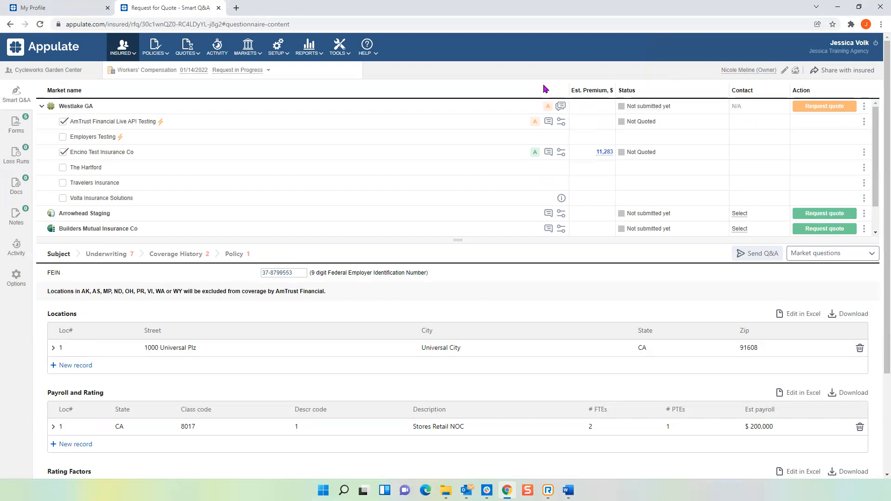
Set the required limits for AmTrust Financial Live API Testing to 1M/1M/1M and close the quote details.
mouse_move(549, 108)
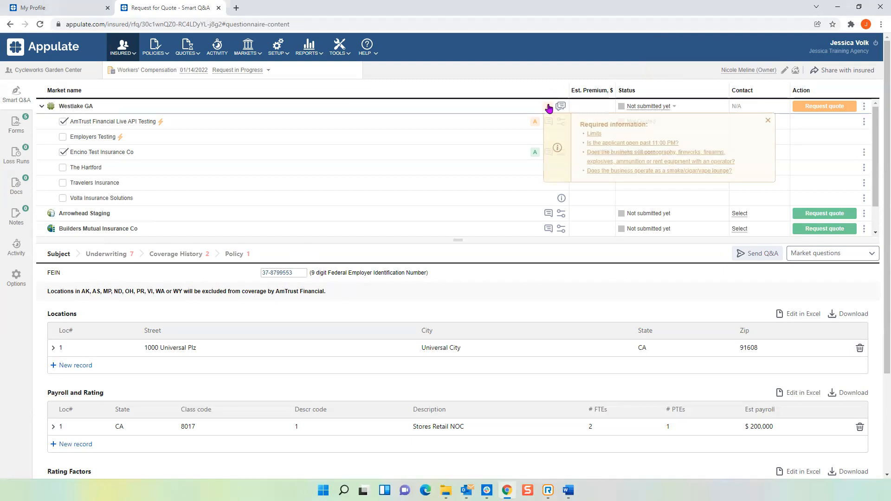
left_click(594, 134)
left_click(378, 139)
left_click(379, 164)
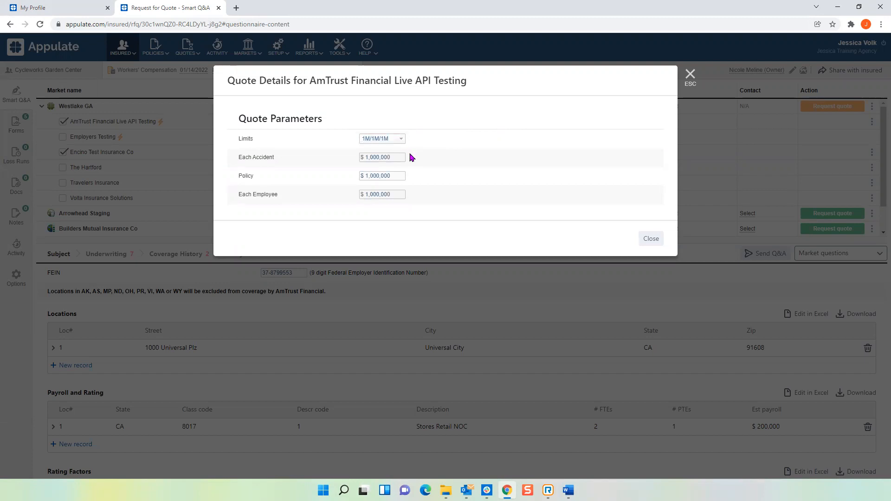
left_click(651, 239)
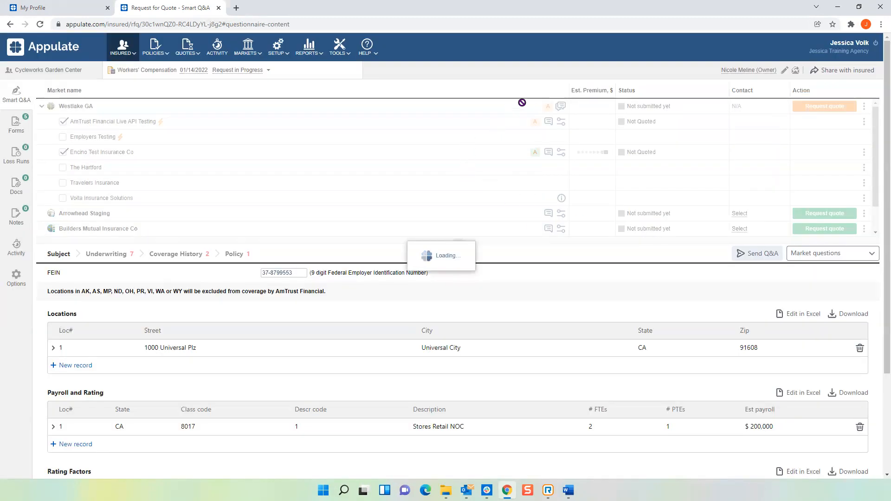
From Westlake GA's required information, answer No to whether the applicant is open past 11:00 PM.
mouse_move(548, 107)
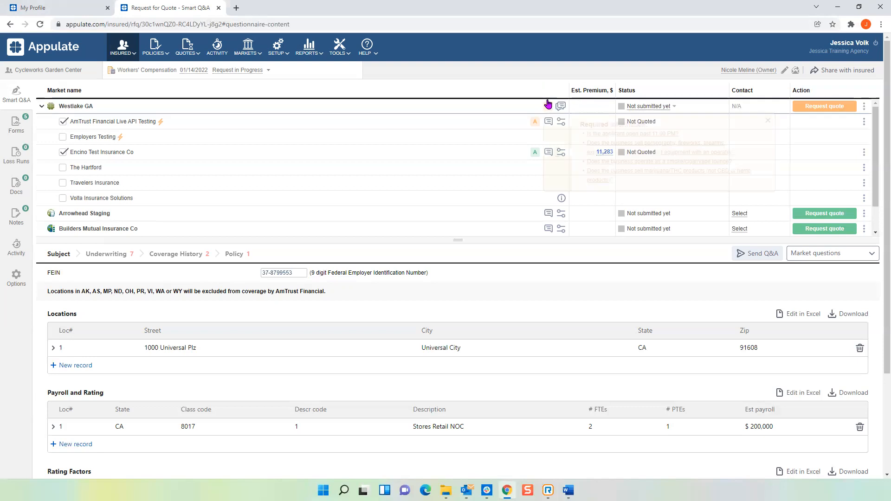
left_click(601, 133)
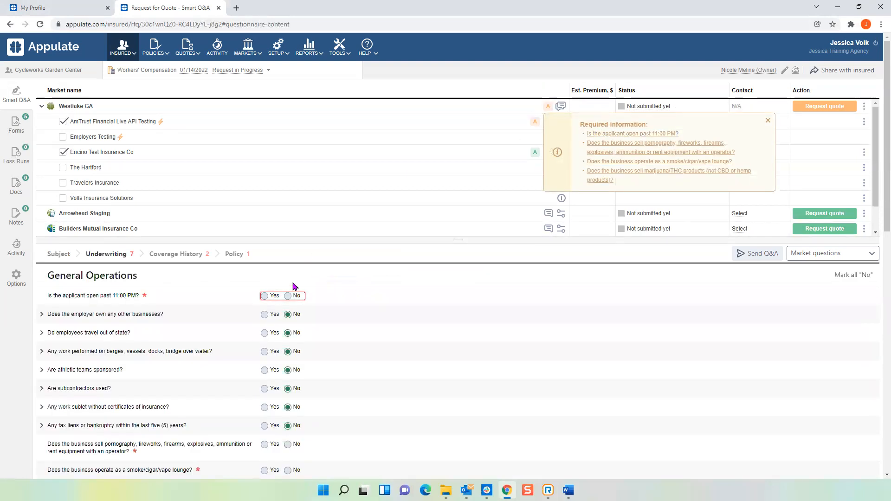
left_click(288, 296)
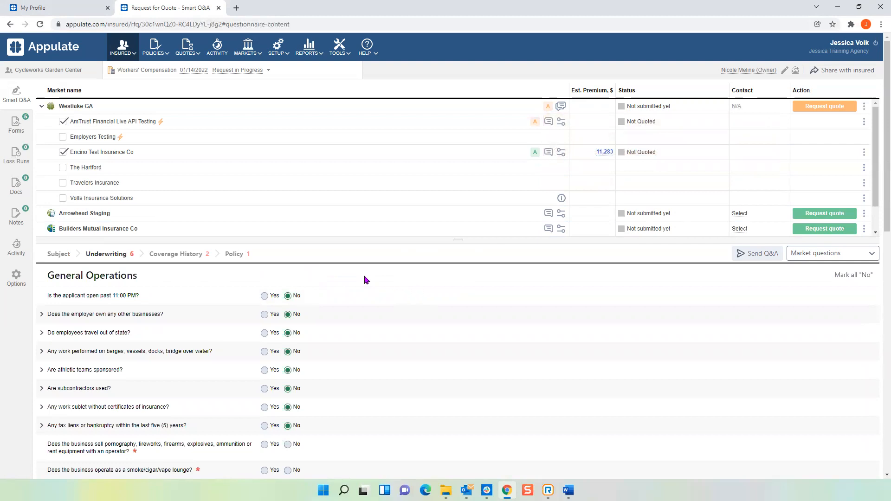
Check the next required Underwriting question for Westlake GA and mark all General Operations questions No.
left_click(546, 107)
left_click(601, 139)
scroll(152, 318, "down", 8)
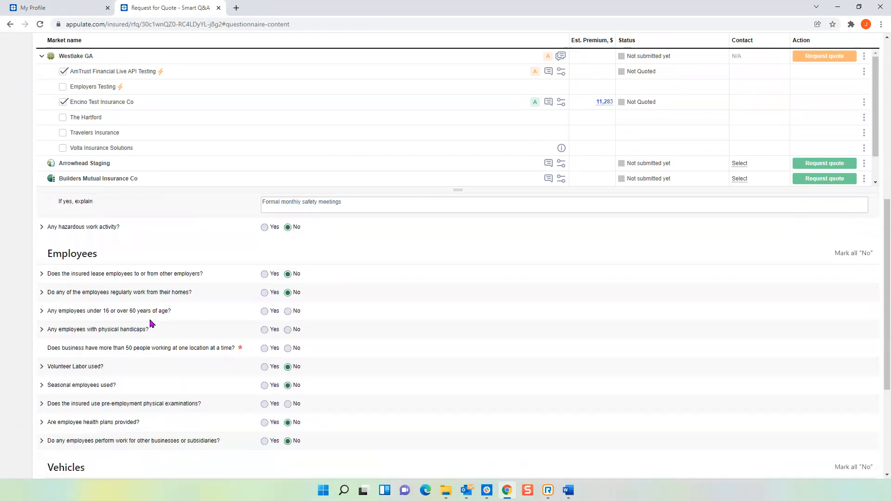
scroll(153, 323, "up", 6)
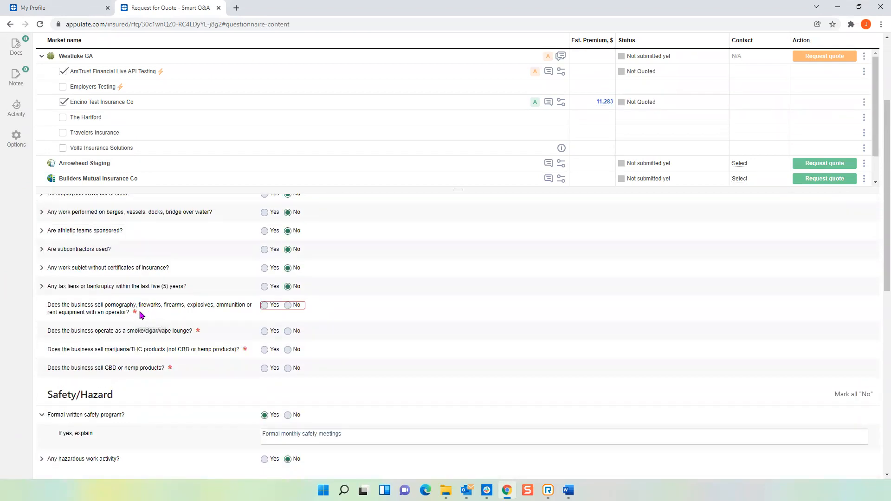
scroll(155, 315, "up", 2)
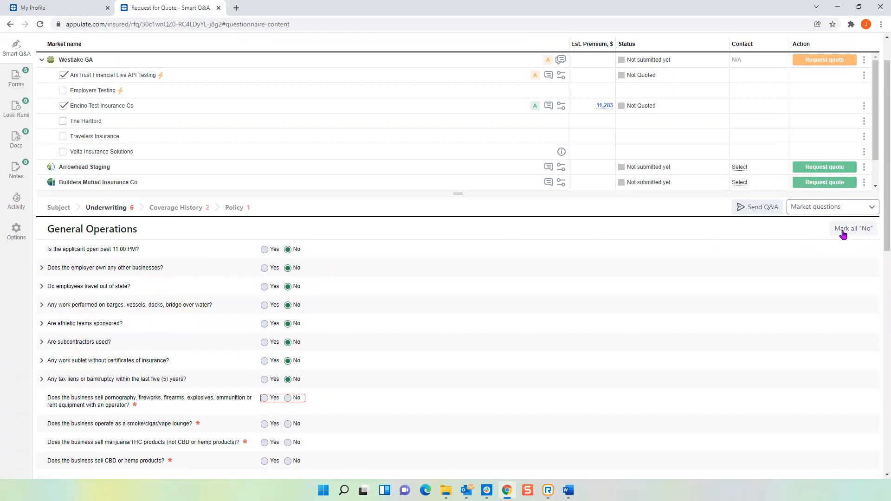
left_click(866, 229)
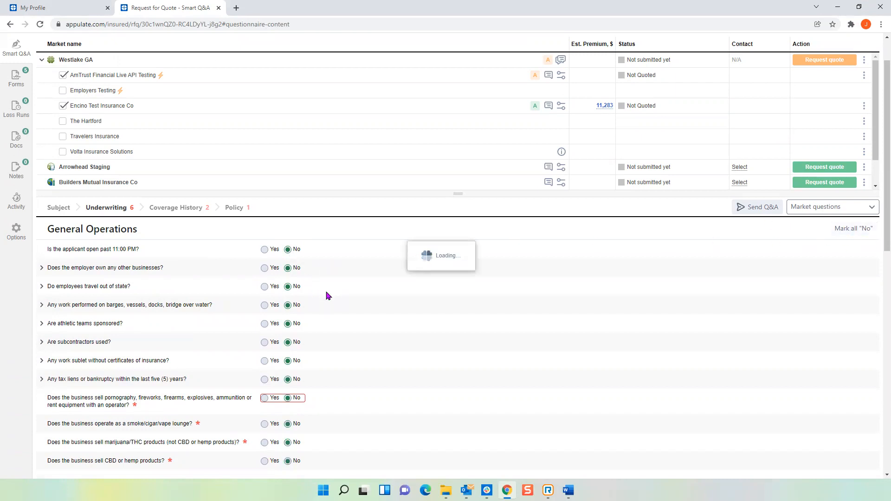
Mark all Employees questions No and answer No to operating a convenience store in conjunction with gasoline sales.
scroll(328, 296, "down", 5)
scroll(328, 296, "down", 2)
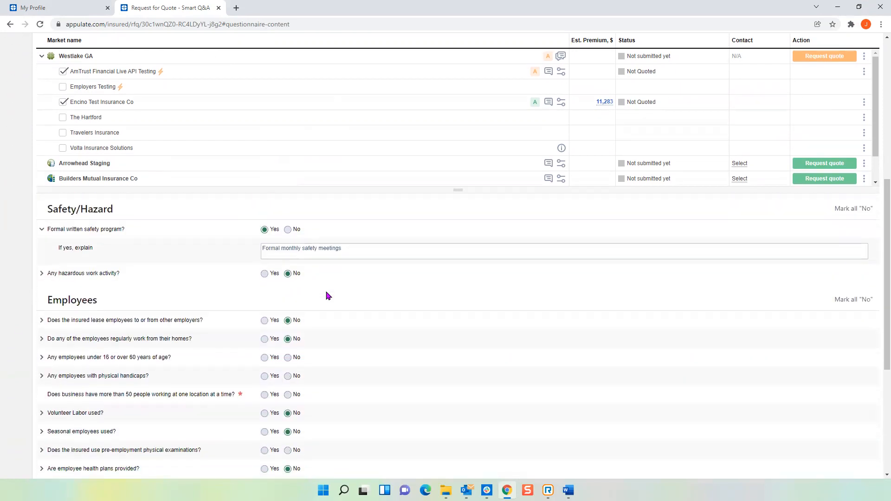
left_click(853, 253)
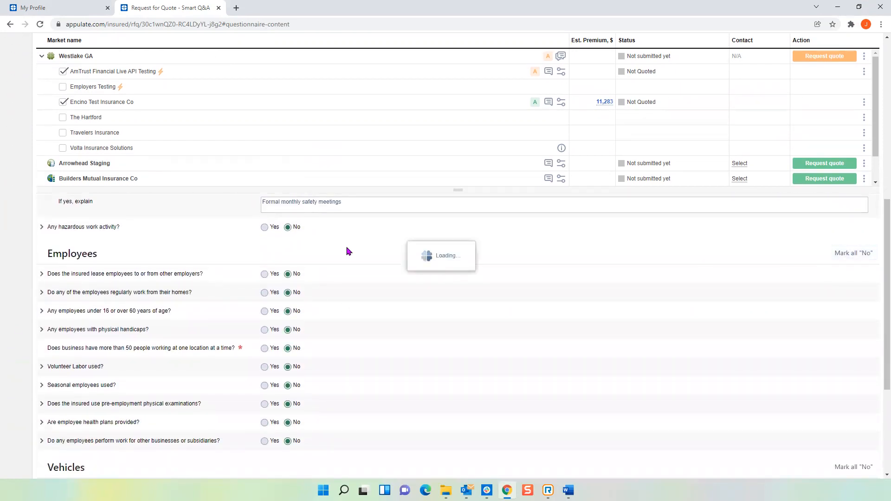
scroll(346, 348, "down", 4)
left_click(287, 412)
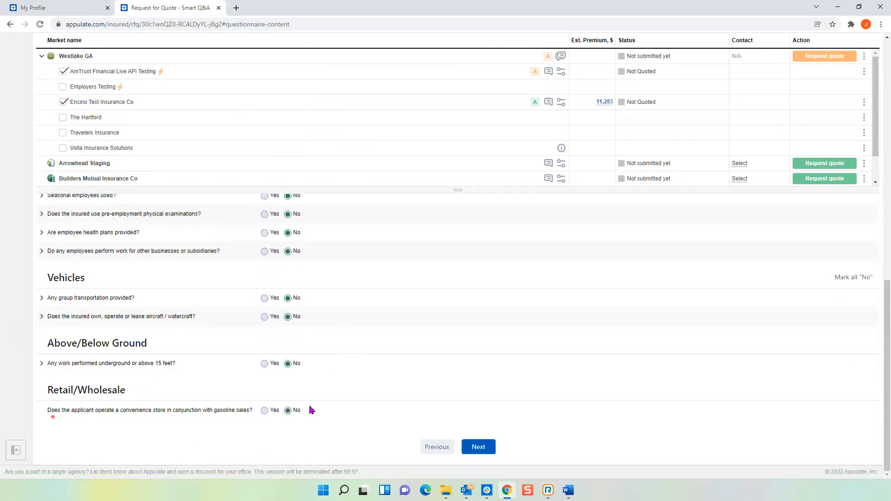
In Coverage History, answer No to workers compensation coverage currently in force and to the claims question covering the past 2 years.
left_click(478, 447)
double_click(288, 270)
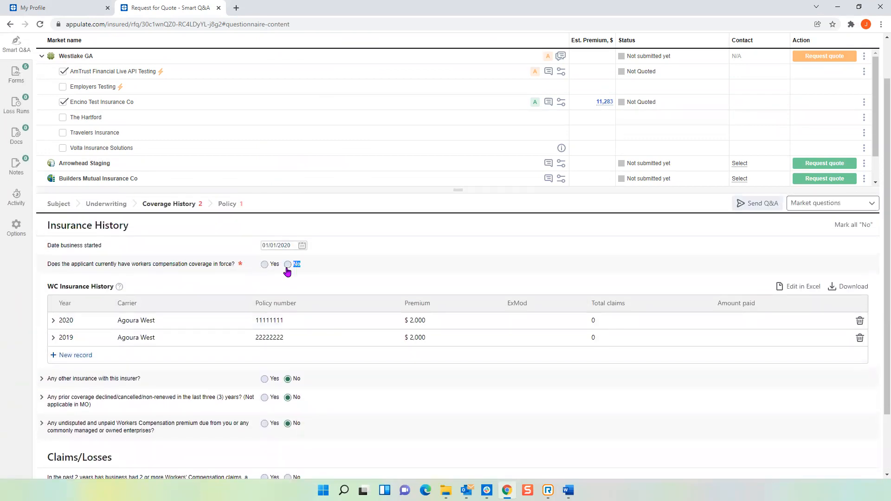
left_click(288, 264)
scroll(302, 380, "down", 2)
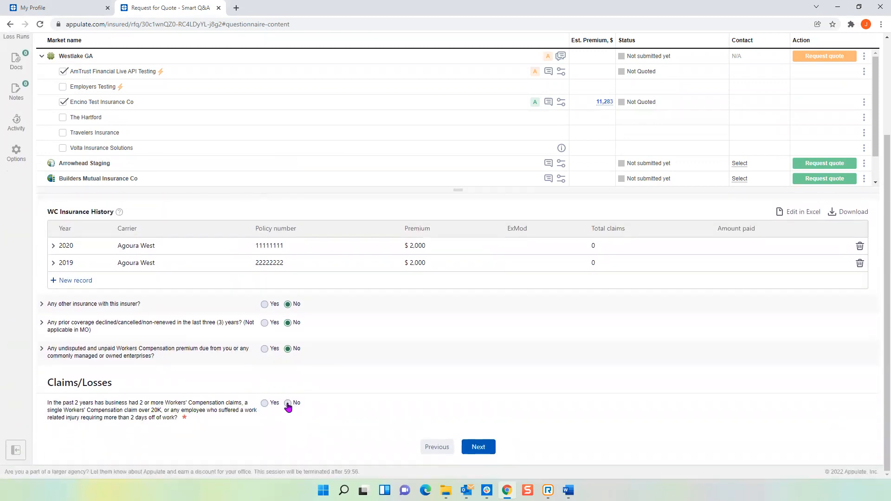
Add a Contact Information record in the Policy section using the existing insured contact who is the owner.
left_click(479, 448)
scroll(89, 320, "down", 1)
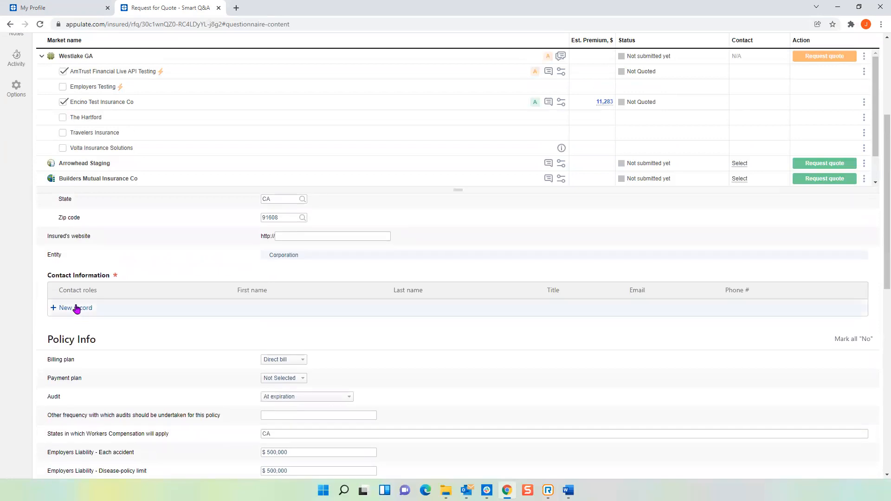
left_click(76, 309)
left_click(322, 327)
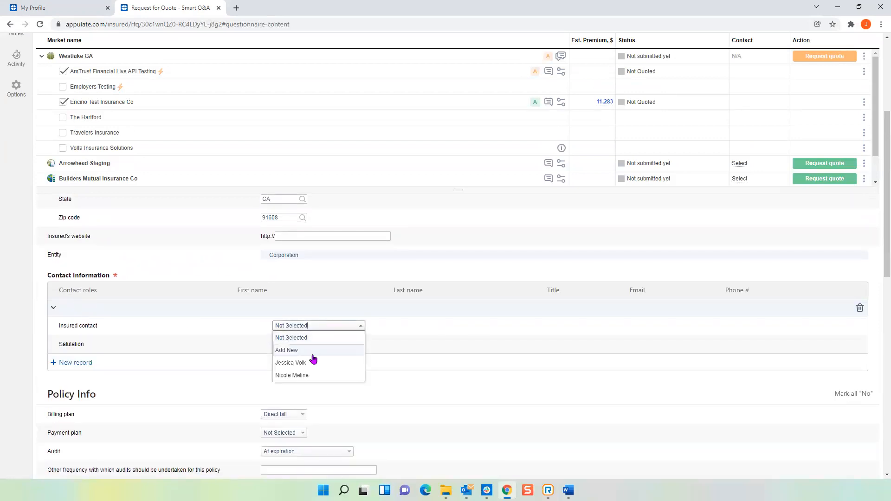
left_click(300, 375)
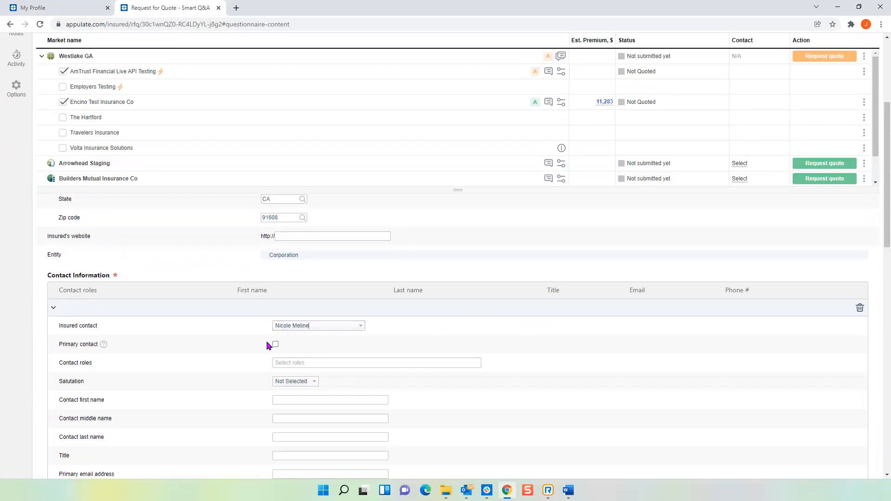
Assign the Owner and Billing contact roles to the new contact record.
left_click(293, 363)
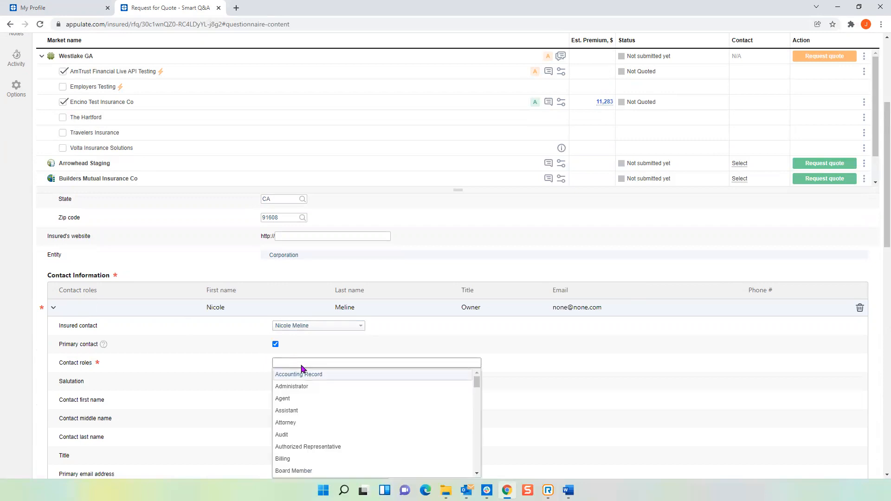
type("own")
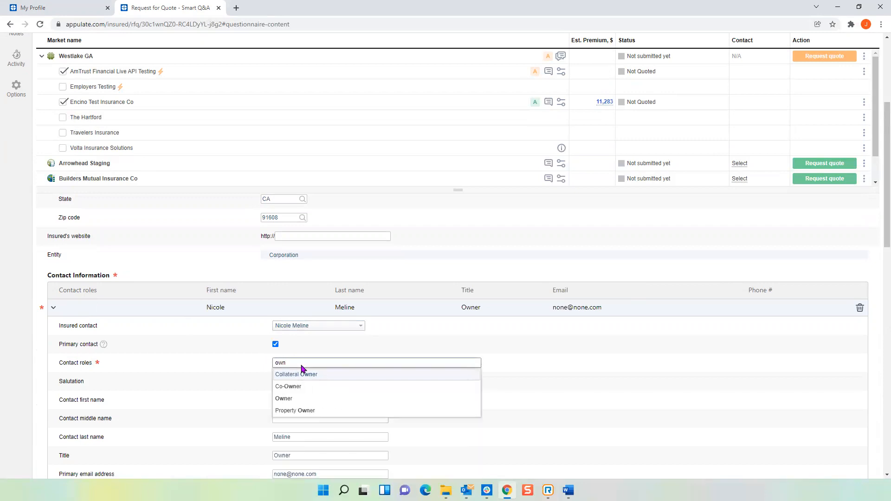
left_click(298, 399)
type("bibi")
left_click(288, 354)
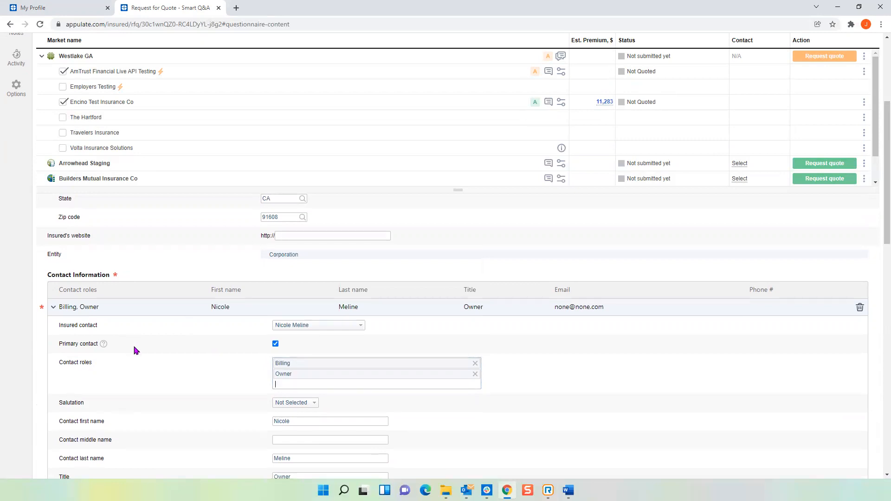
Enter the contact's required business phone number and commit it.
scroll(139, 350, "down", 3)
left_click(297, 374)
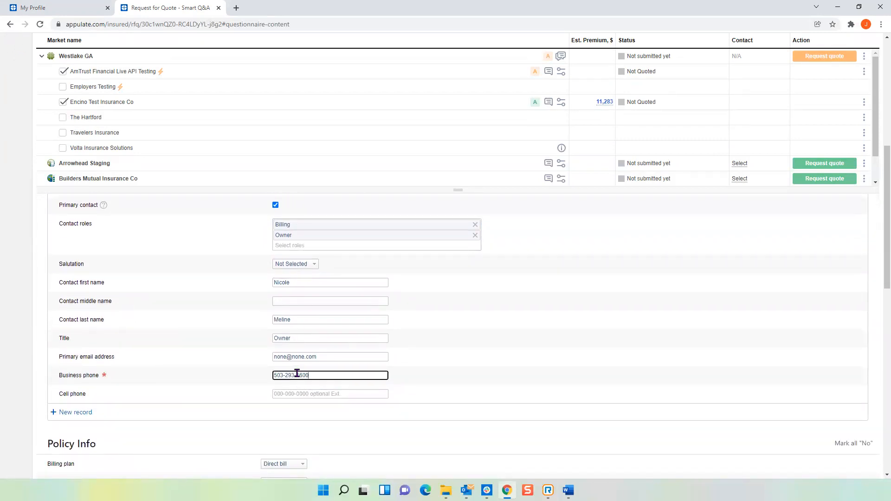
left_click(481, 382)
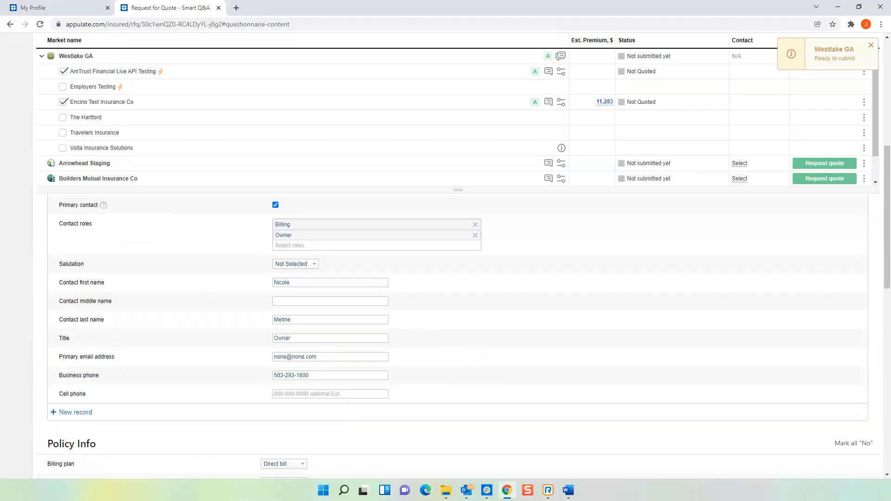
Request a quote from Westlake GA for the selected AmTrust Financial and Encino Test Insurance Co carriers.
key("alt+Tab")
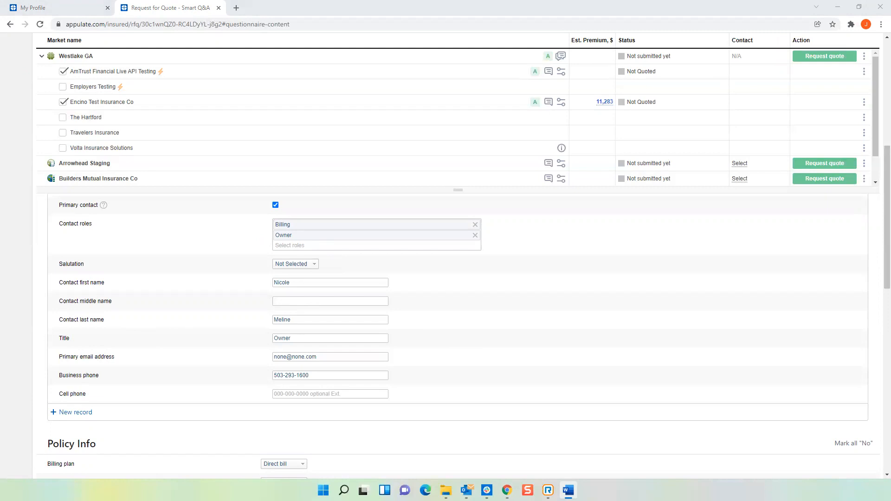
scroll(525, 376, "up", 5)
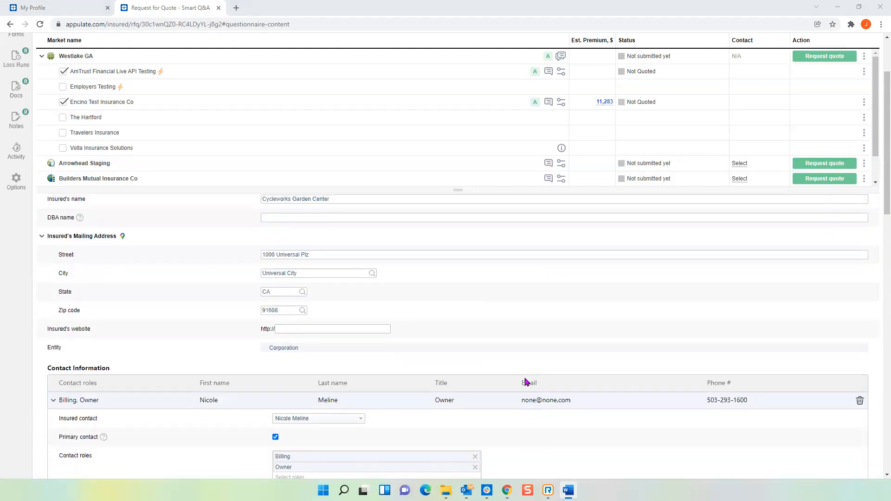
scroll(513, 367, "up", 2)
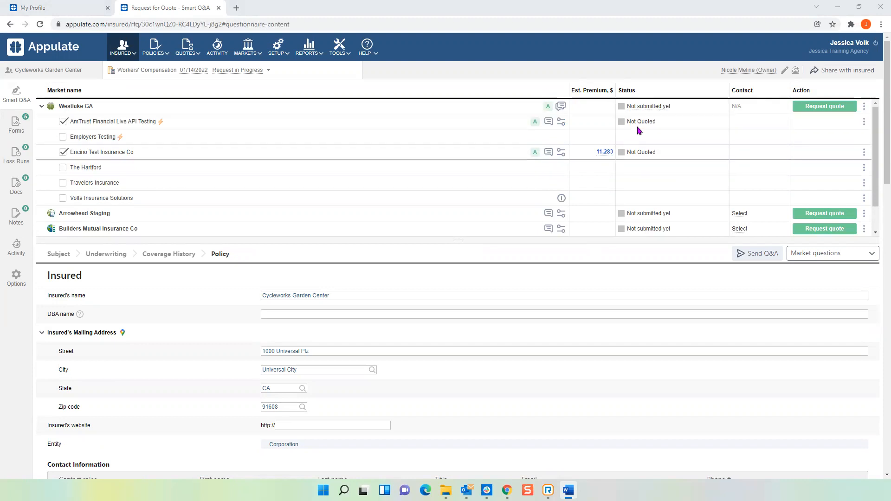
left_click(840, 110)
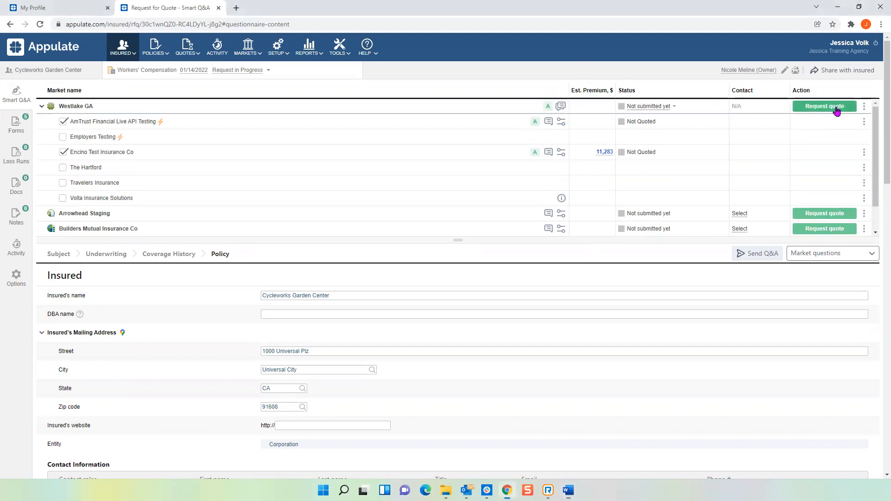
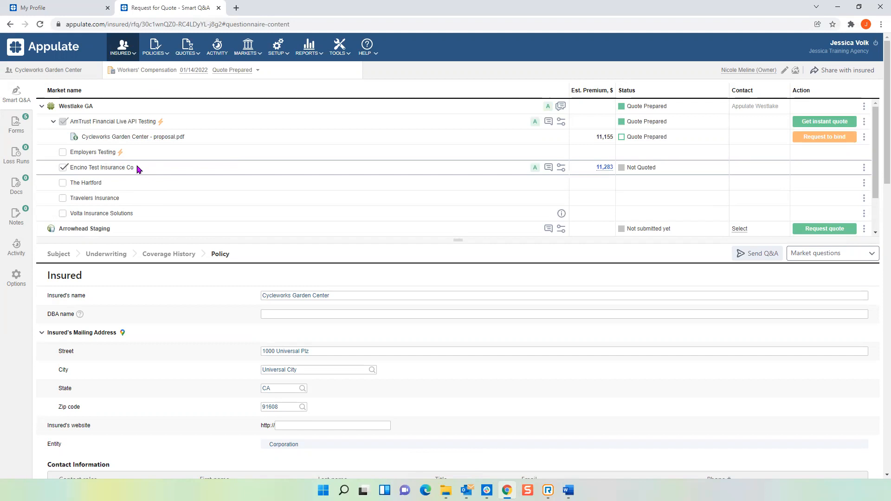
Open the AmTrust quote's Cycleworks Garden Center proposal PDF, review its cover page and premium summary, and close it.
left_click(133, 139)
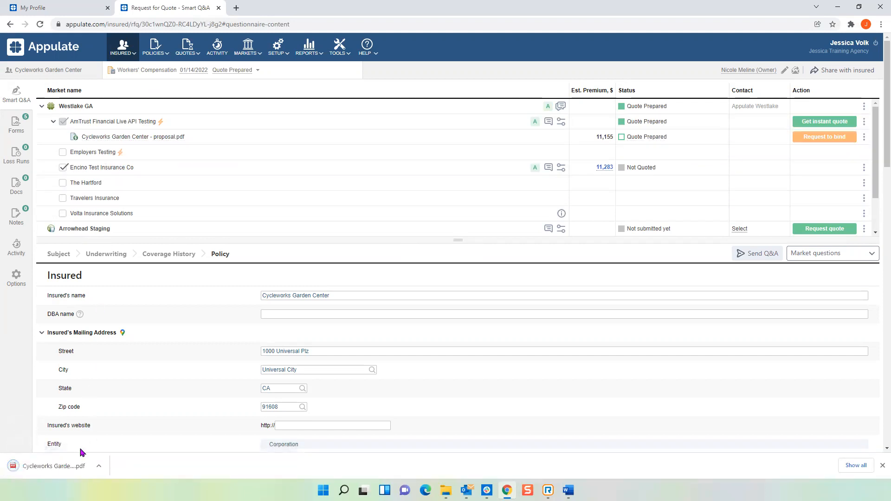
left_click(60, 466)
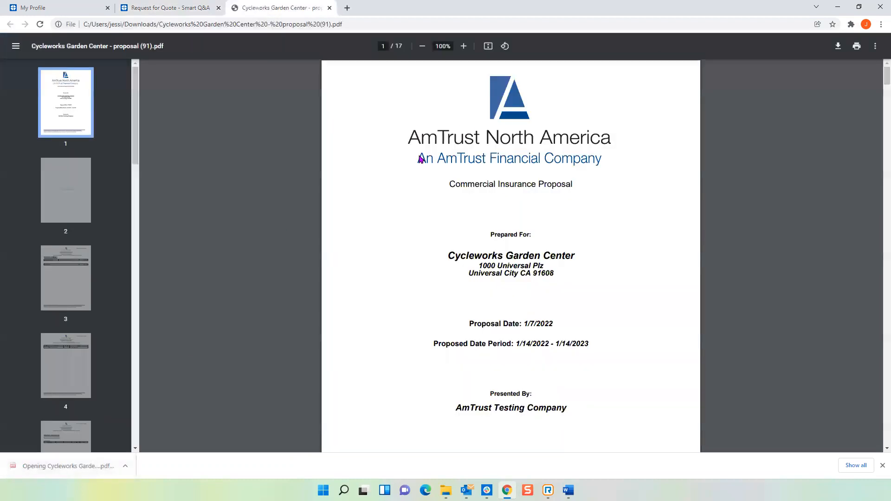
scroll(408, 293, "down", 10)
scroll(408, 292, "down", 8)
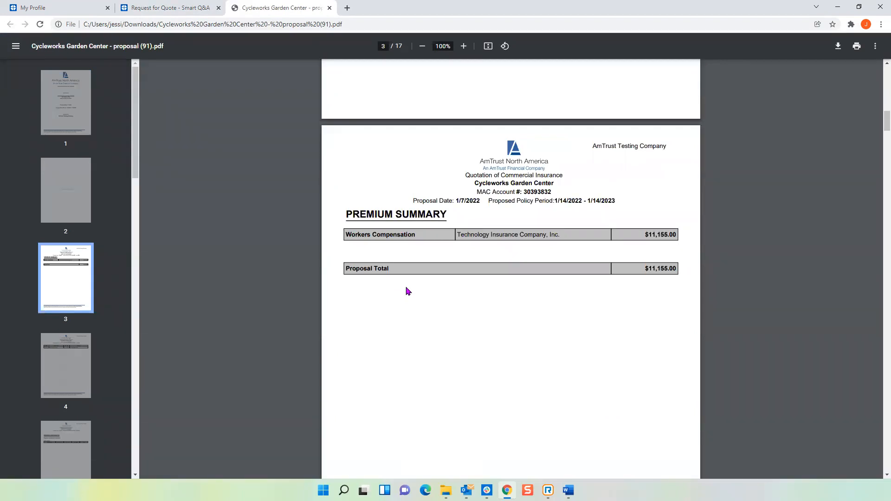
scroll(407, 291, "up", 3)
scroll(405, 296, "up", 9)
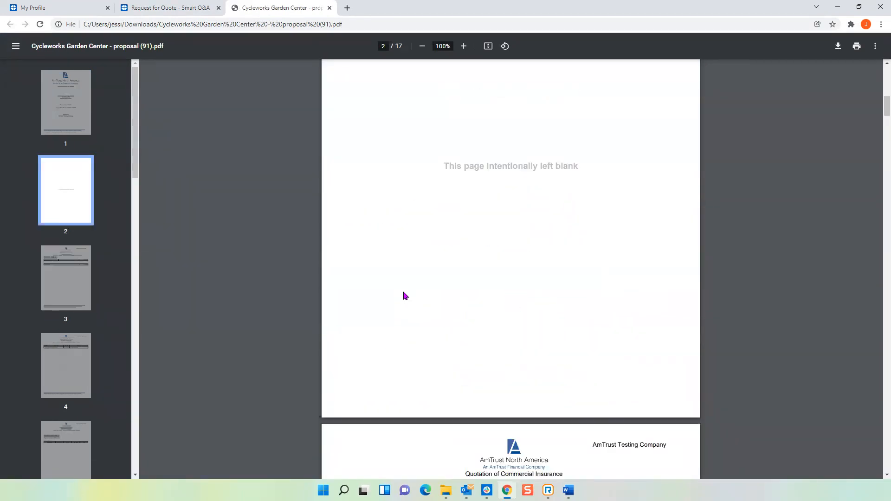
scroll(404, 293, "up", 8)
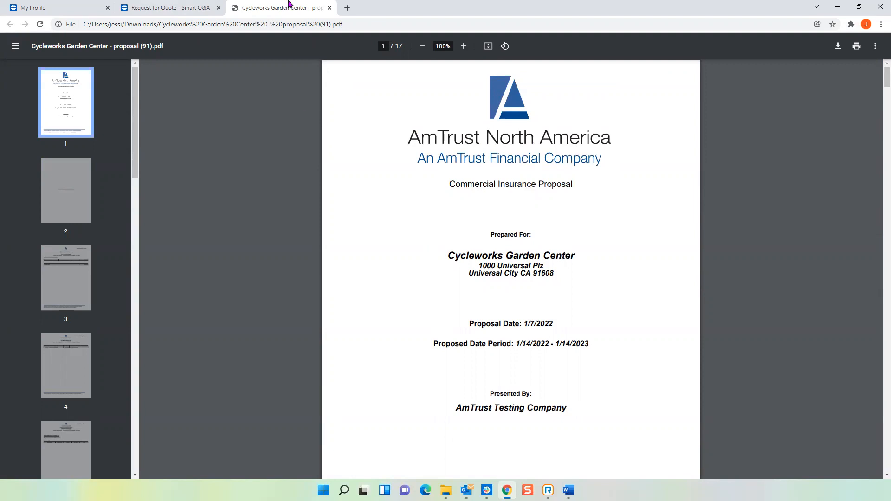
left_click(329, 8)
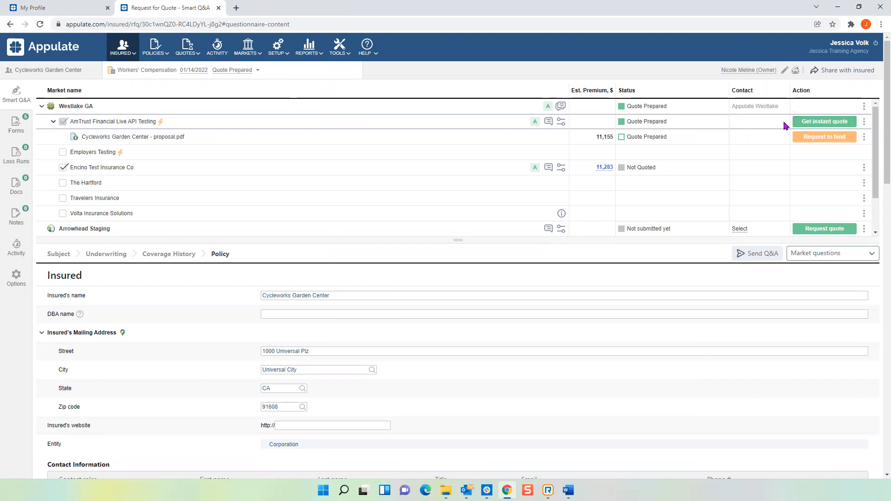
Send the ACORD 130 CA form for signature with [Myself] as agency representative and the applicant set to [Not Selected].
key("alt+Tab")
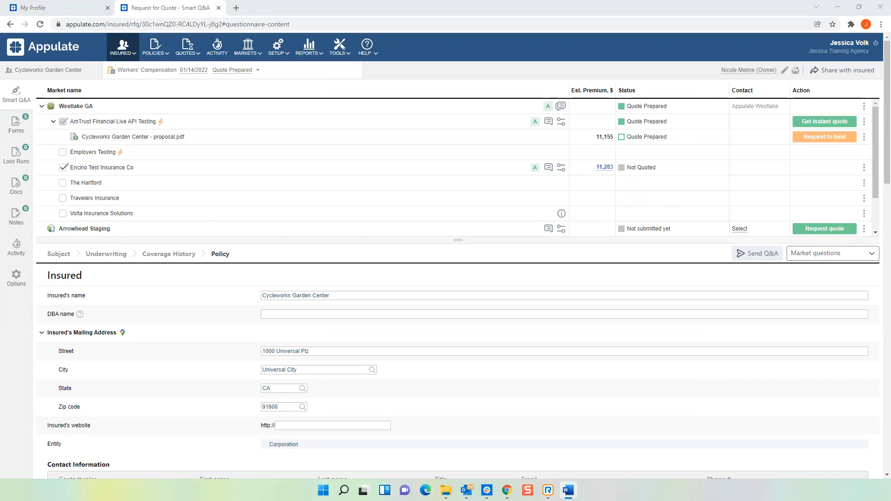
left_click(14, 125)
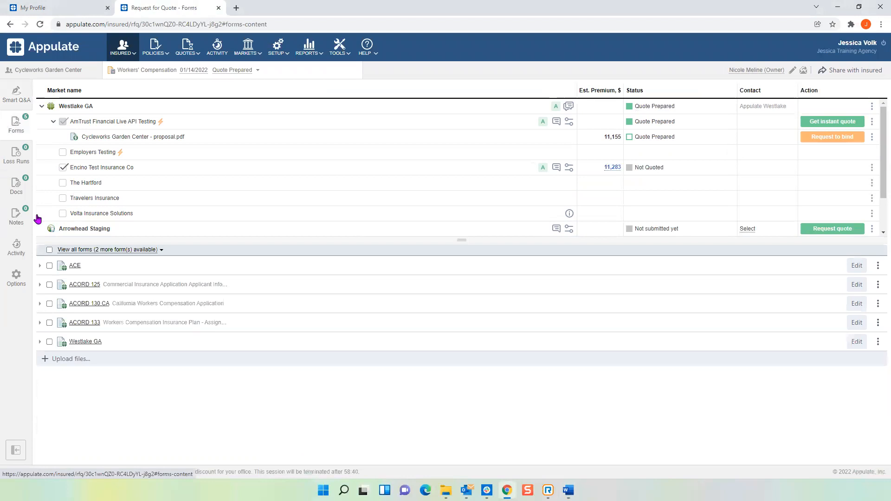
left_click(878, 305)
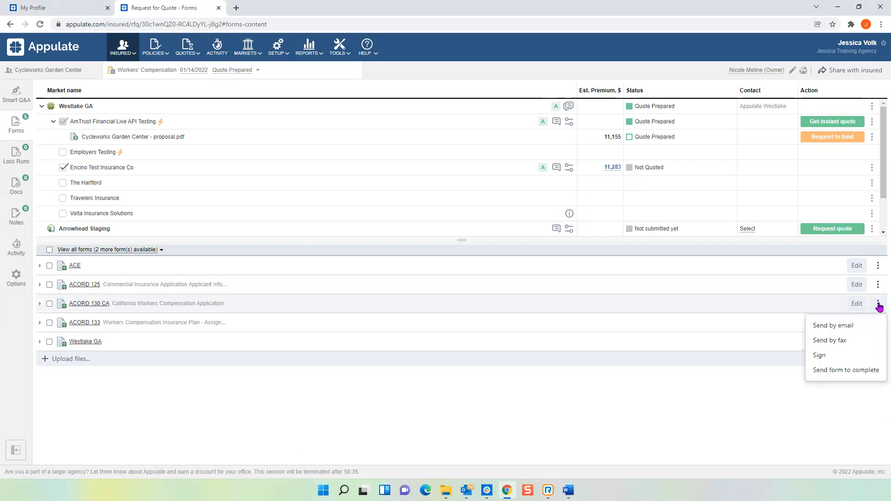
left_click(826, 358)
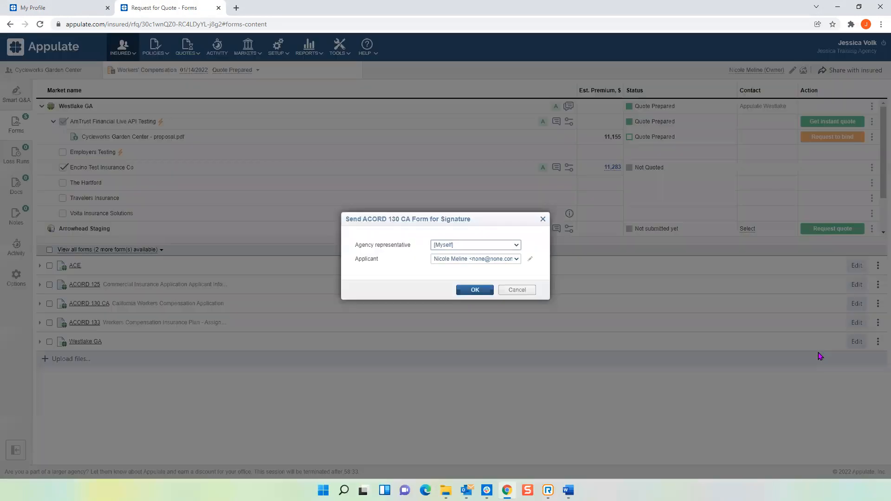
left_click(517, 246)
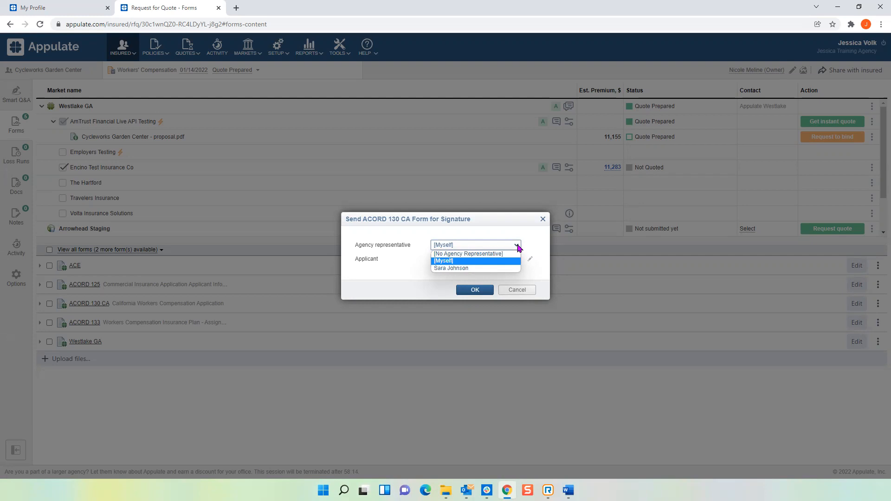
left_click(465, 262)
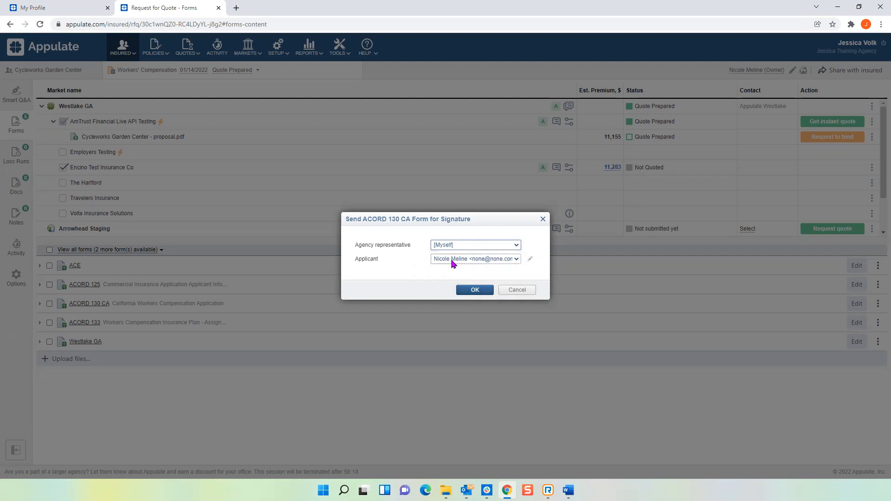
left_click(452, 263)
left_click(457, 290)
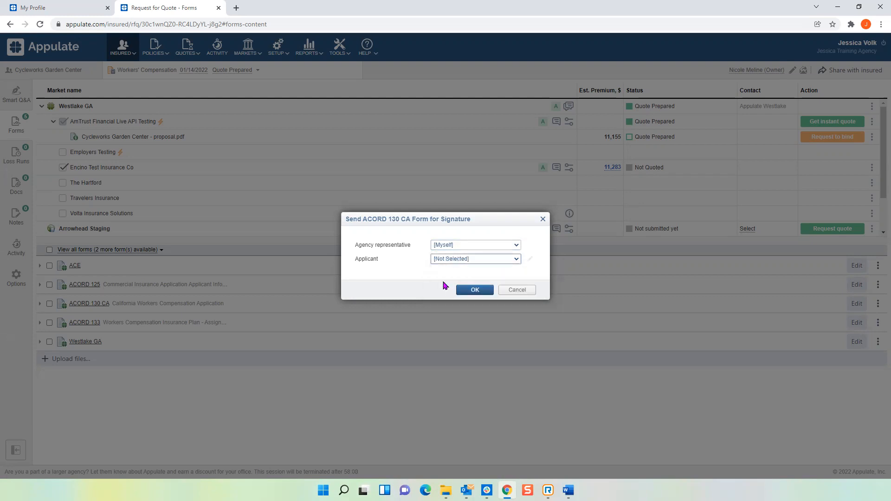
left_click(479, 291)
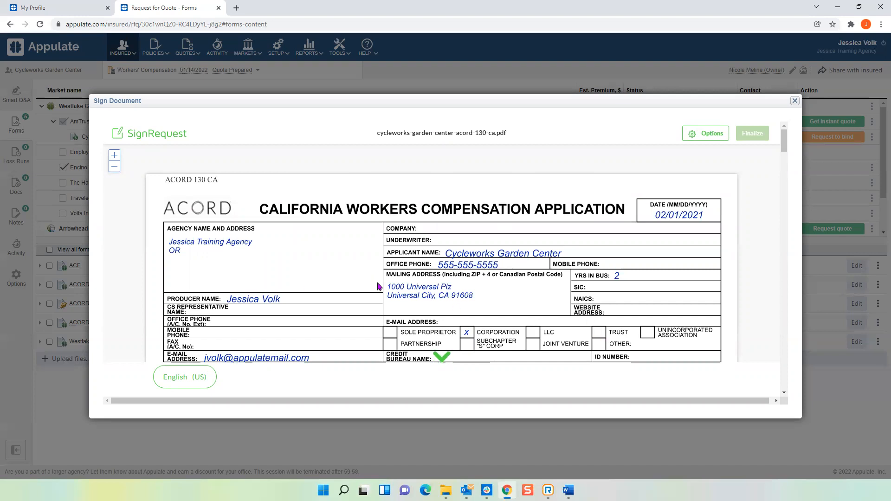
Fill the producer's signature field on the ACORD 130 CA form with a typed signature of the producer's full name.
left_click(442, 361)
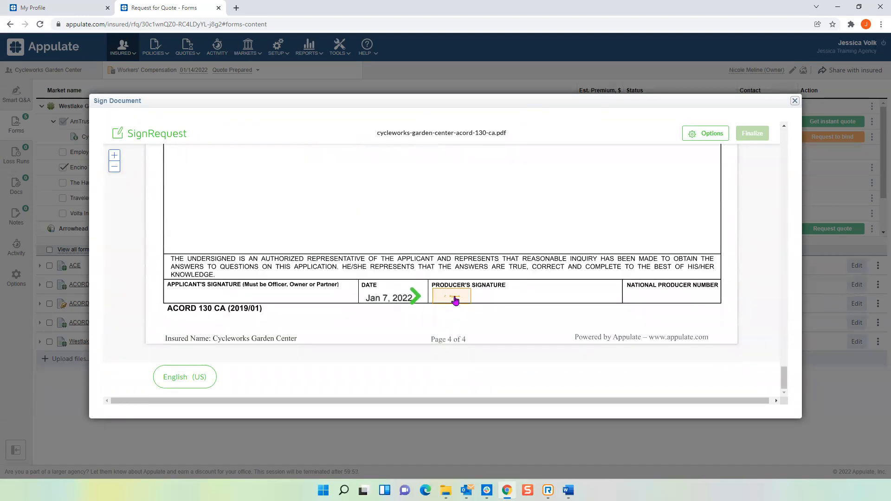
left_click(461, 299)
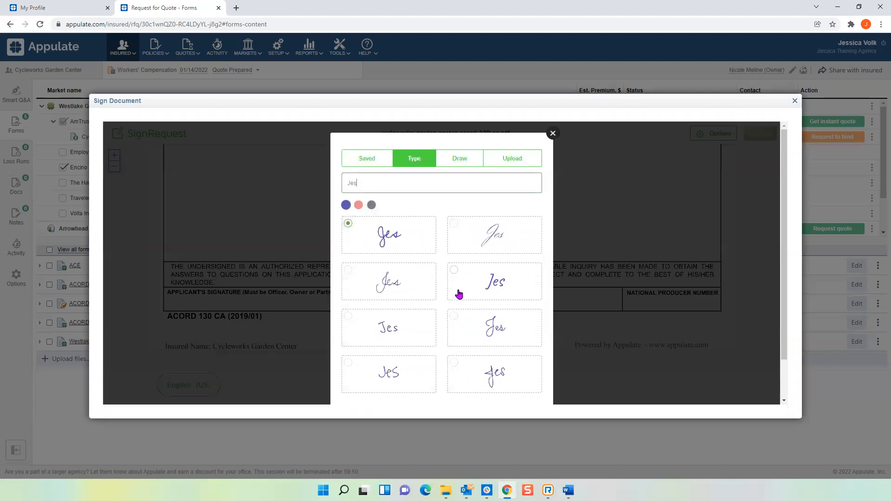
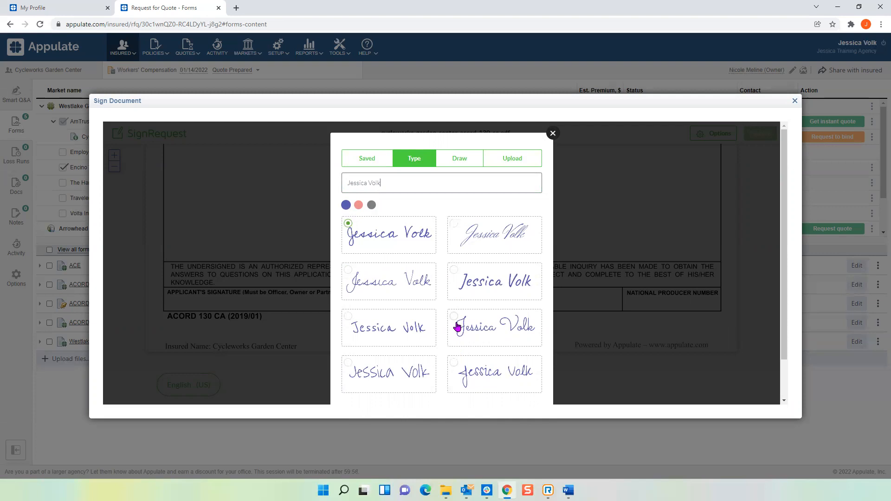
scroll(460, 339, "down", 1)
left_click(517, 371)
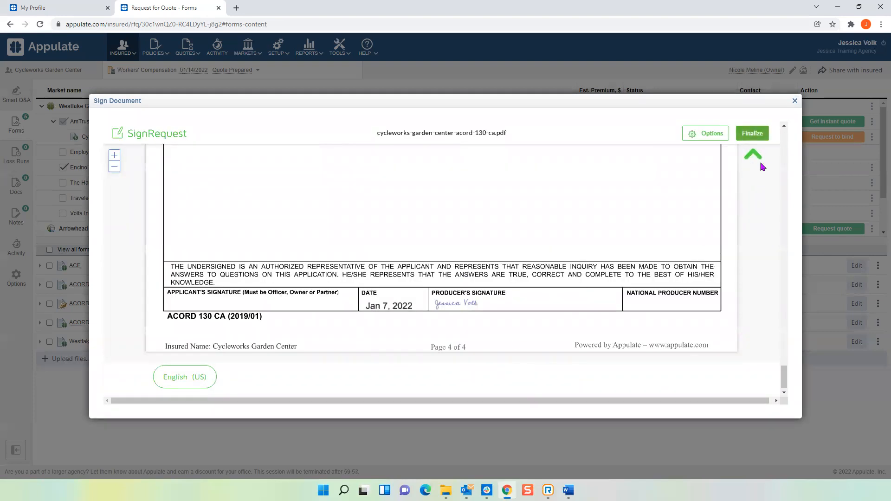
Finalize and sign the document, agreeing to the SignRequest terms, and expand the signature details of the ACORD 130 CA form.
left_click(753, 134)
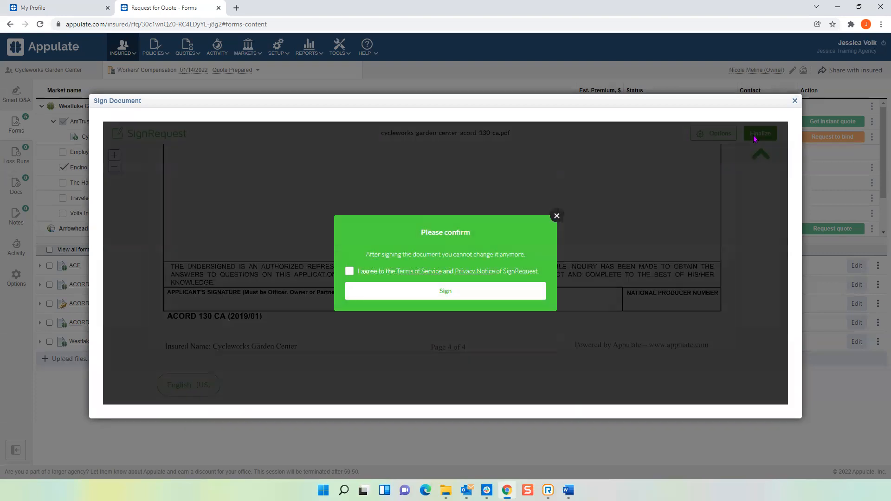
left_click(351, 273)
left_click(454, 293)
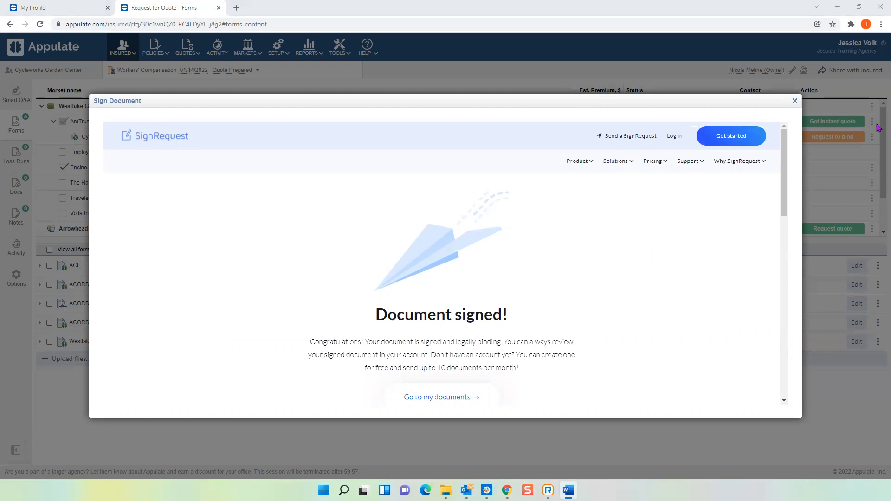
left_click(796, 102)
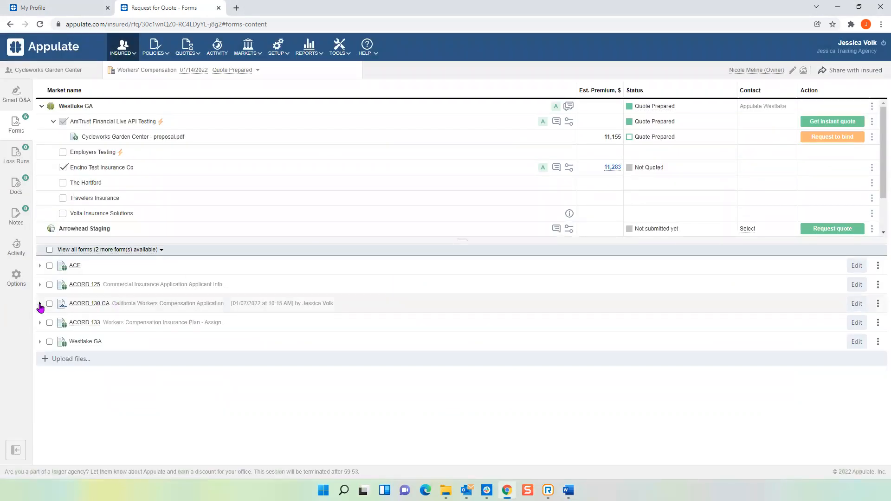
left_click(40, 305)
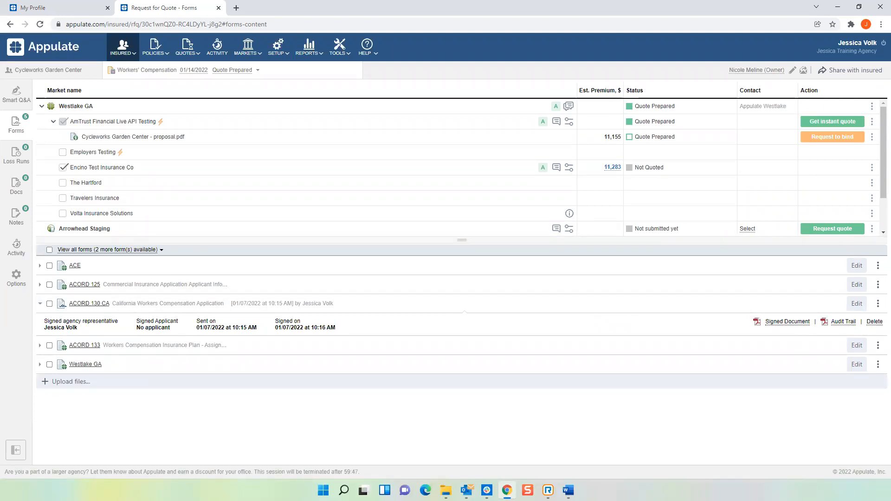
key("alt+Tab")
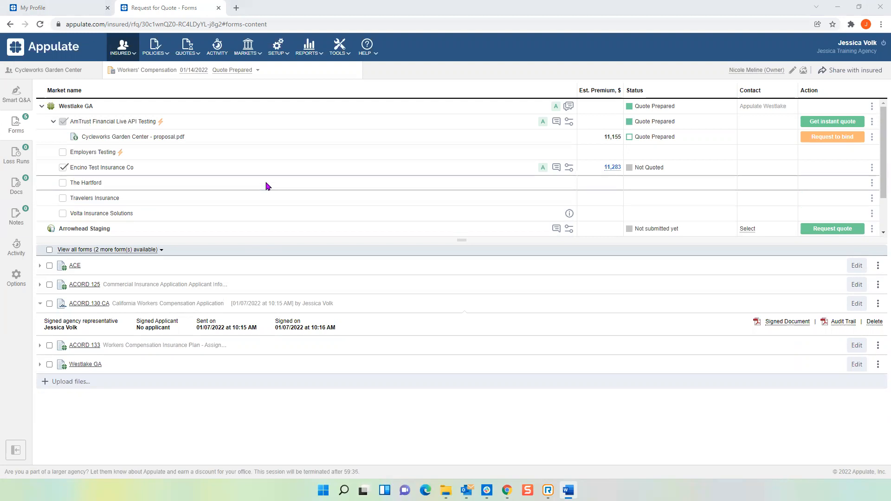
Set the 2018 market to Travelers Insurance in the insurance history of the Loss Runs section.
left_click(11, 156)
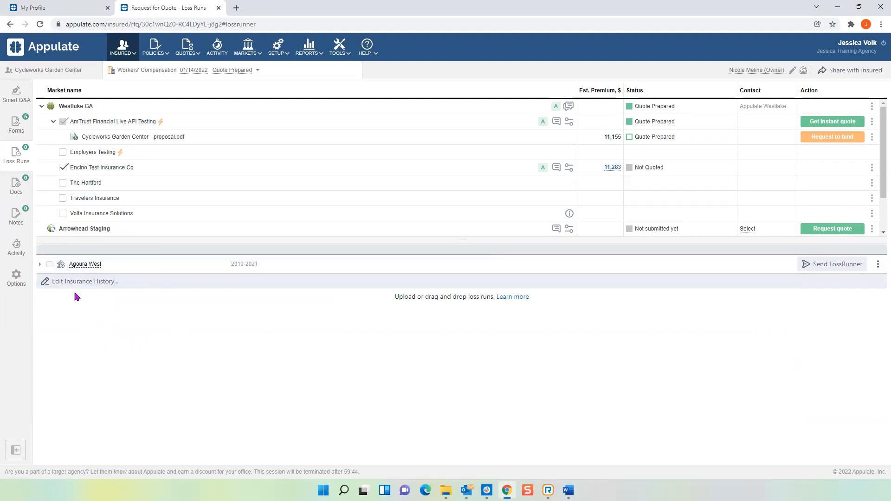
left_click(86, 282)
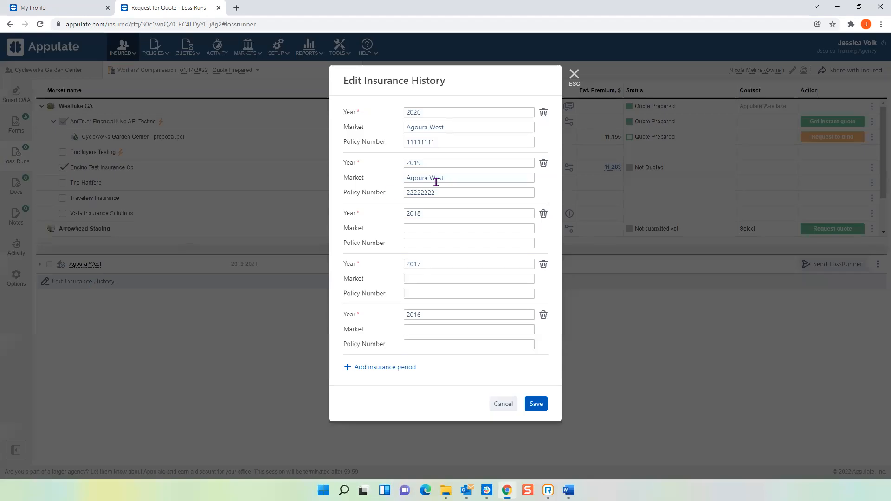
left_click(435, 228)
type("trave")
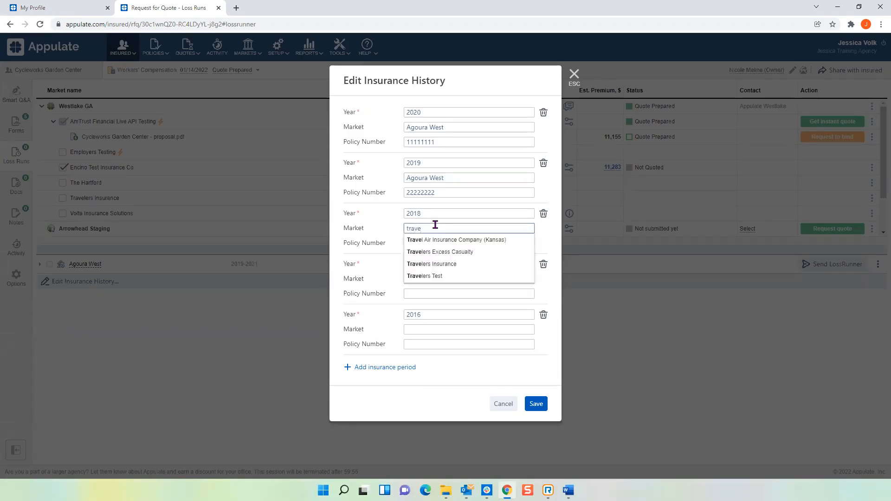
left_click(434, 264)
Delete the empty 2017 and 2016 entries from the insurance history and save it.
left_click(543, 265)
key("Return")
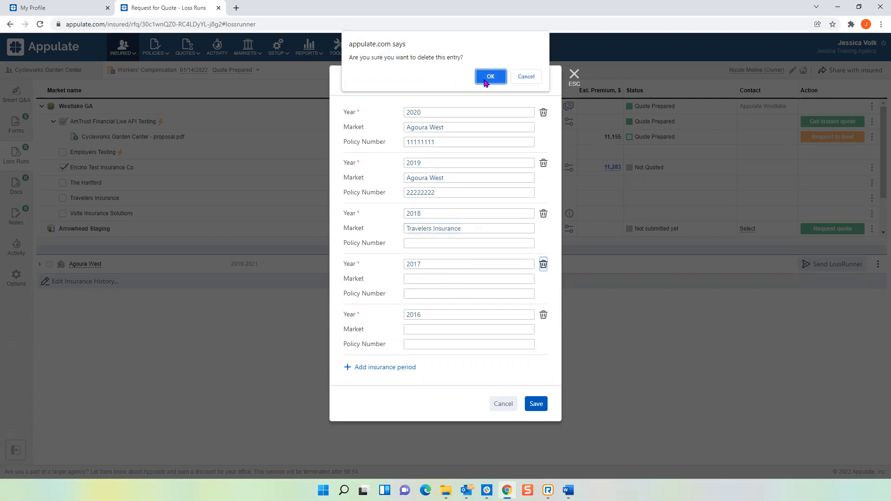
left_click(542, 266)
key("Return")
left_click(533, 302)
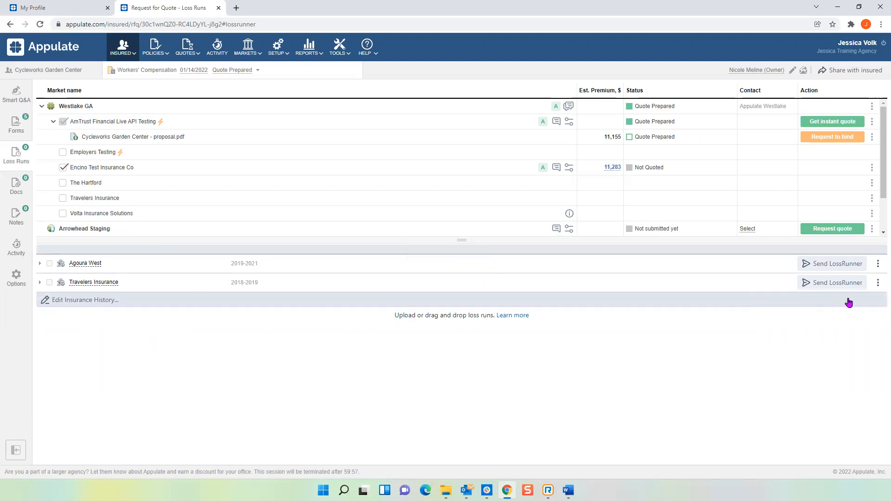
Upload the Loss Runs.pdf file as the loss run for Travelers Insurance.
left_click(878, 283)
left_click(866, 308)
double_click(108, 104)
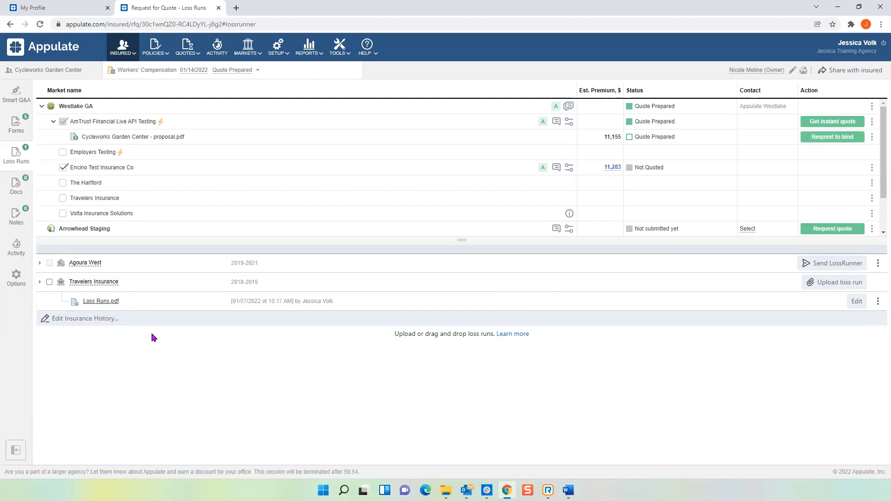
Set the 2017 market to Travelers Insurance in the insurance history, delete the empty 2016 entry, and save.
left_click(56, 320)
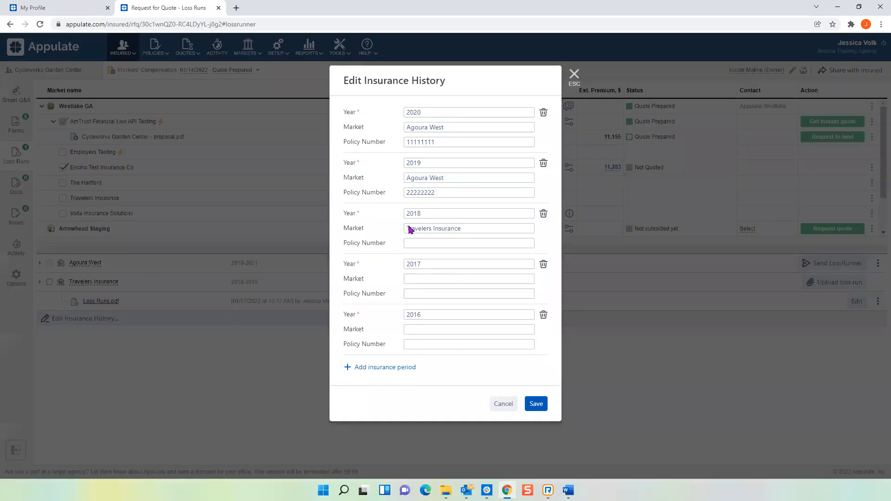
left_click(420, 279)
type("trav")
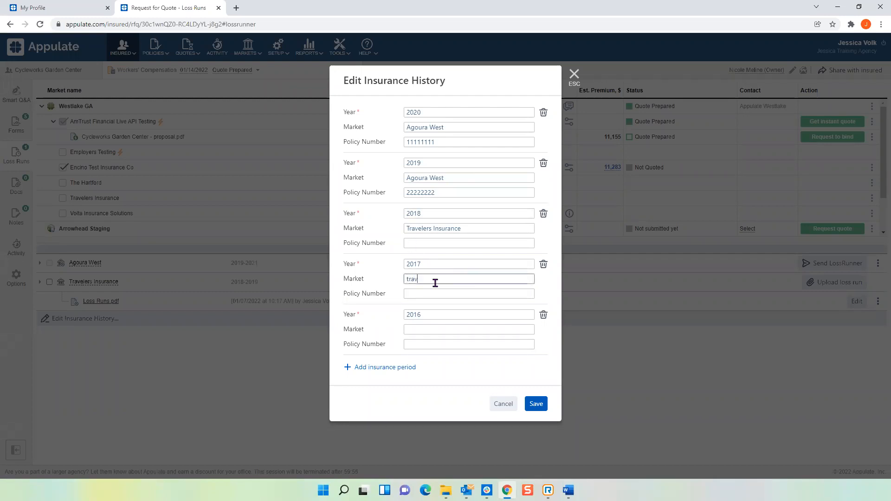
left_click(447, 327)
left_click(544, 316)
left_click(491, 77)
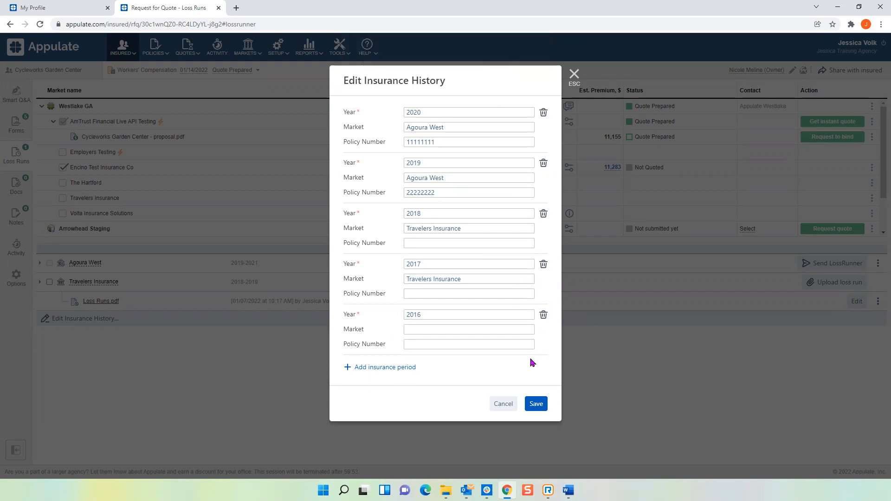
left_click(536, 352)
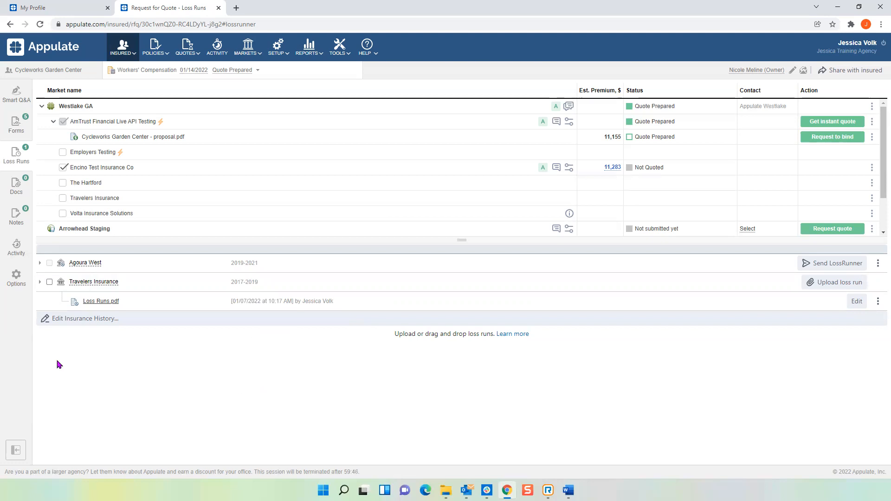
Start a LossRunner request to Agoura West with Letter Of Authorization as the request type.
left_click(39, 282)
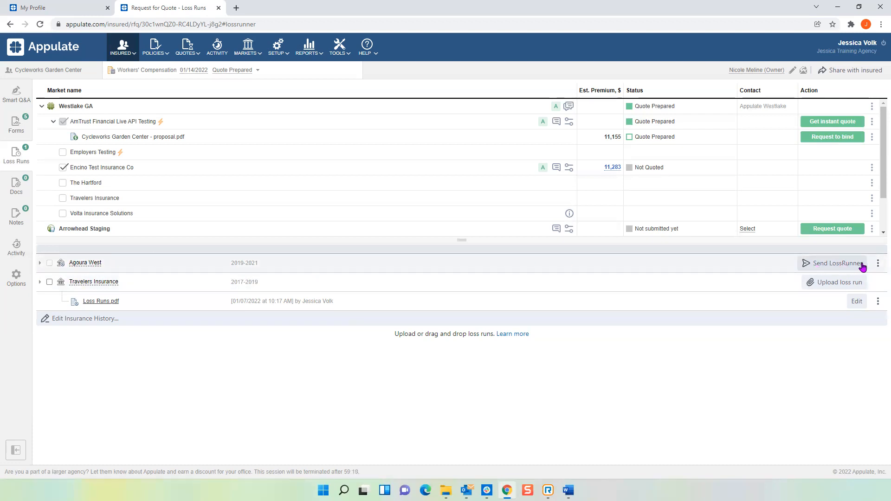
left_click(840, 266)
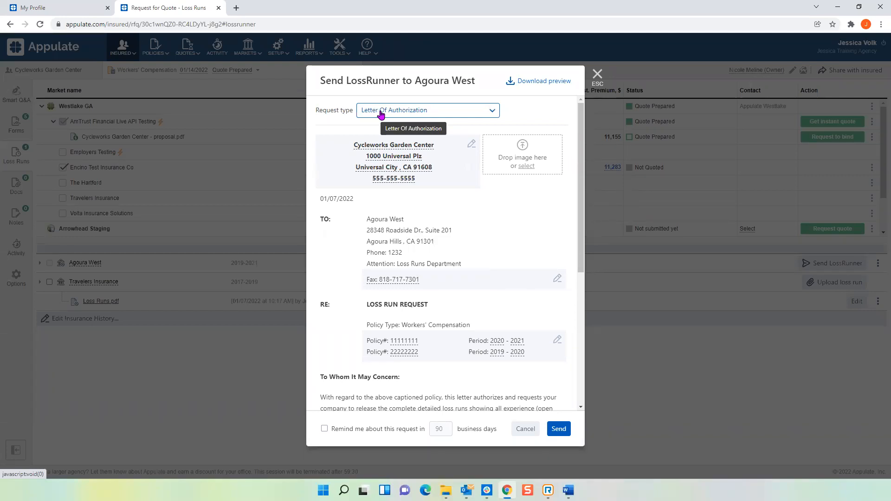
left_click(492, 114)
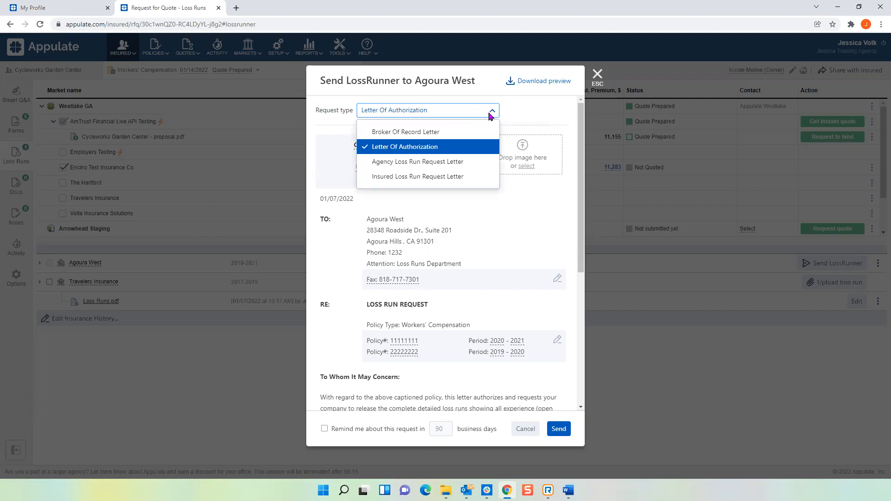
left_click(415, 151)
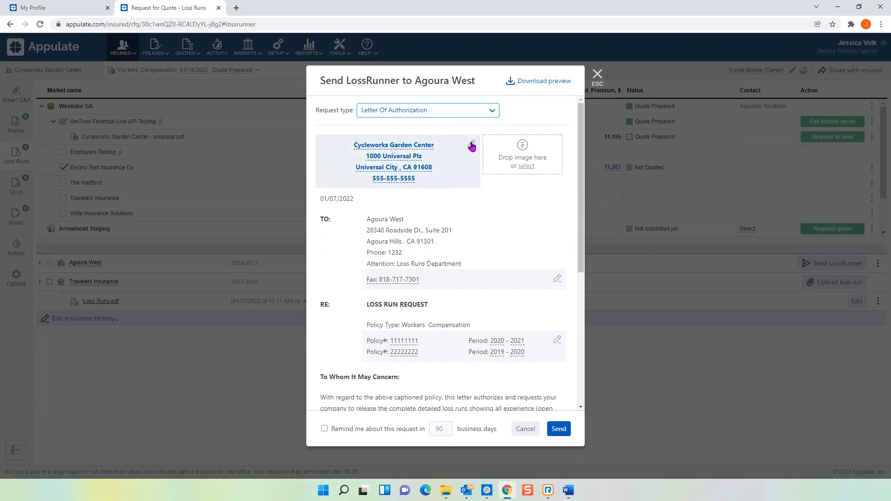
Change the destination of the Agoura West loss run request from fax to the market's email address and save it.
scroll(463, 173, "down", 1)
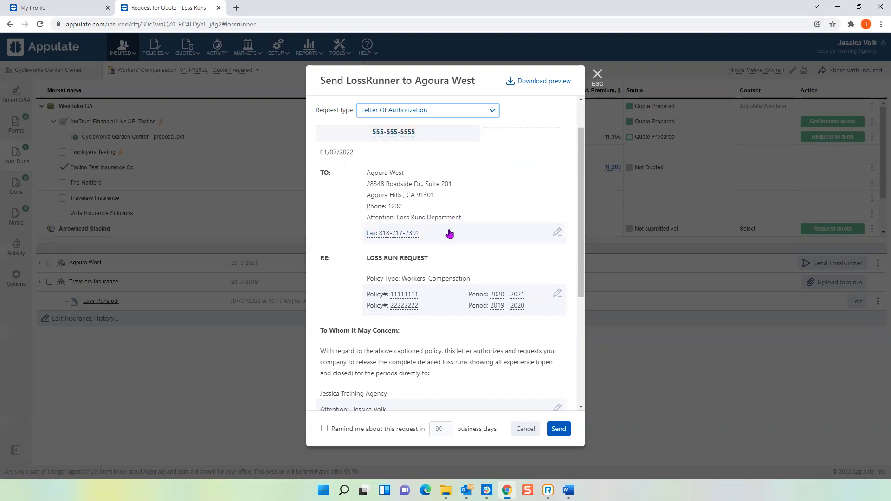
left_click(558, 237)
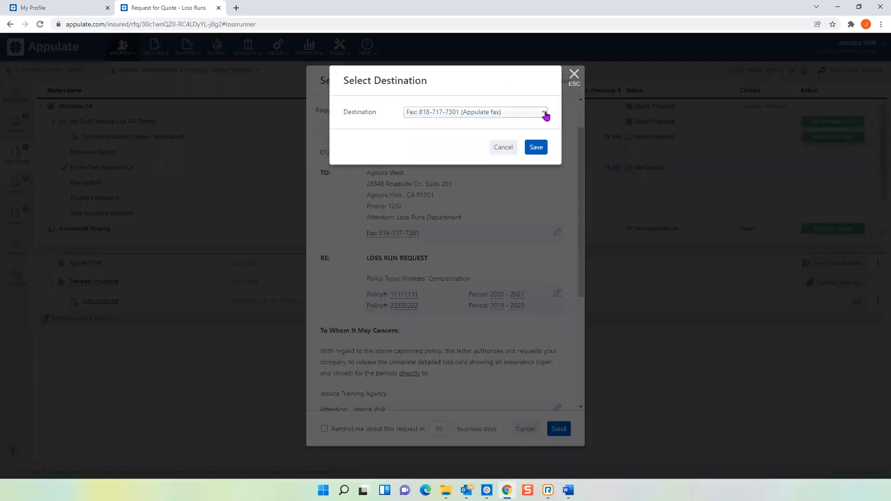
left_click(544, 113)
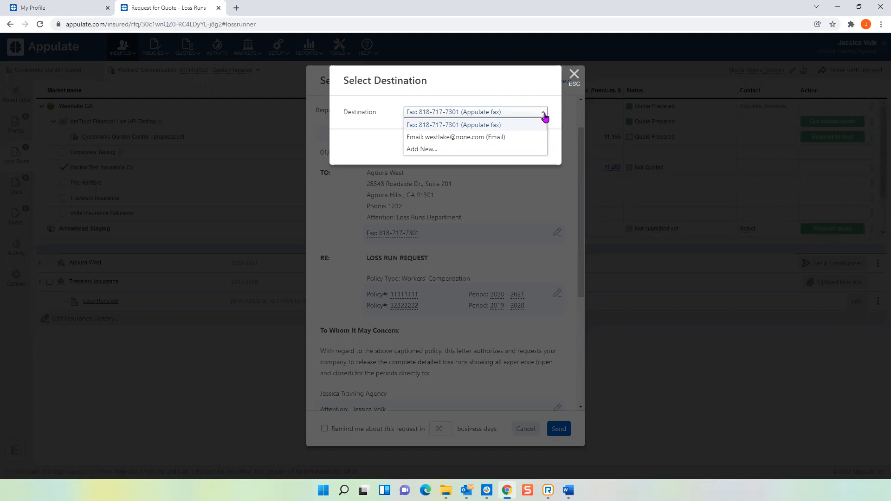
left_click(479, 137)
left_click(535, 146)
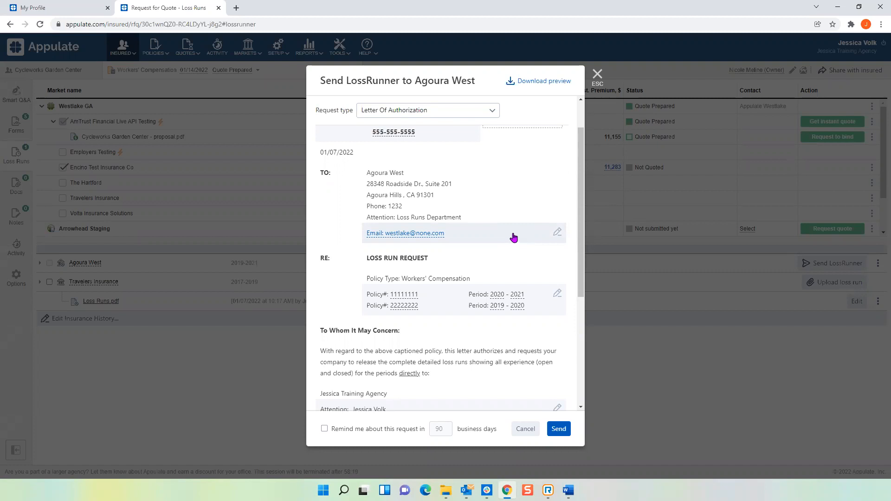
Review the authorization letter, enable a request reminder in 10 business days, and send the letter to the insured for signature.
scroll(506, 240, "down", 1)
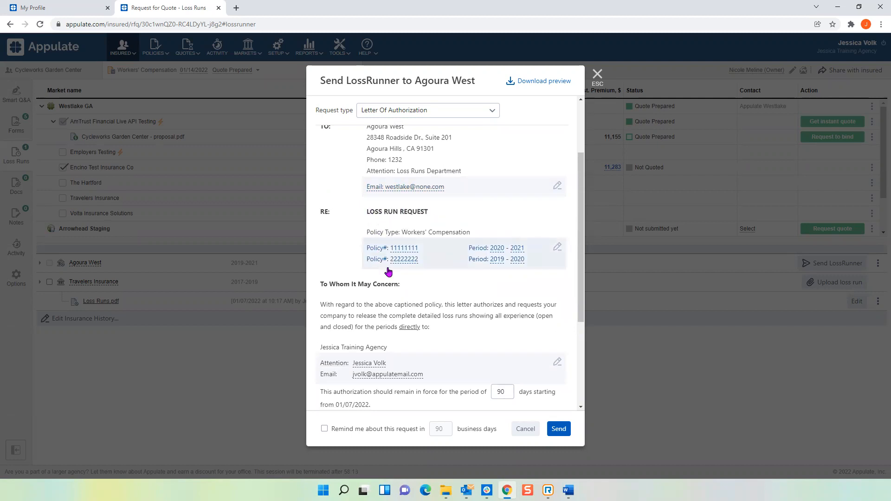
scroll(395, 269, "down", 3)
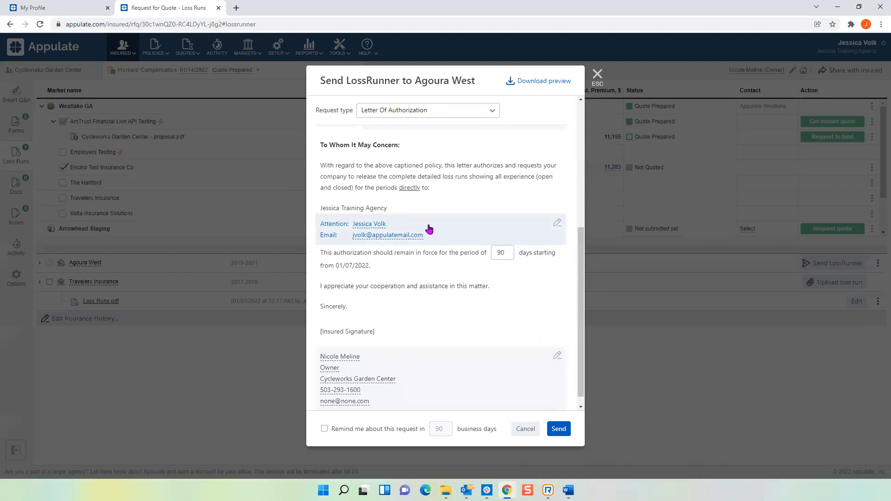
scroll(427, 230, "down", 1)
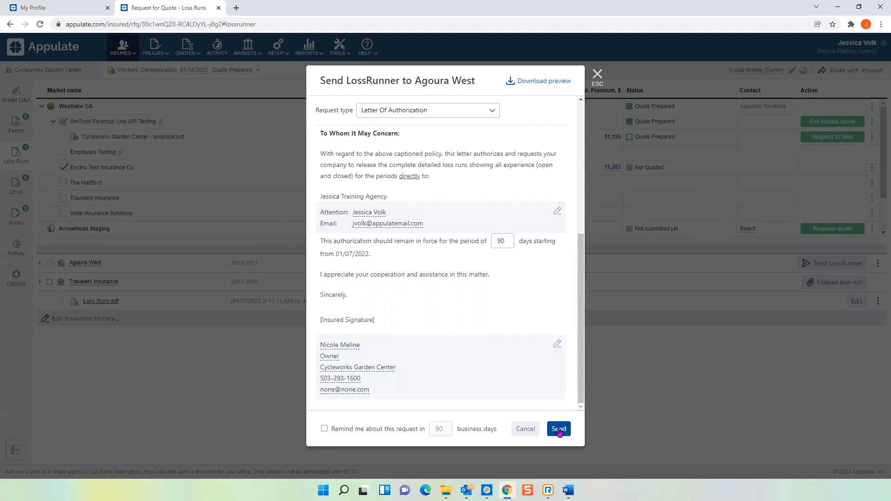
scroll(514, 367, "up", 3)
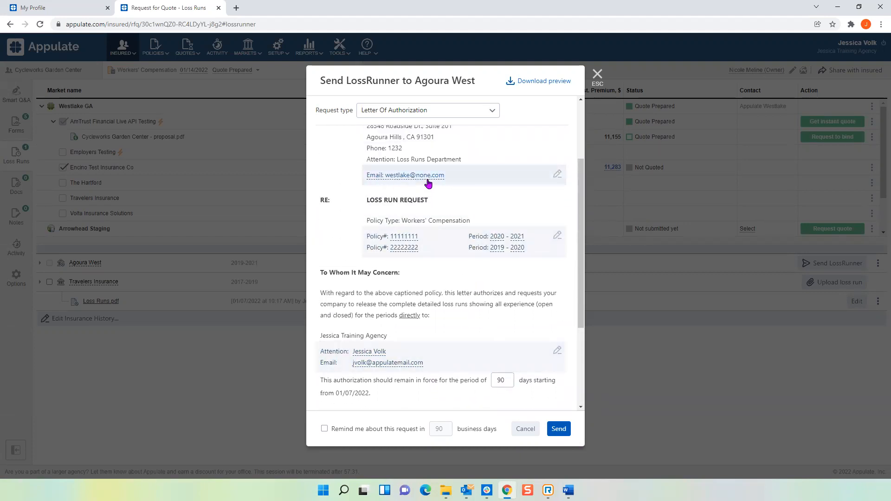
scroll(445, 298, "down", 3)
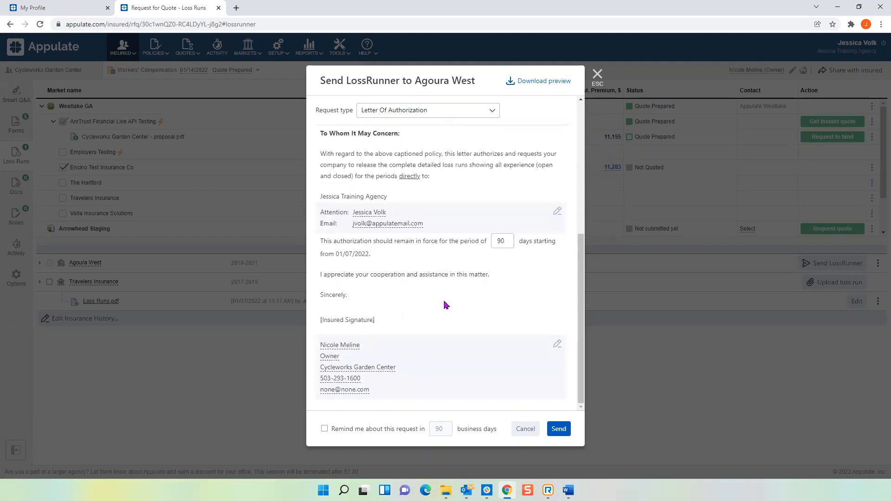
left_click(324, 430)
left_click_drag(447, 429, 426, 431)
type("10")
left_click(557, 430)
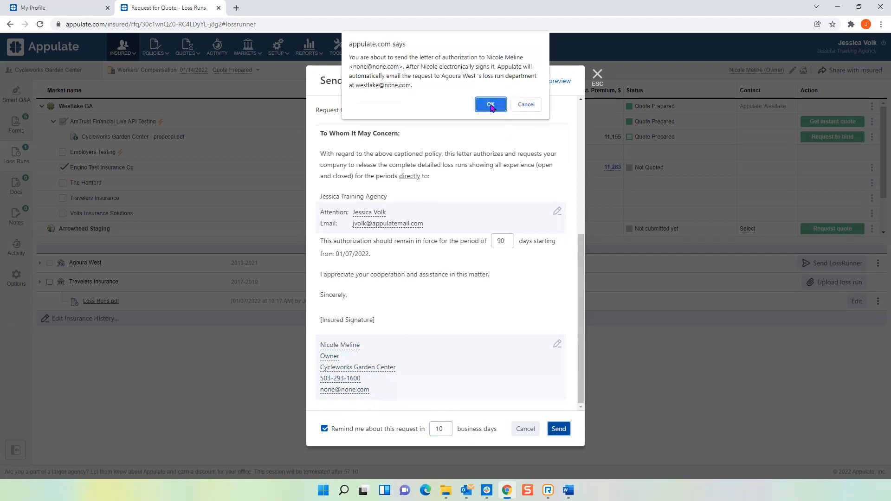
left_click(492, 107)
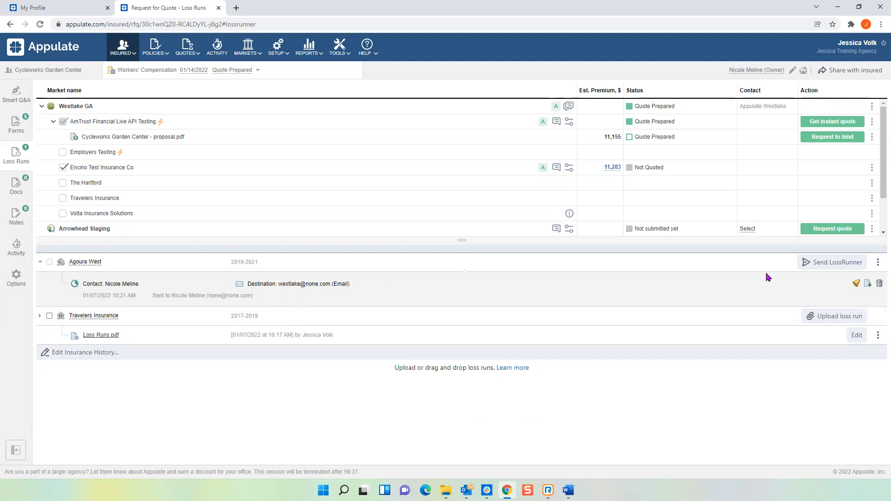
Remind the insured contact to sign the Agoura West request, and upload the Loss Runs PDF as Agoura West's loss run.
left_click(856, 284)
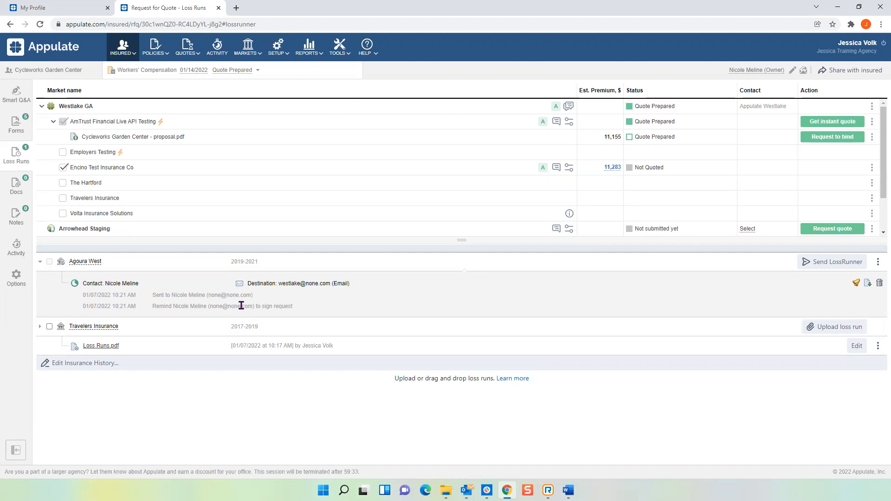
left_click(878, 263)
left_click(858, 284)
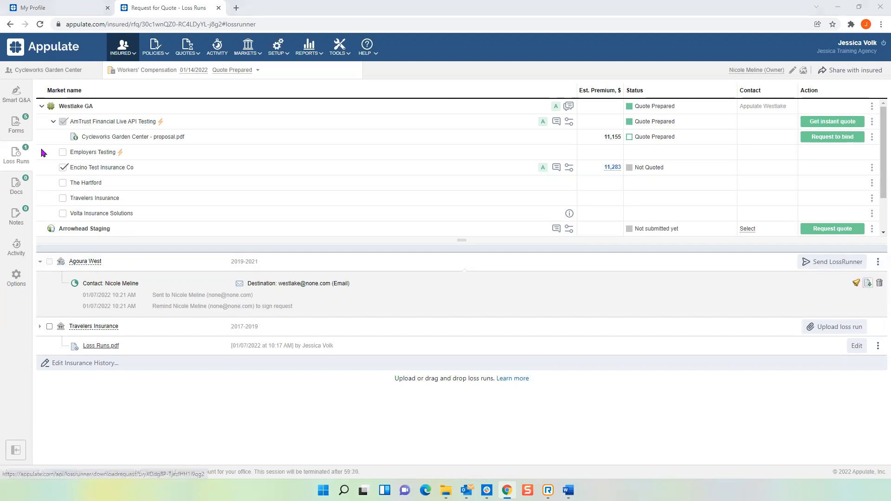
double_click(111, 103)
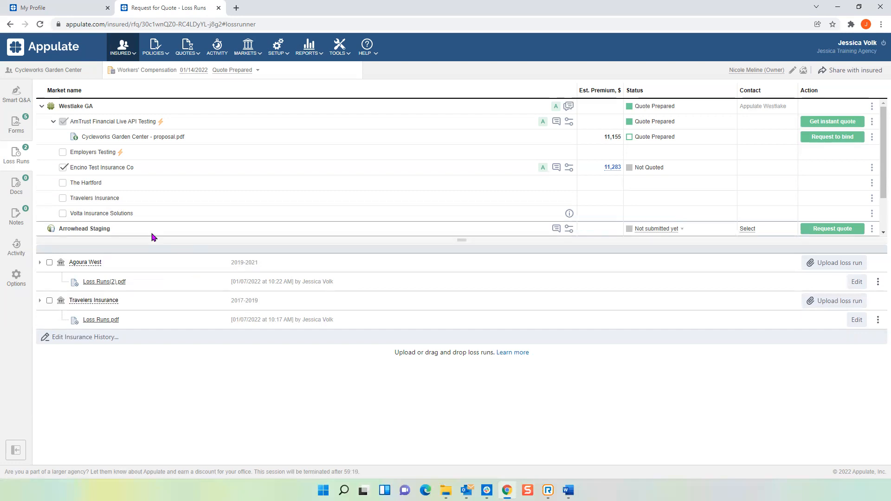
Request a quote from Arrowhead Staging, finish the submission through to the carrier's site, and close that site.
left_click(43, 107)
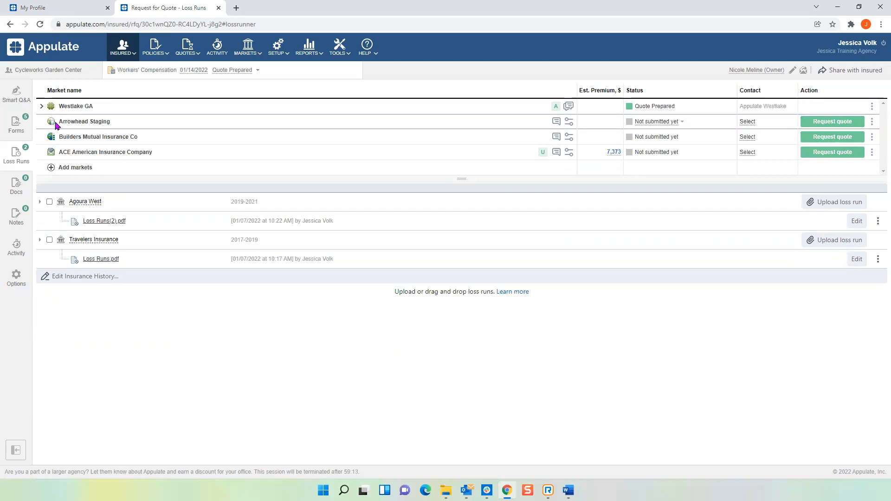
mouse_move(52, 123)
left_click(836, 123)
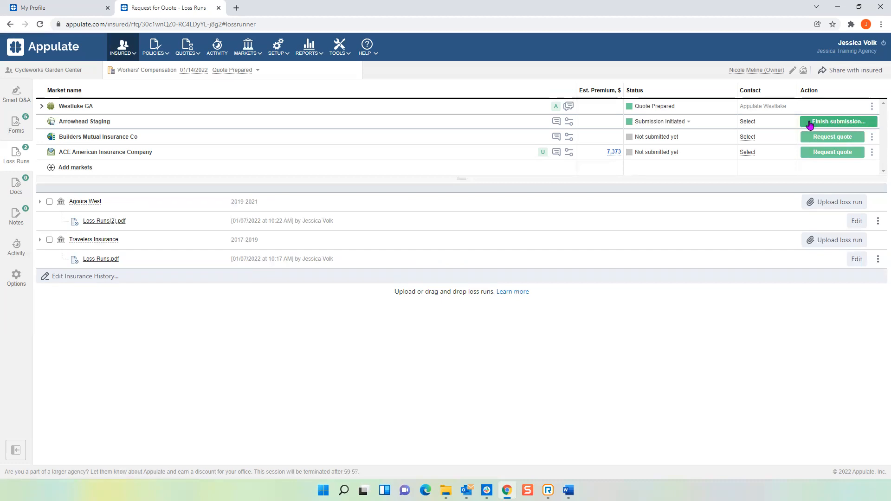
left_click(844, 125)
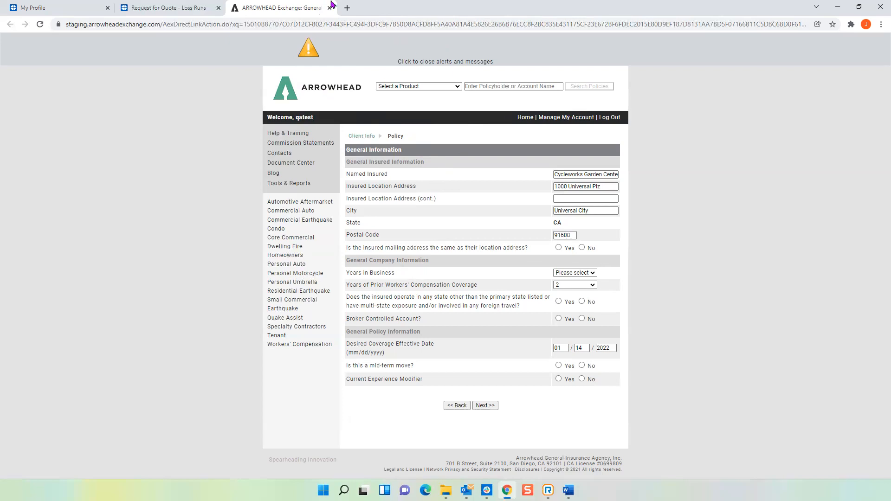
left_click(330, 8)
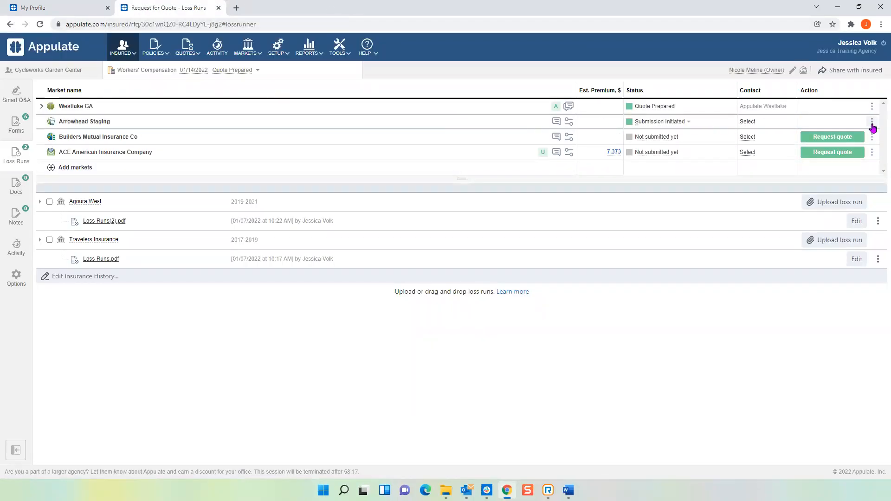
Upload the Demo Quote PDF as the Arrowhead Staging quote and dismiss its quote markup.
left_click(873, 122)
left_click(837, 144)
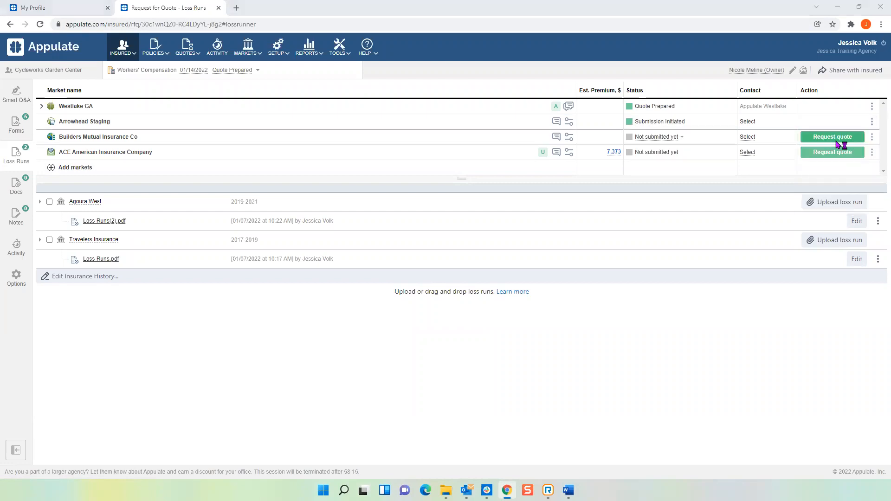
left_click(133, 93)
double_click(133, 93)
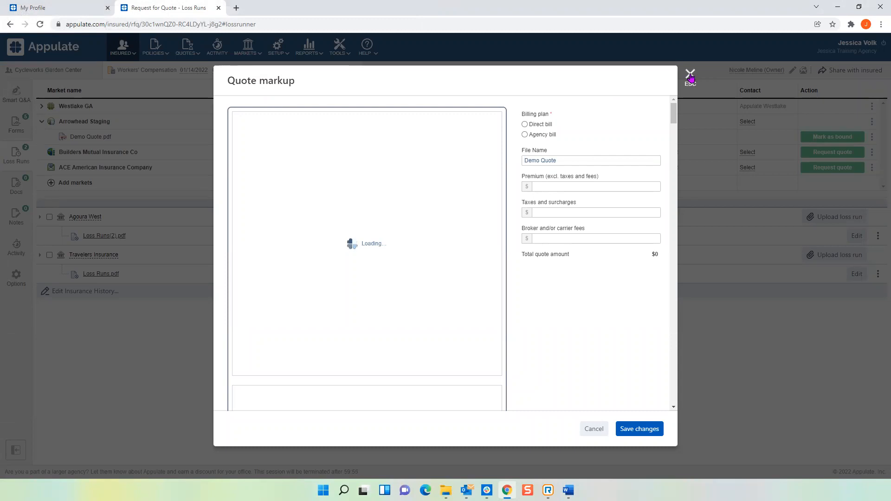
left_click(690, 75)
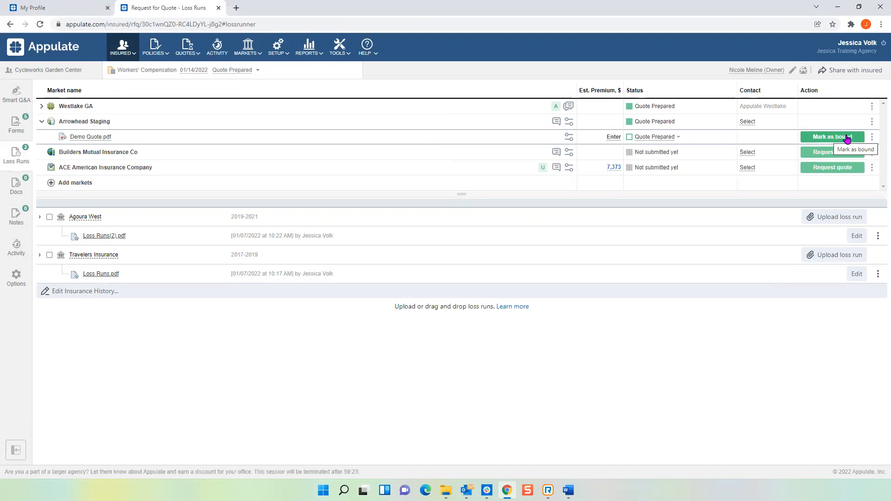
Request a quote from Builders Mutual Insurance Co and close the carrier's prefilled application site.
key("alt+Tab")
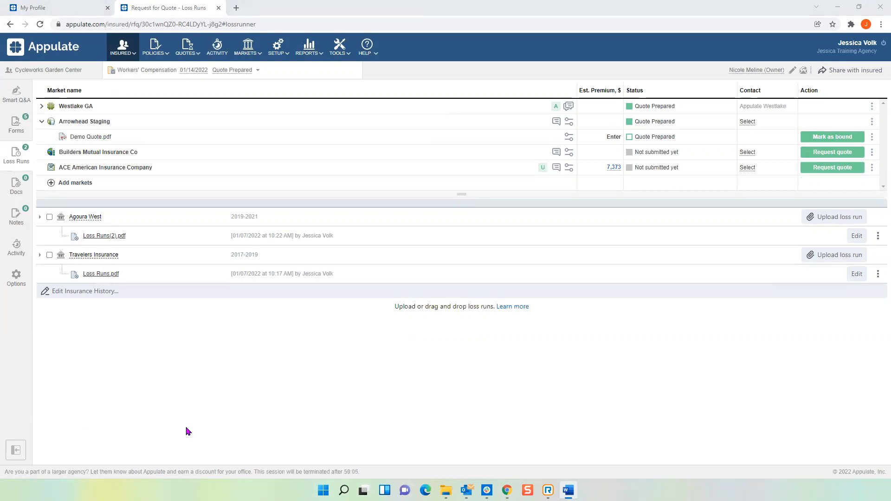
mouse_move(354, 486)
left_click(42, 123)
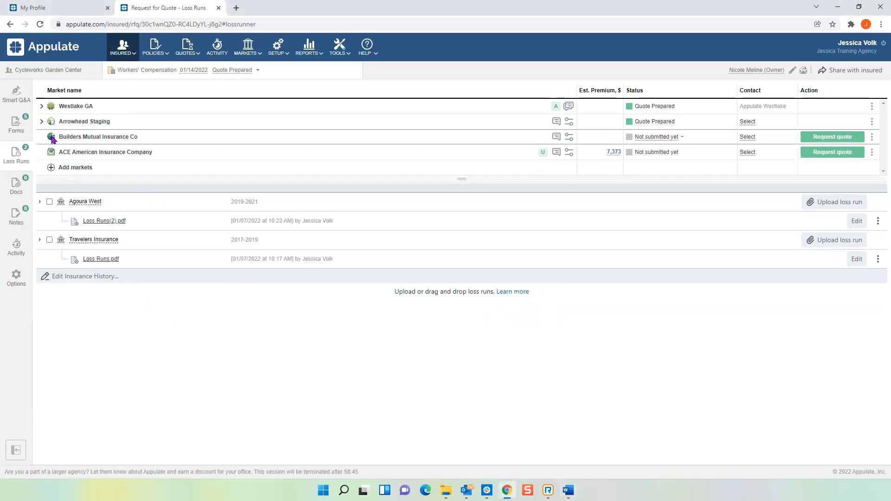
mouse_move(52, 138)
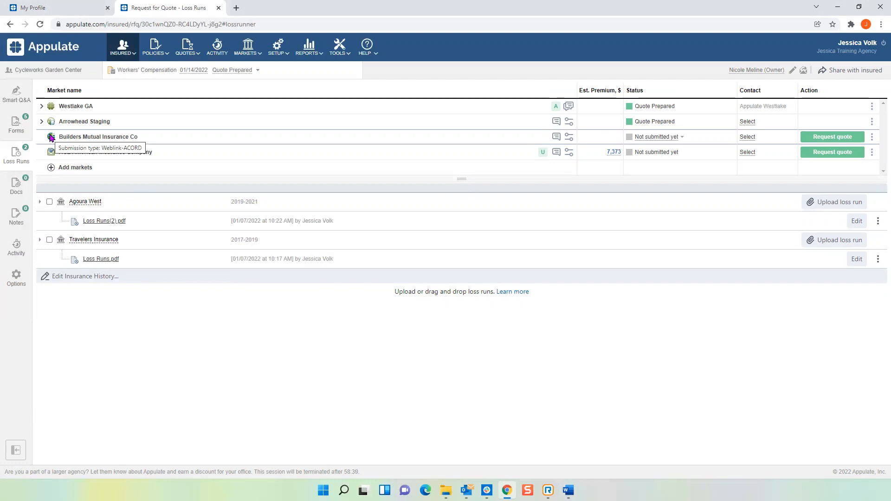
key("alt+Tab")
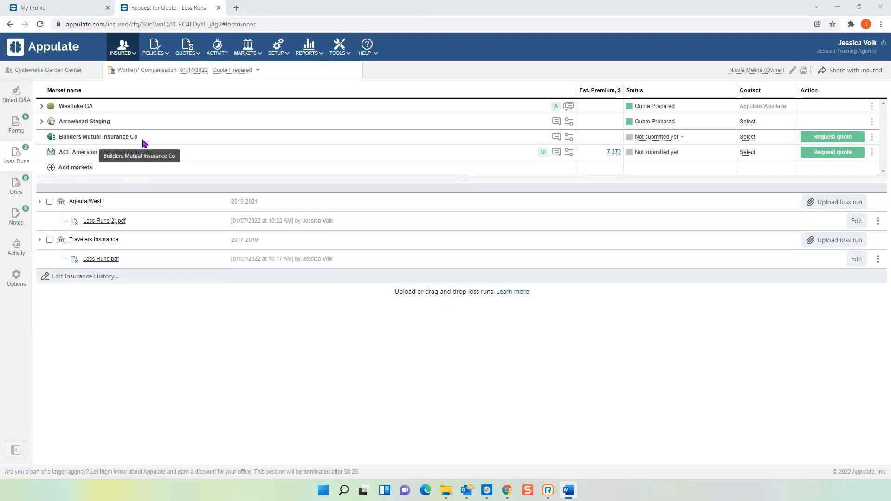
left_click(833, 139)
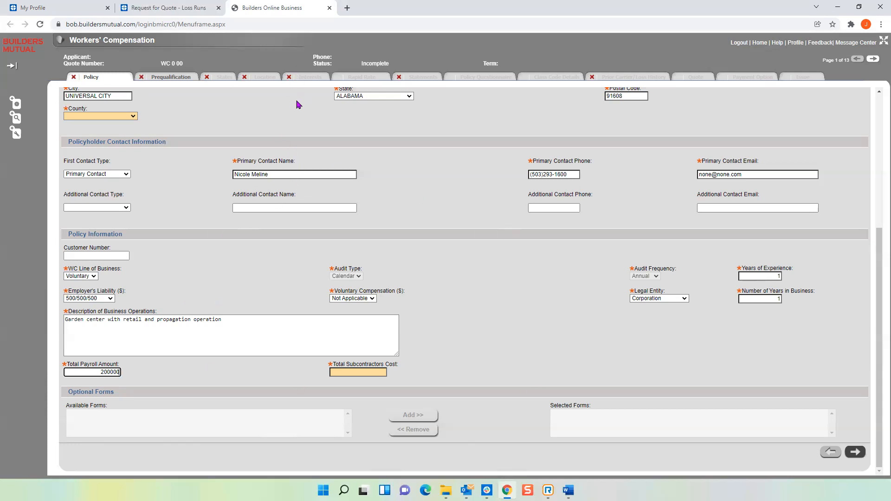
left_click(329, 9)
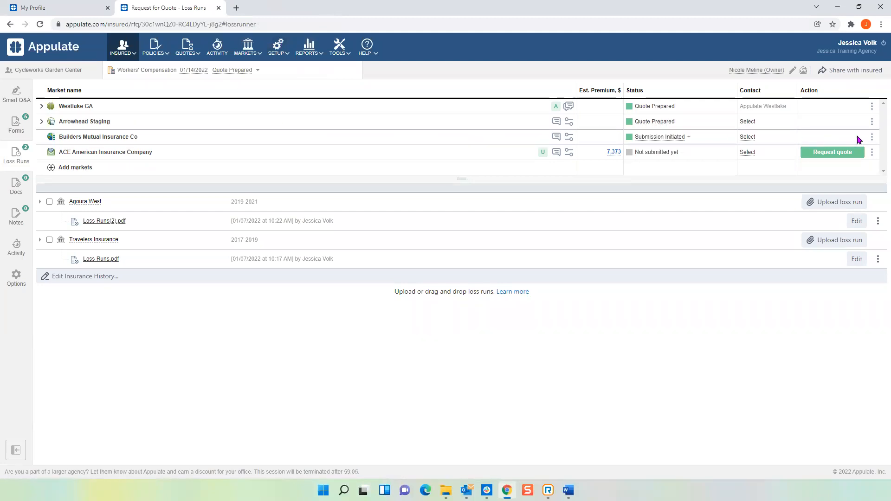
Upload the Demo Quote PDF as the Builders Mutual Insurance Co quote and dismiss its quote markup.
left_click(872, 137)
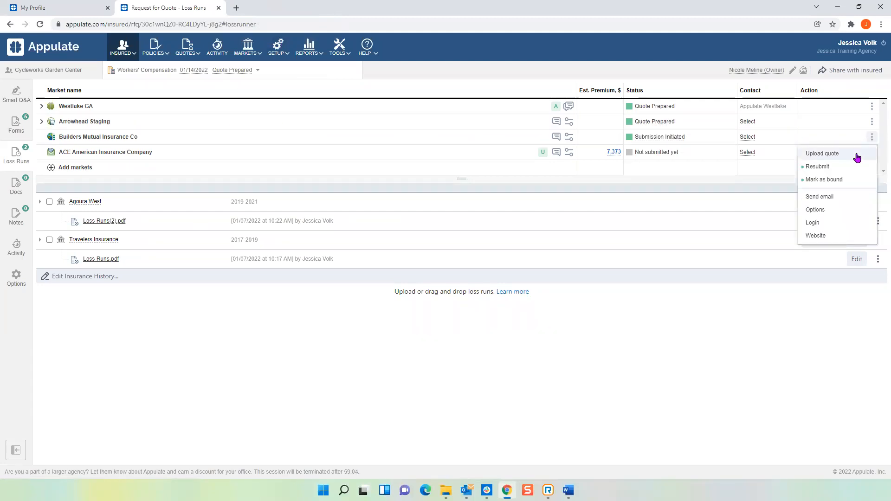
left_click(831, 155)
double_click(133, 89)
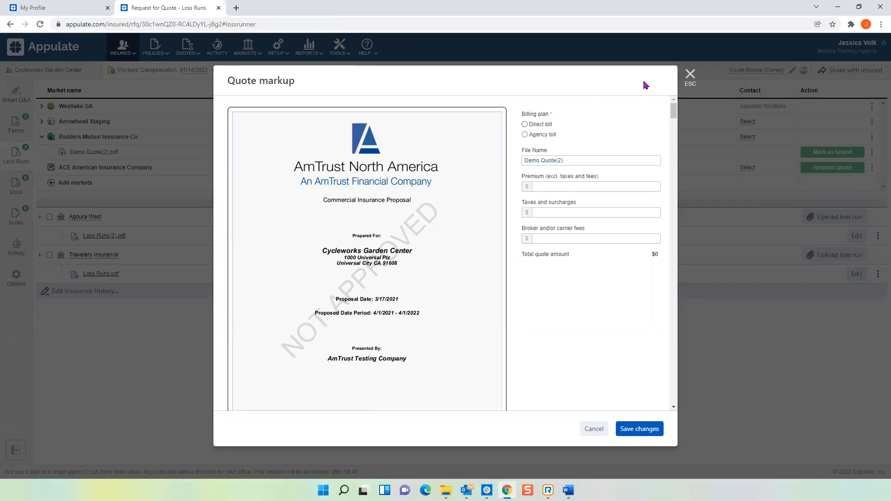
left_click(690, 75)
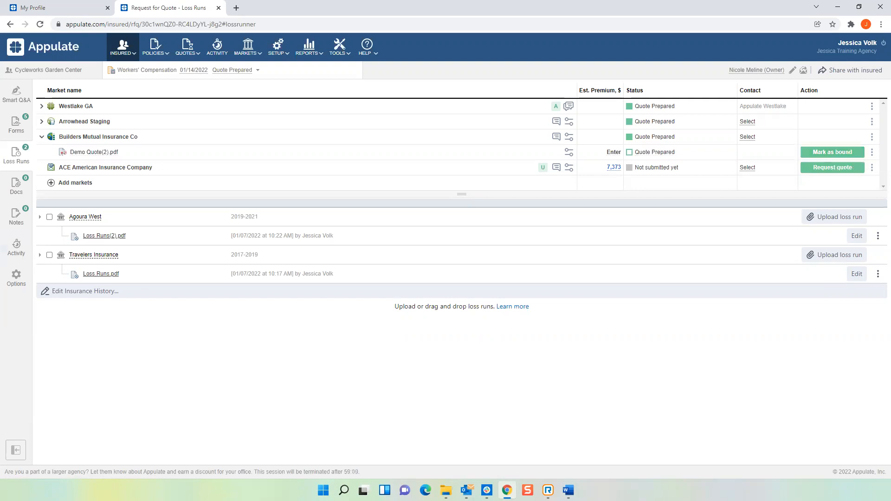
Collapse the Builders Mutual Insurance Co quote entry and assign the second listed person as the ACE American Insurance Company contact.
left_click(41, 137)
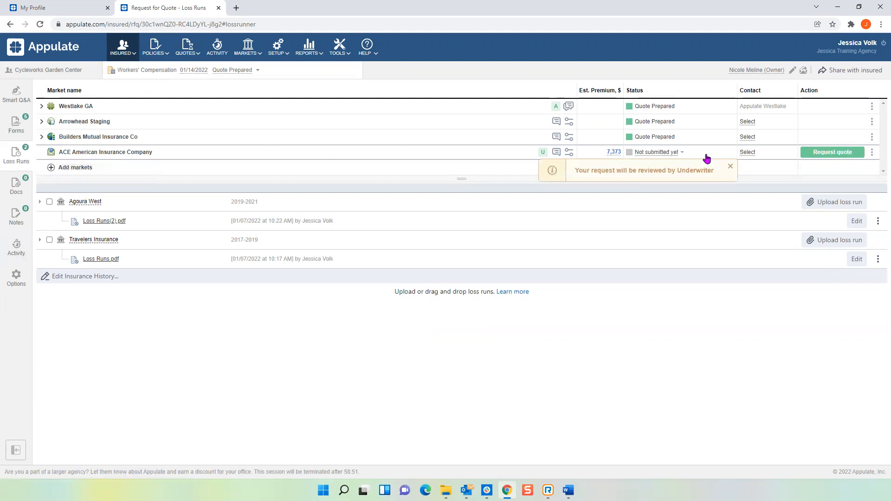
left_click(748, 153)
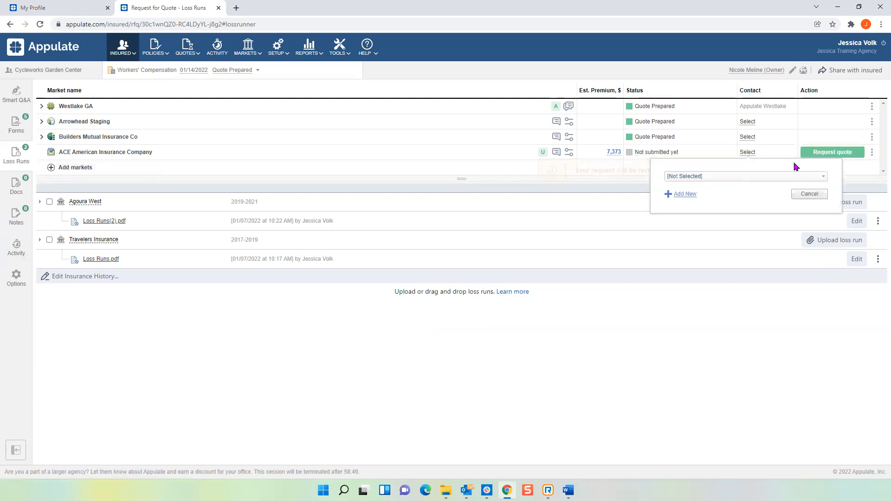
left_click(824, 176)
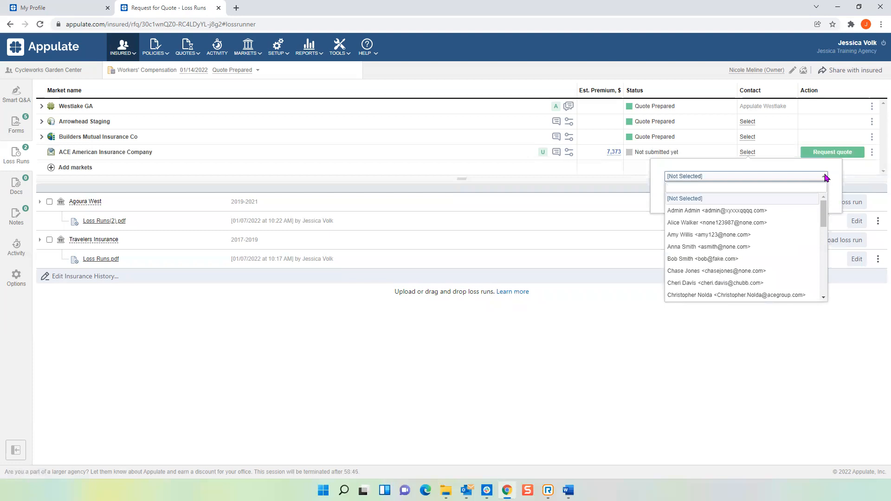
left_click(796, 168)
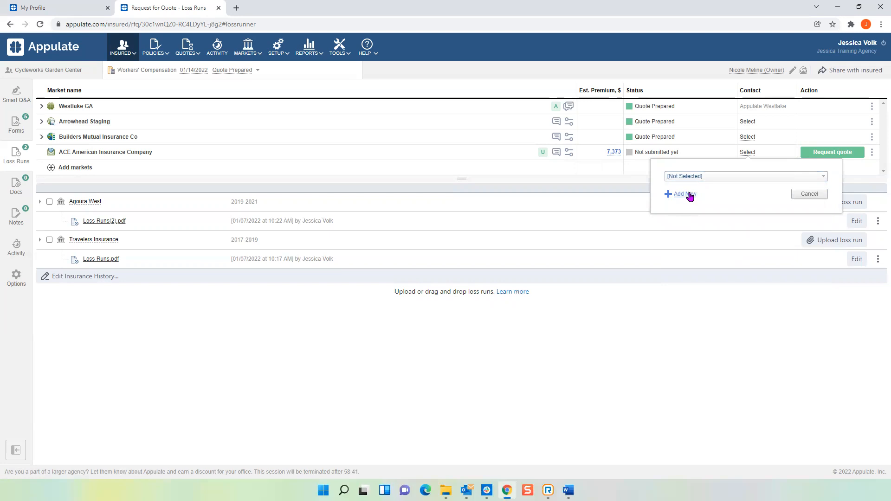
left_click(704, 177)
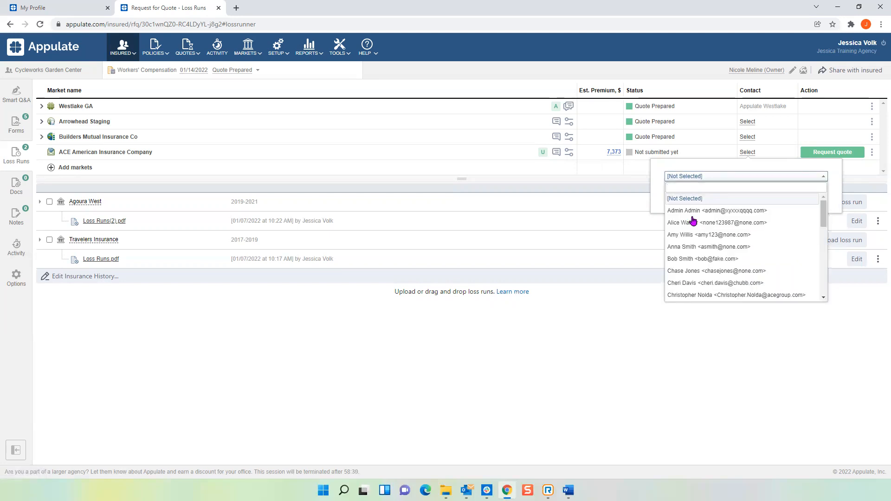
left_click(694, 222)
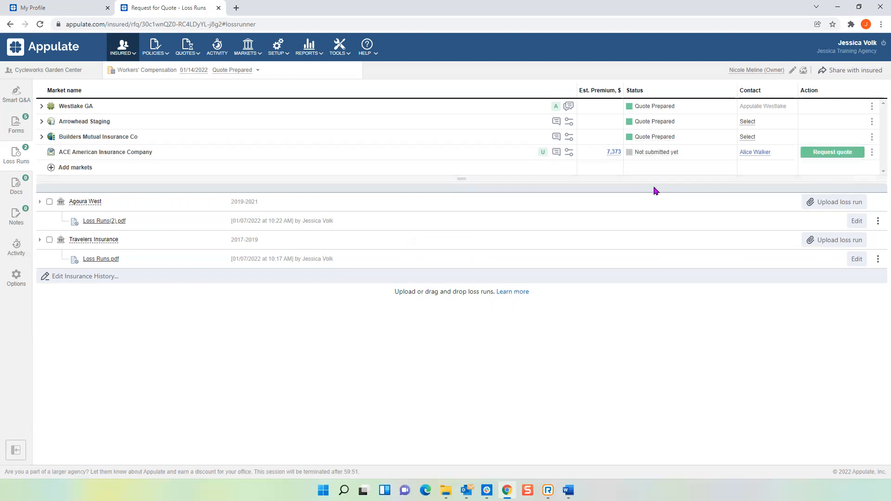
Request a quote from ACE American Insurance Company and attach the existing Demo Quote.pdf, Loss Runs(2).pdf and Loss Runs.pdf to the submission email.
left_click(838, 157)
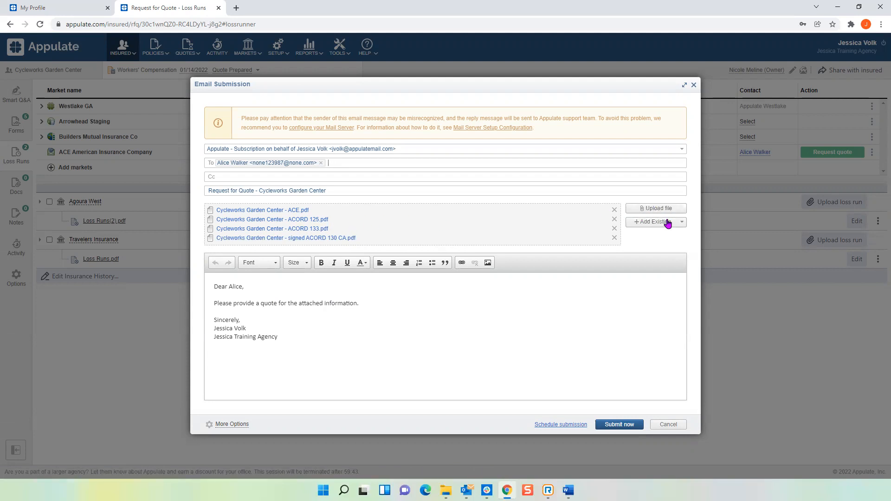
left_click(683, 224)
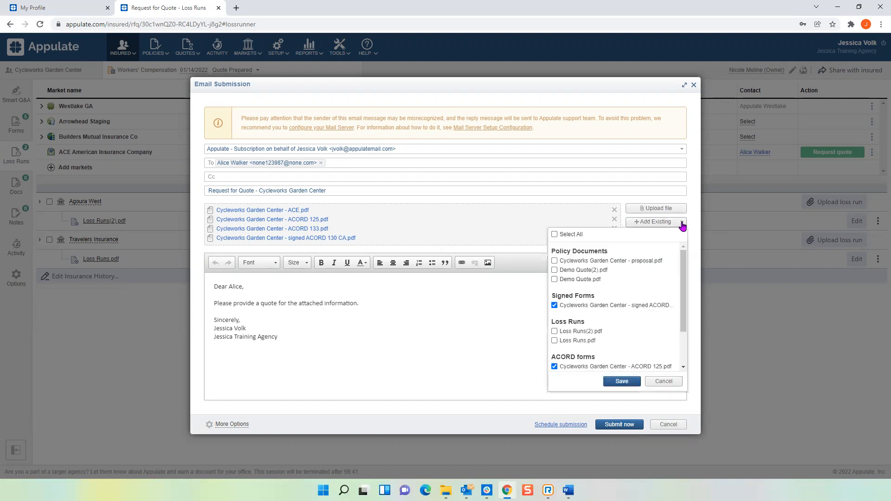
left_click(555, 331)
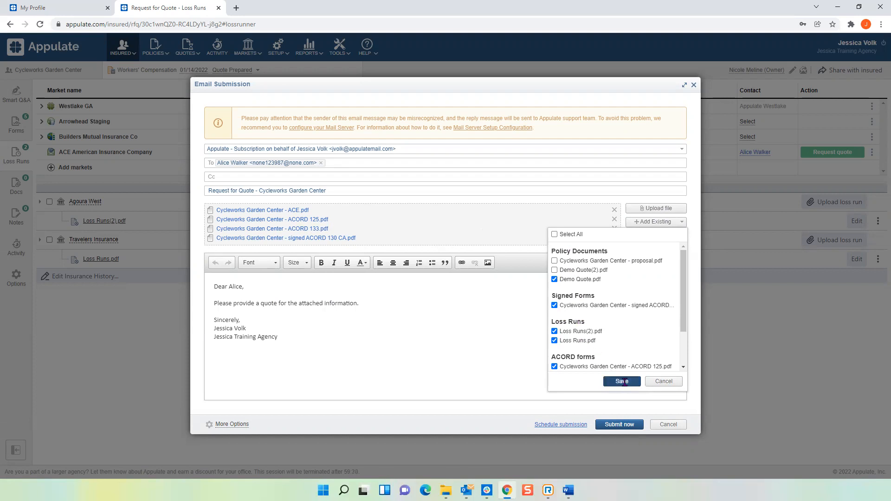
left_click(622, 382)
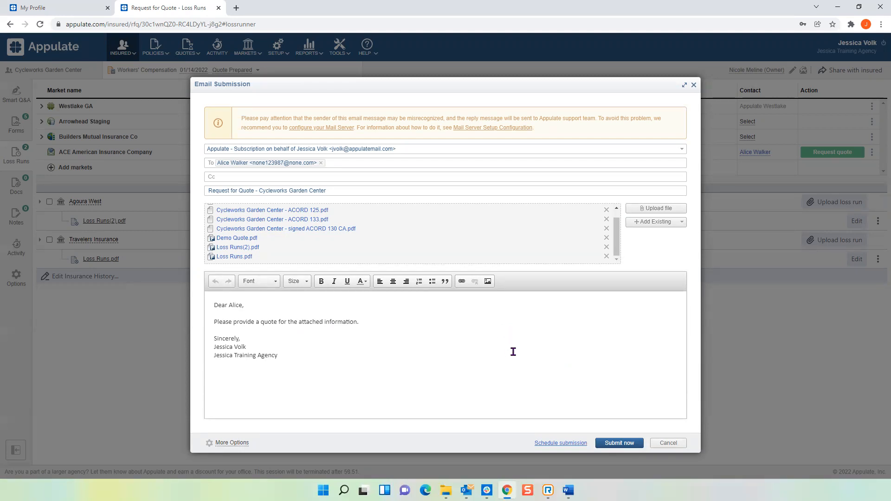
Schedule the ACE American email submission for 1/21/2022 12:01 AM and submit it.
left_click(566, 445)
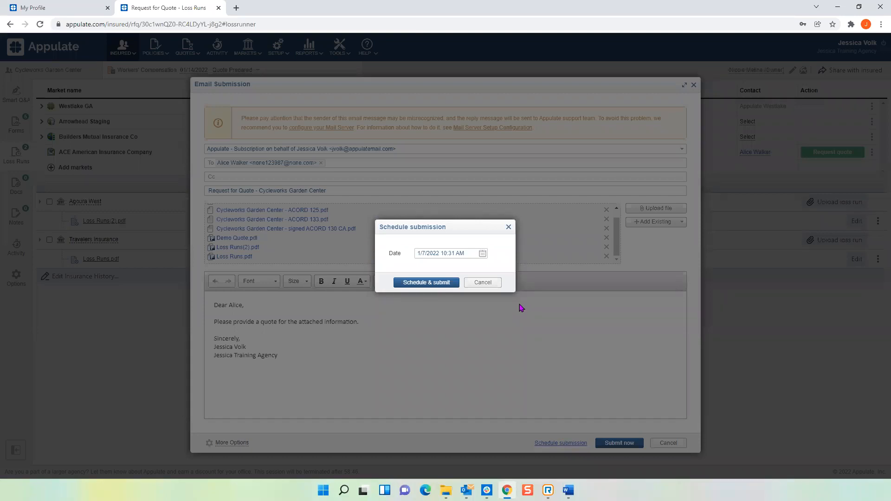
left_click(483, 255)
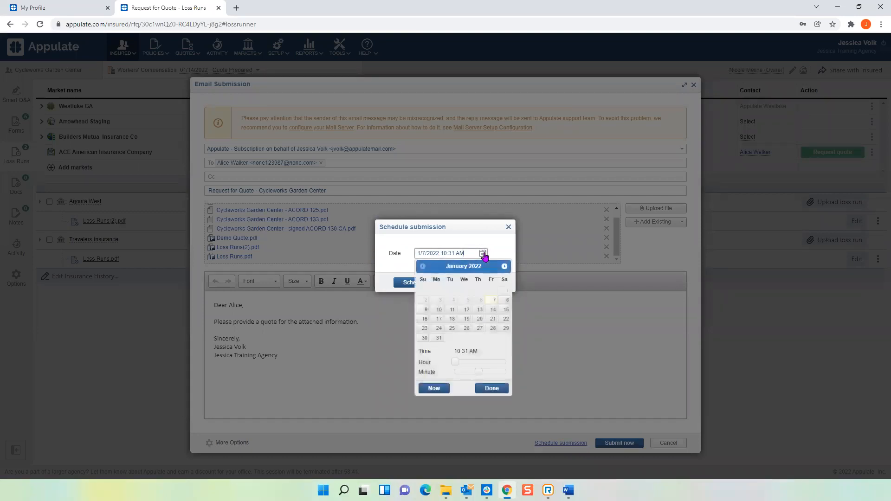
left_click(493, 321)
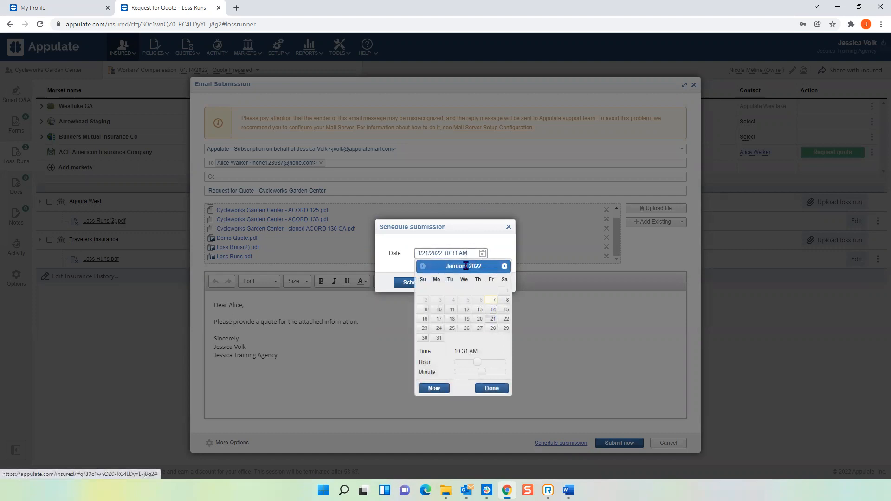
left_click(457, 253)
key("BackSpace")
type("21")
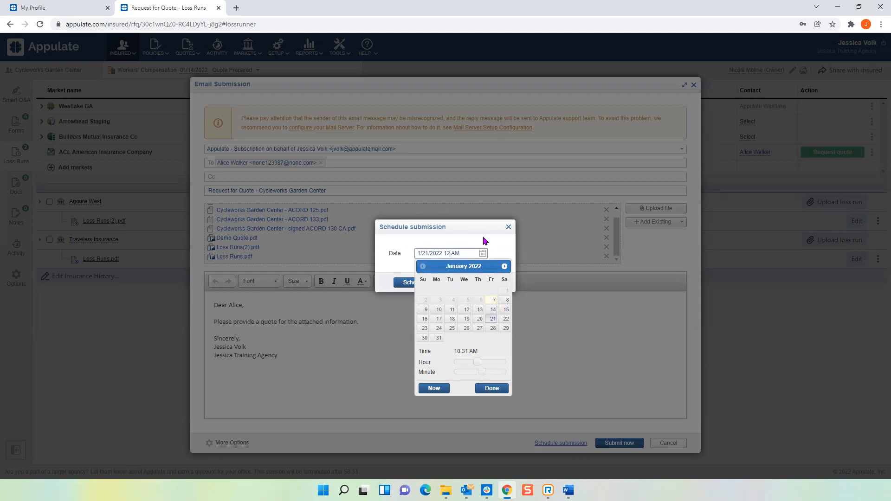
type(":01")
left_click(486, 389)
right_click(491, 390)
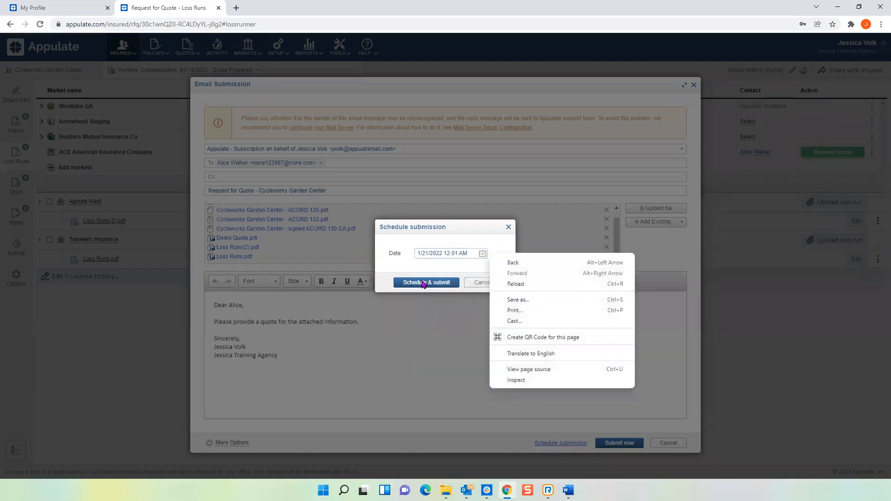
left_click(424, 283)
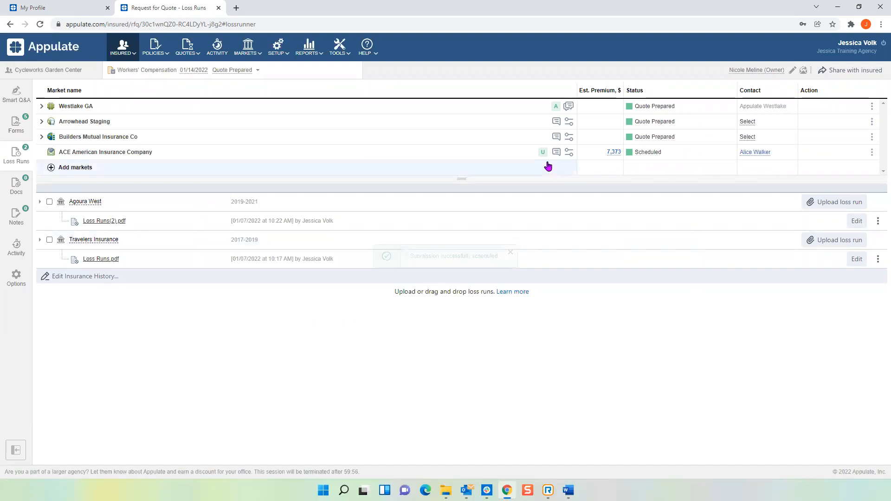
Review the submission's activity log and its request options, and return to the activity log.
left_click(16, 247)
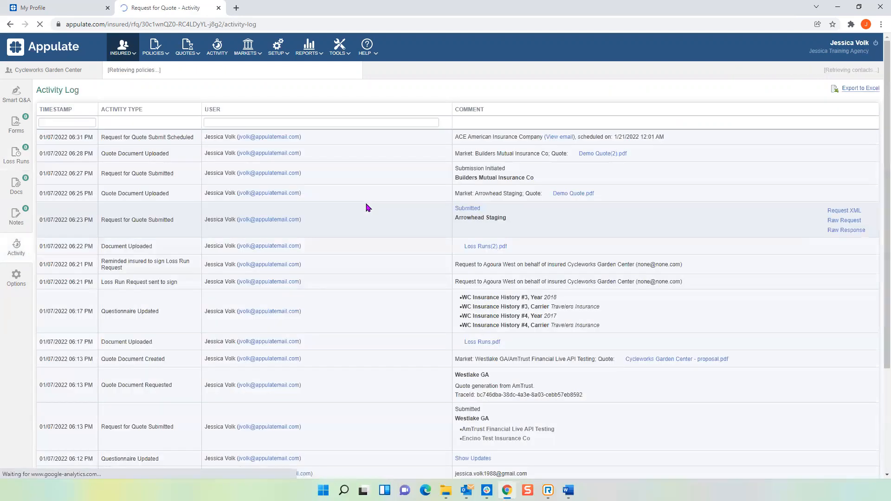
scroll(398, 349, "down", 3)
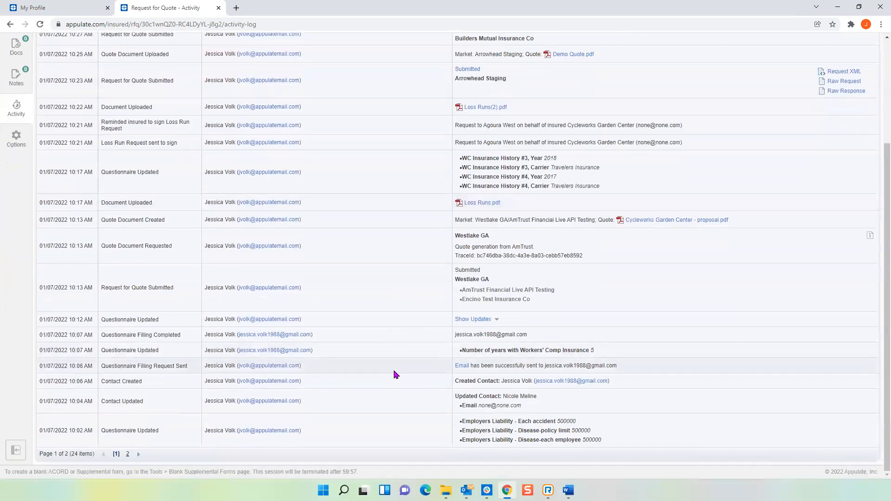
scroll(392, 367, "up", 3)
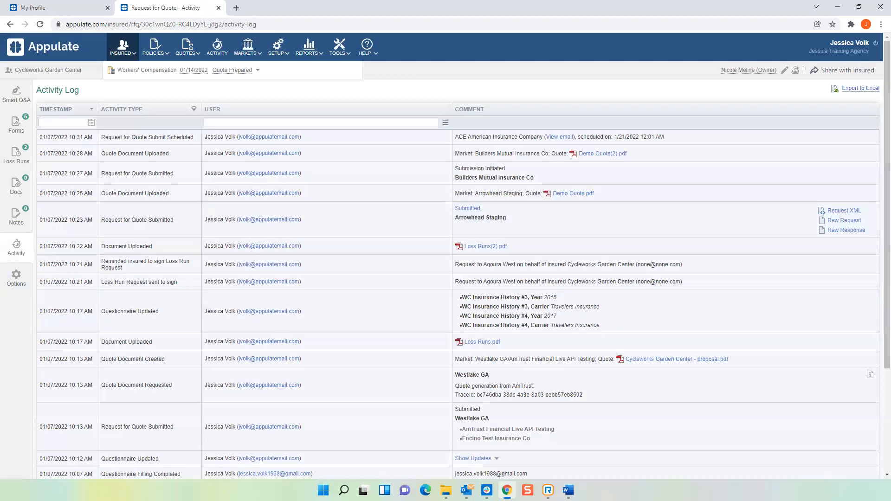
left_click(17, 274)
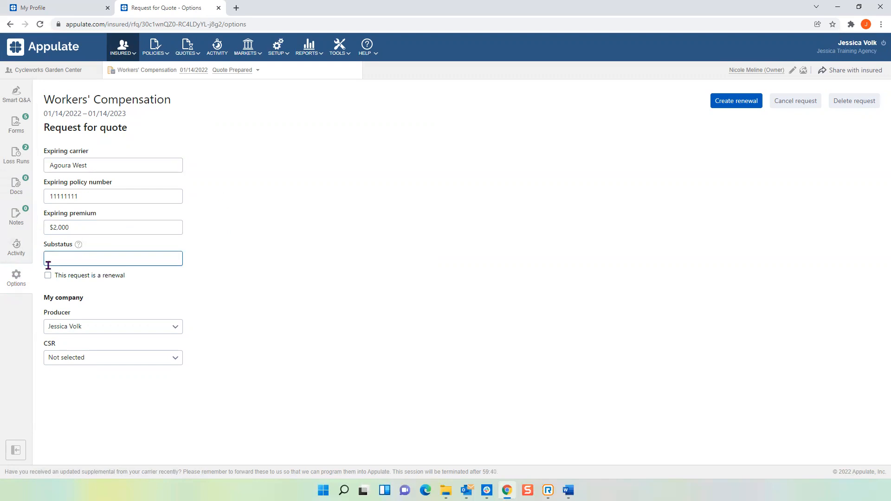
left_click(17, 251)
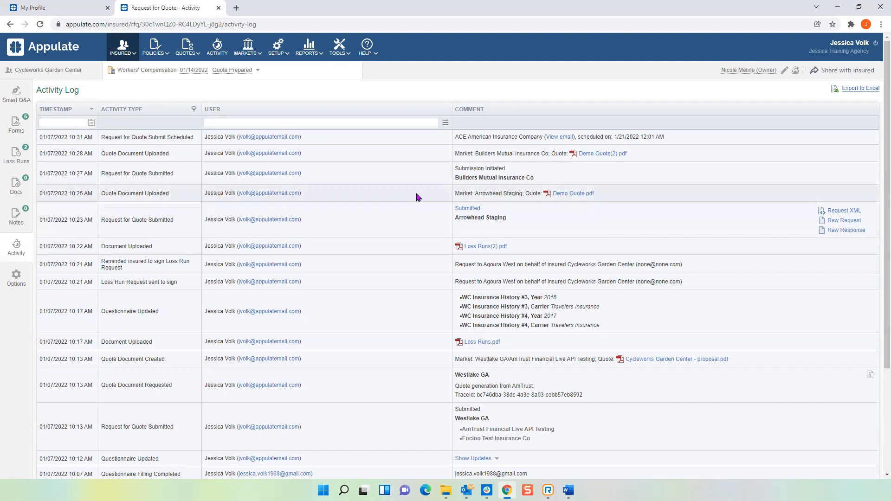
Open the video tutorials from the help resources, look through the setup and submission workflow videos, and close the page.
left_click(367, 48)
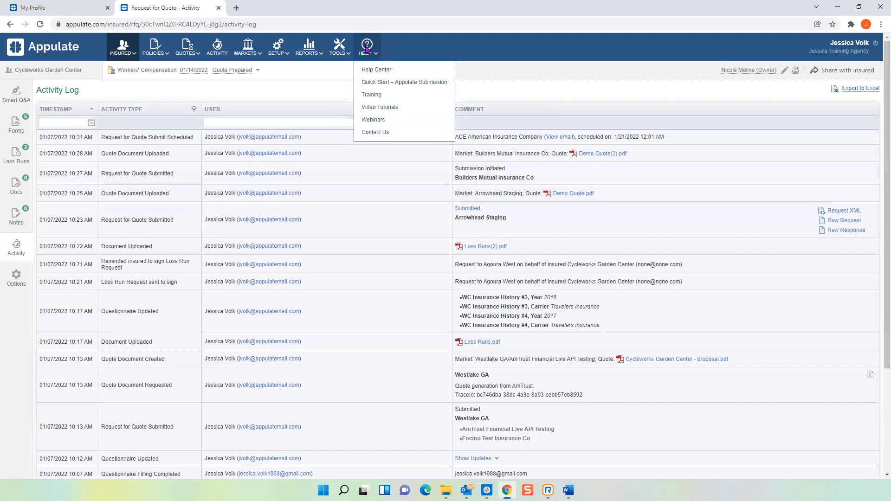
left_click(386, 110)
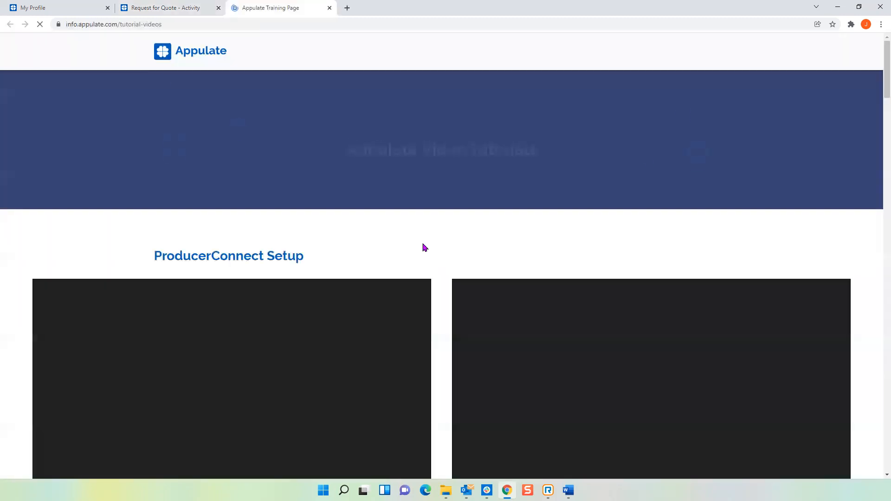
scroll(432, 273, "down", 6)
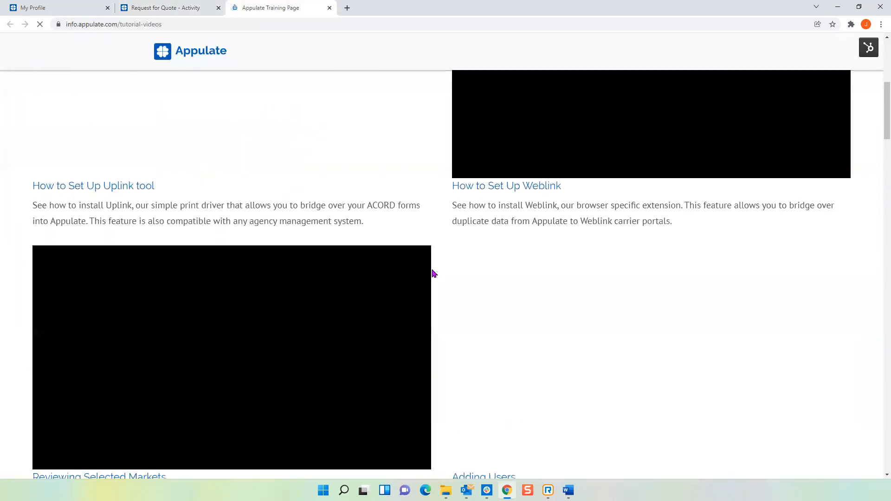
scroll(437, 269, "down", 6)
scroll(438, 271, "down", 17)
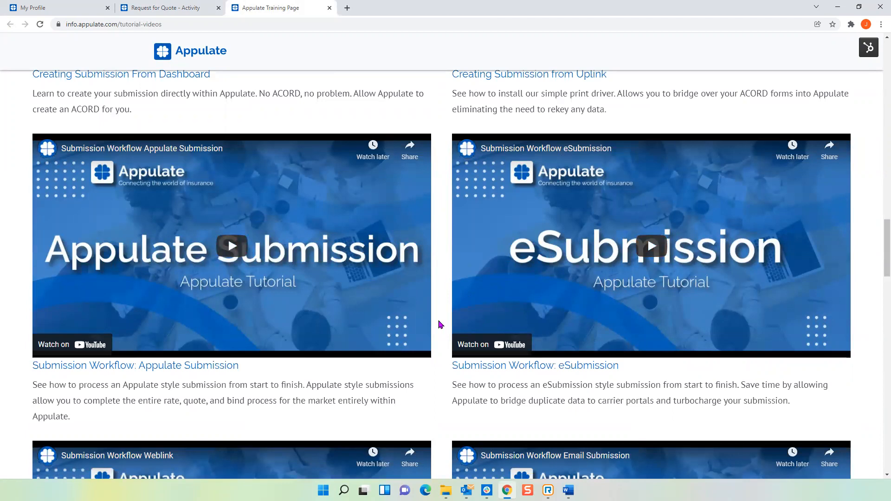
scroll(438, 322, "down", 5)
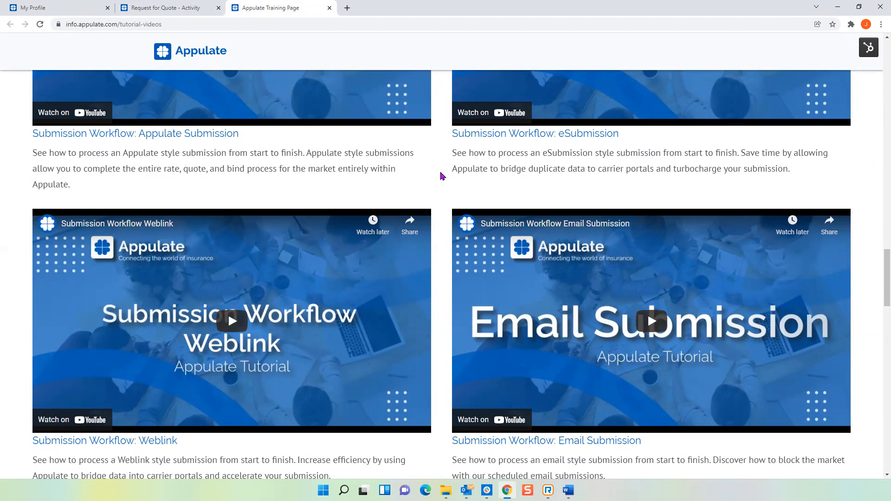
scroll(442, 184, "up", 3)
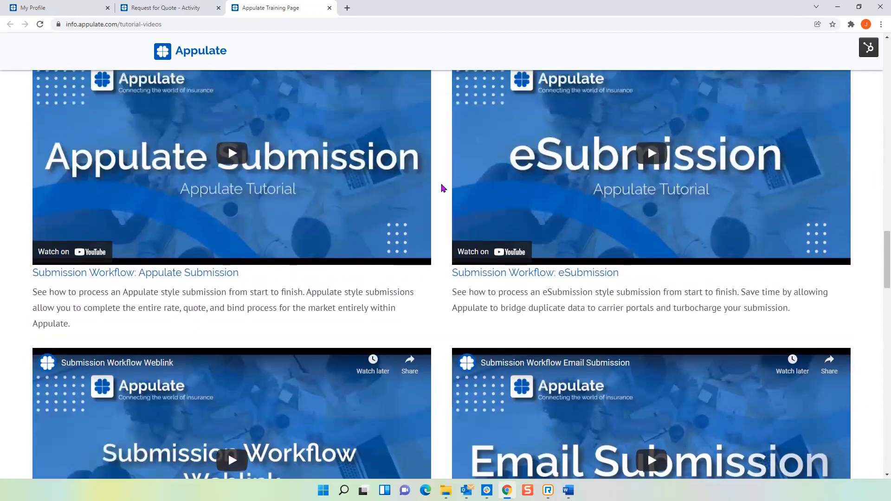
scroll(339, 62, "up", 15)
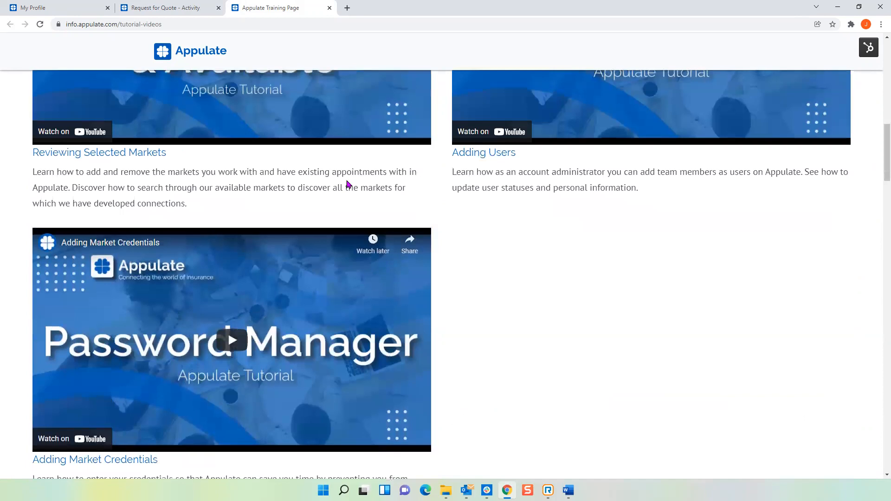
scroll(349, 185, "up", 8)
left_click(330, 8)
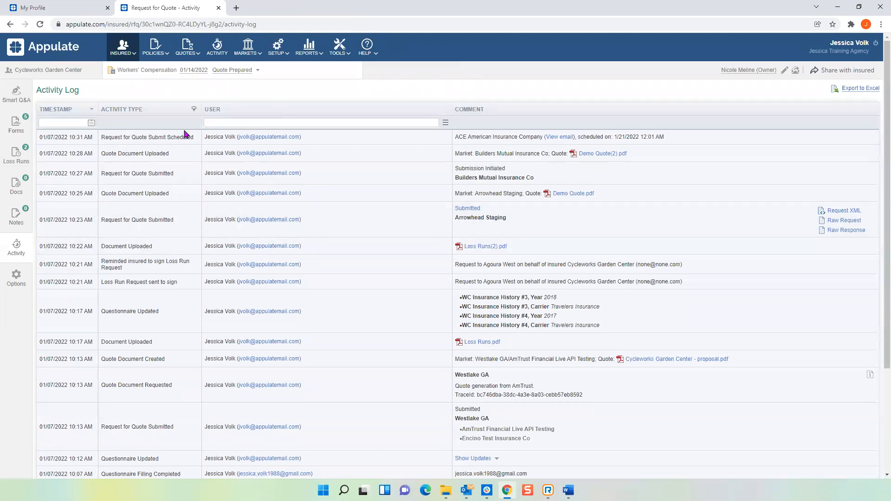
Open the agent webinars page, view the upcoming webinars, and close the page.
left_click(366, 47)
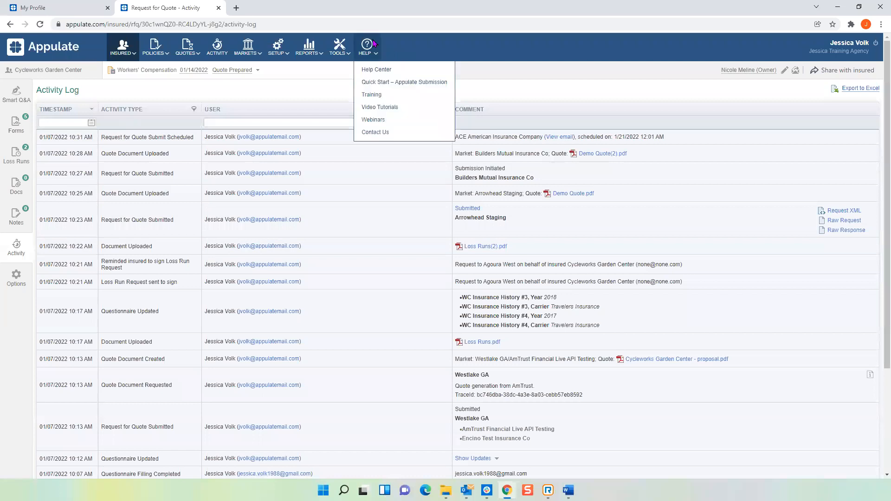
left_click(368, 121)
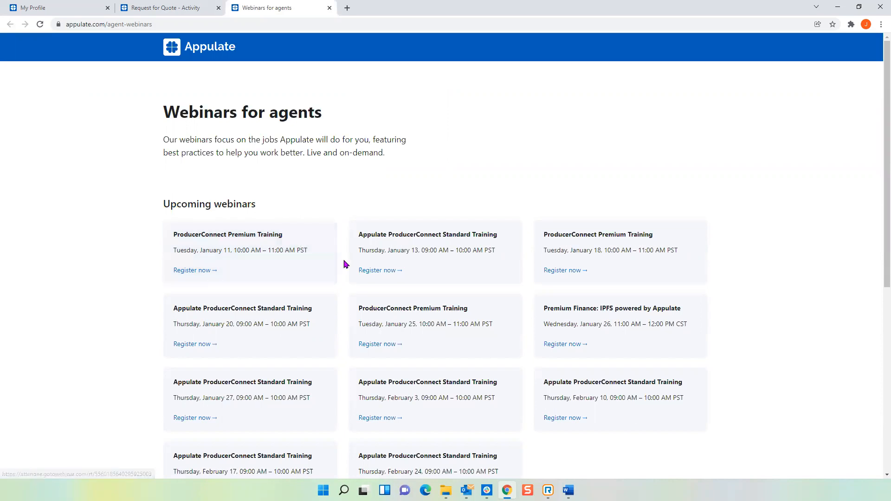
left_click(330, 9)
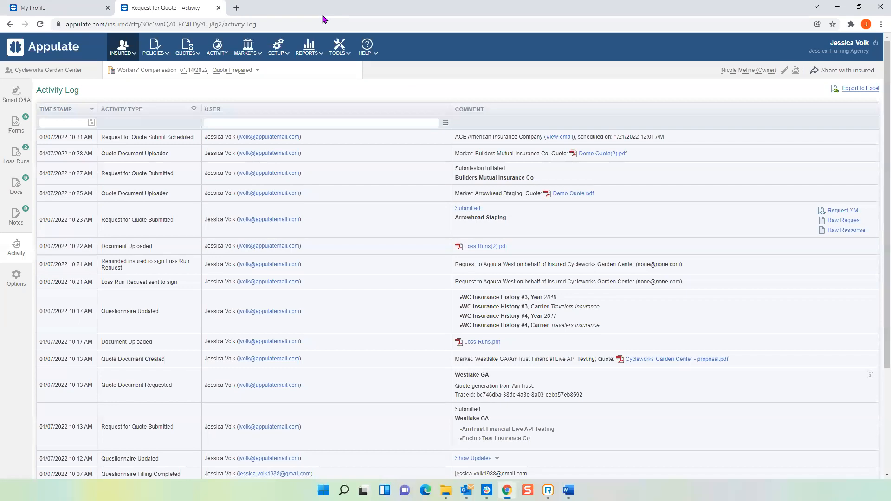